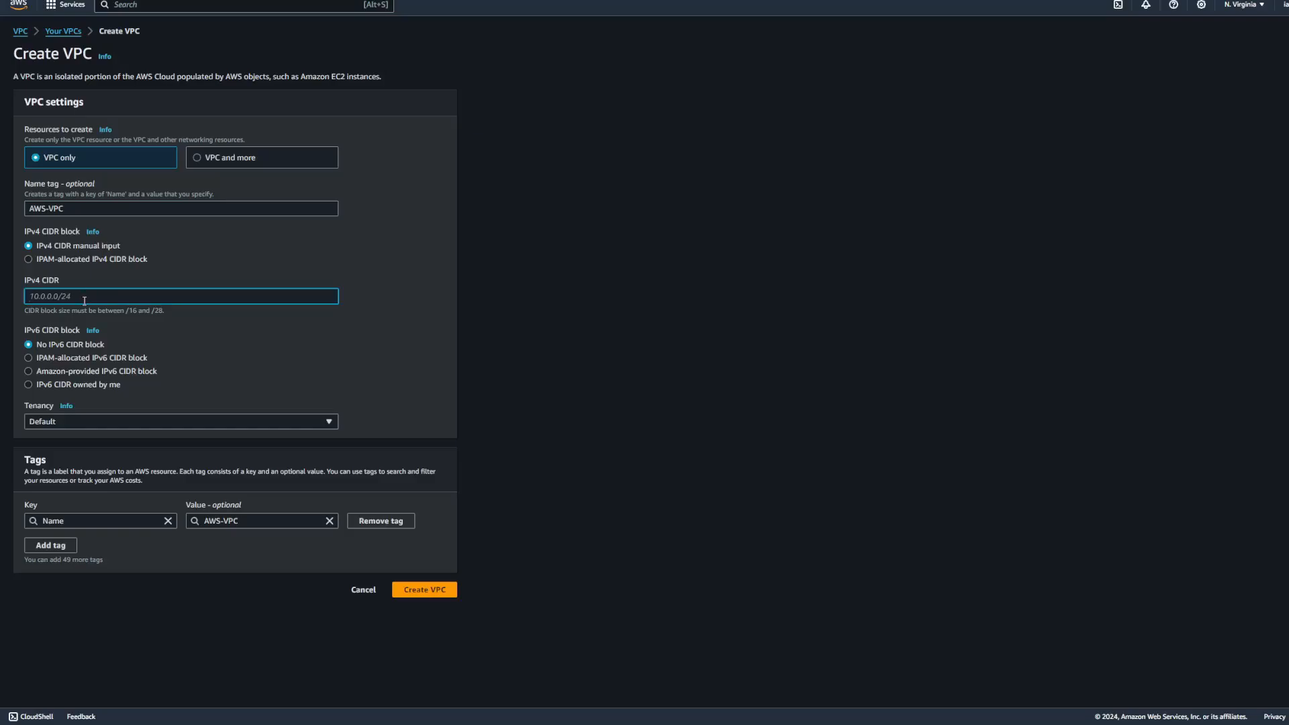
Step: Create AWS-VPC with the IPv4 CIDR 10.12.0.0/16 and go back to the list of VPCs
{"action": "type", "text": "10.12.0.0/16"}
{"action": "left_click", "coordinate": [424, 590]}
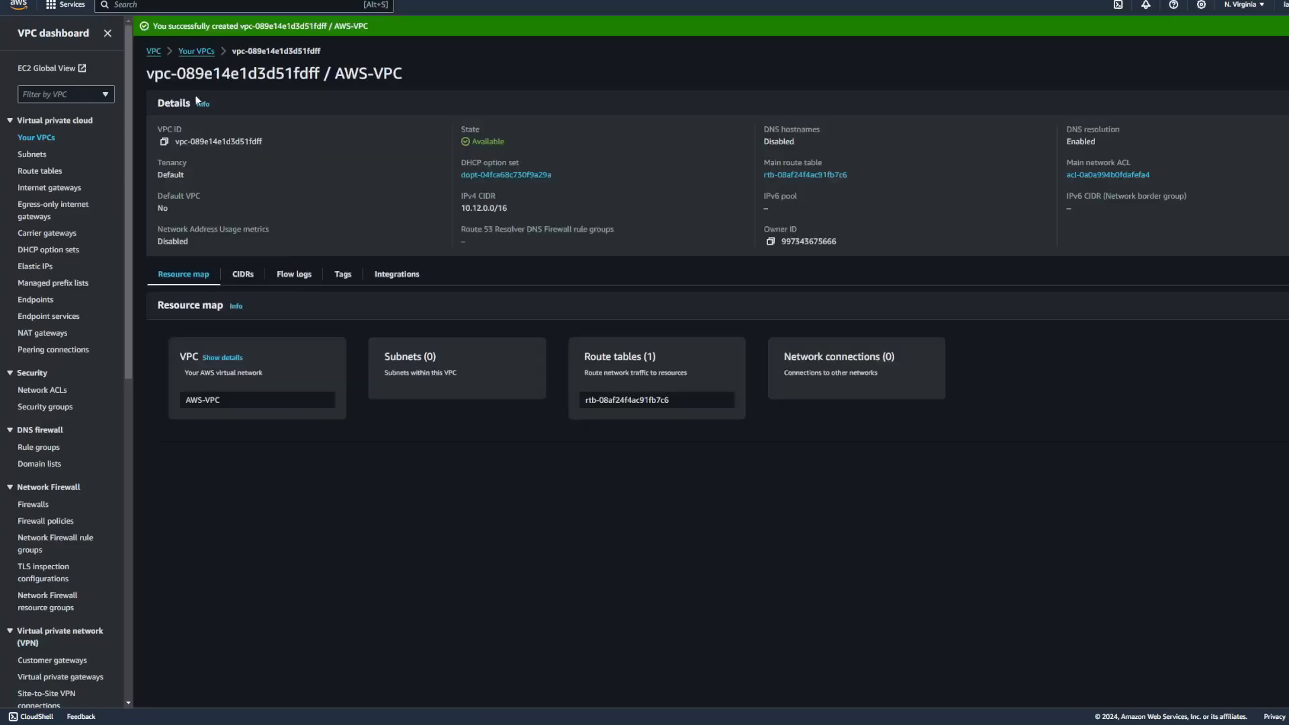
{"action": "left_click", "coordinate": [196, 51]}
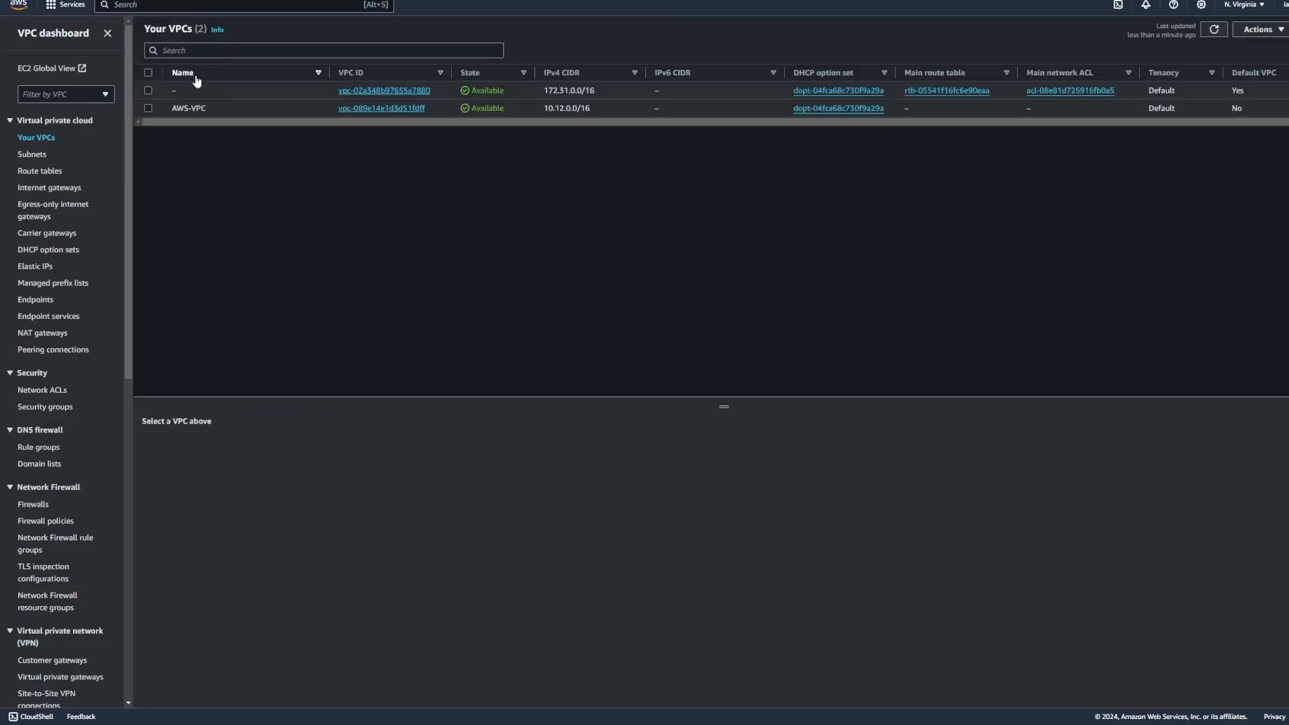
Step: Start creating a subnet in AWS-VPC and name it Public-Subnet
{"action": "left_click", "coordinate": [40, 157]}
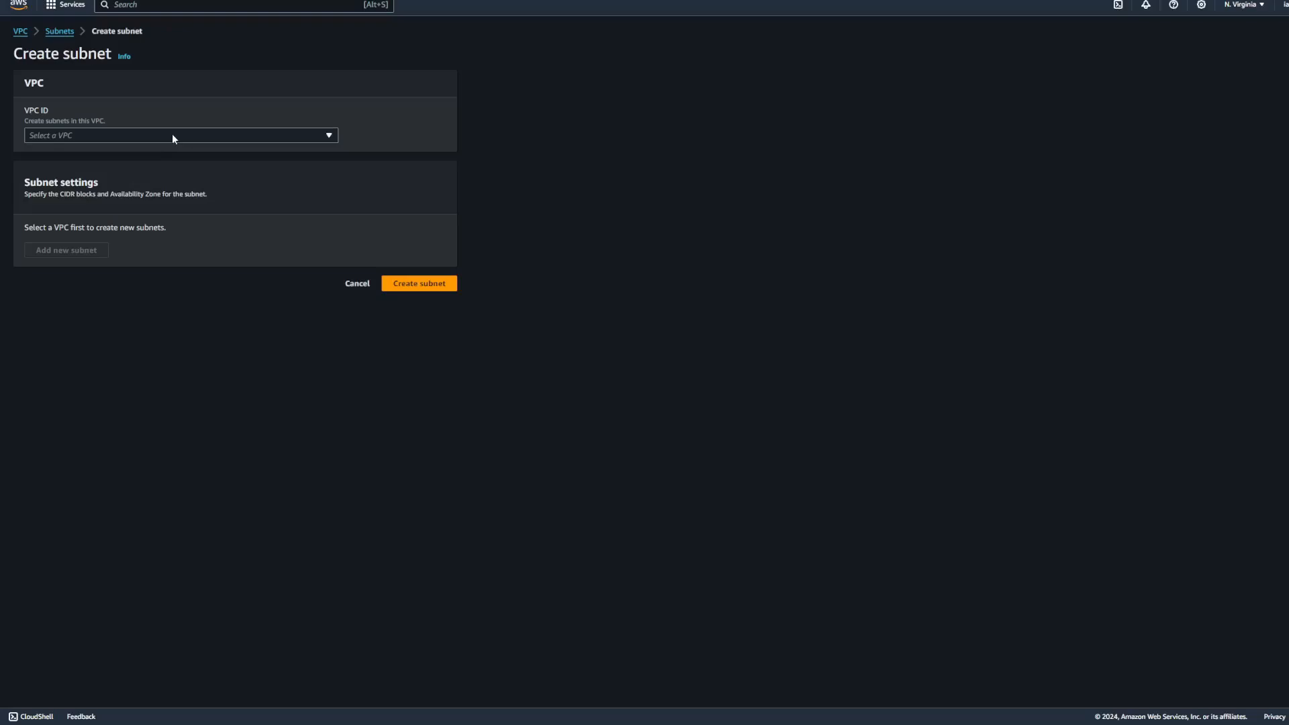
{"action": "left_click", "coordinate": [172, 136]}
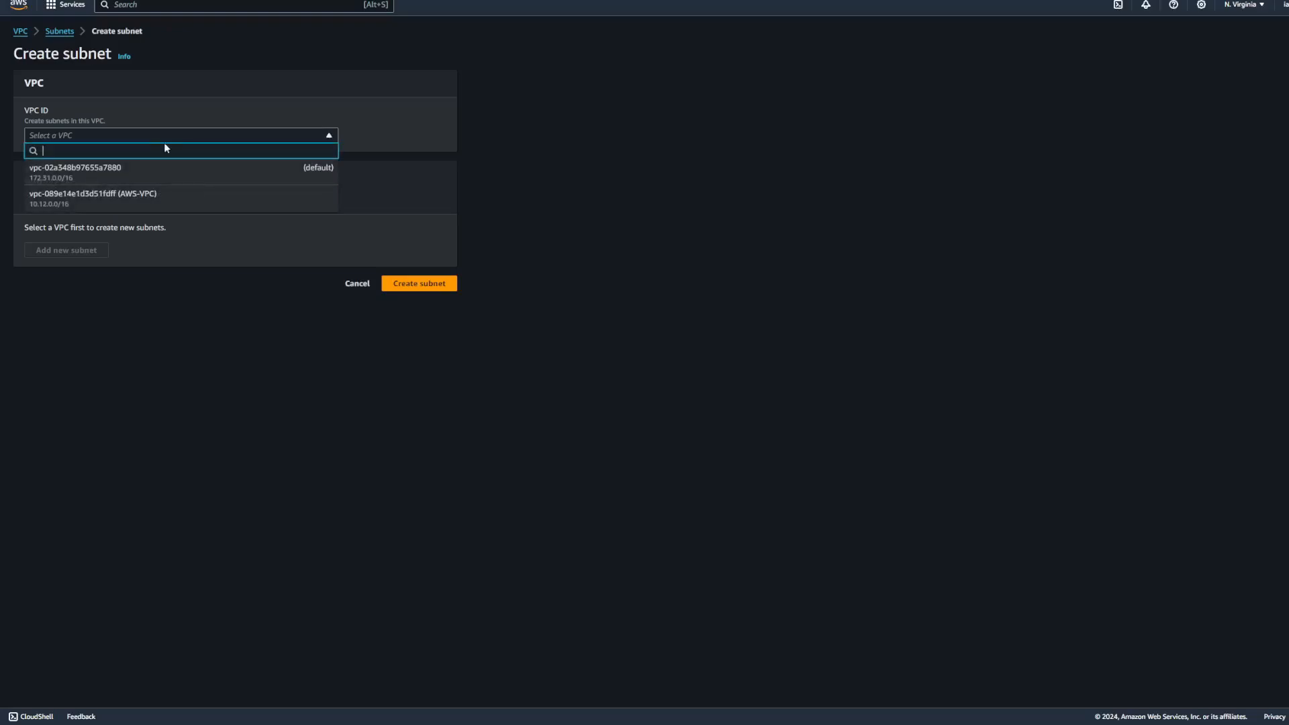
{"action": "left_click", "coordinate": [172, 198]}
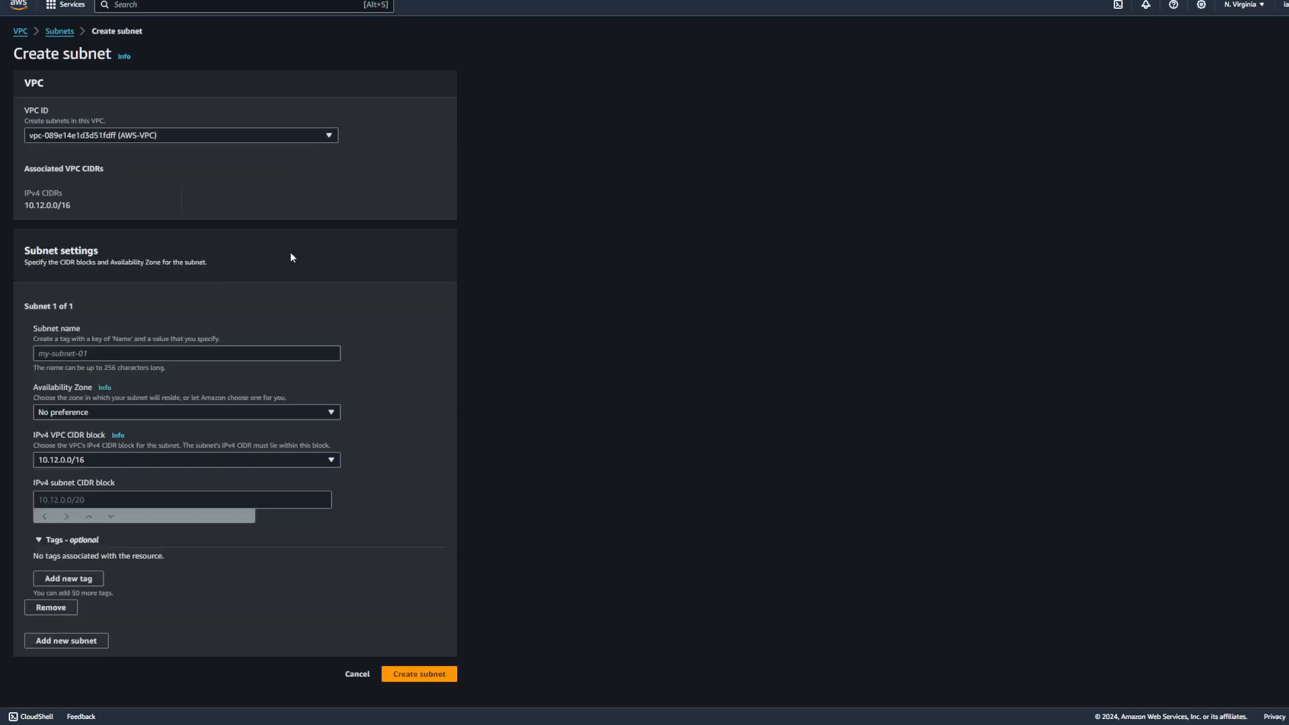
{"action": "left_click", "coordinate": [121, 350]}
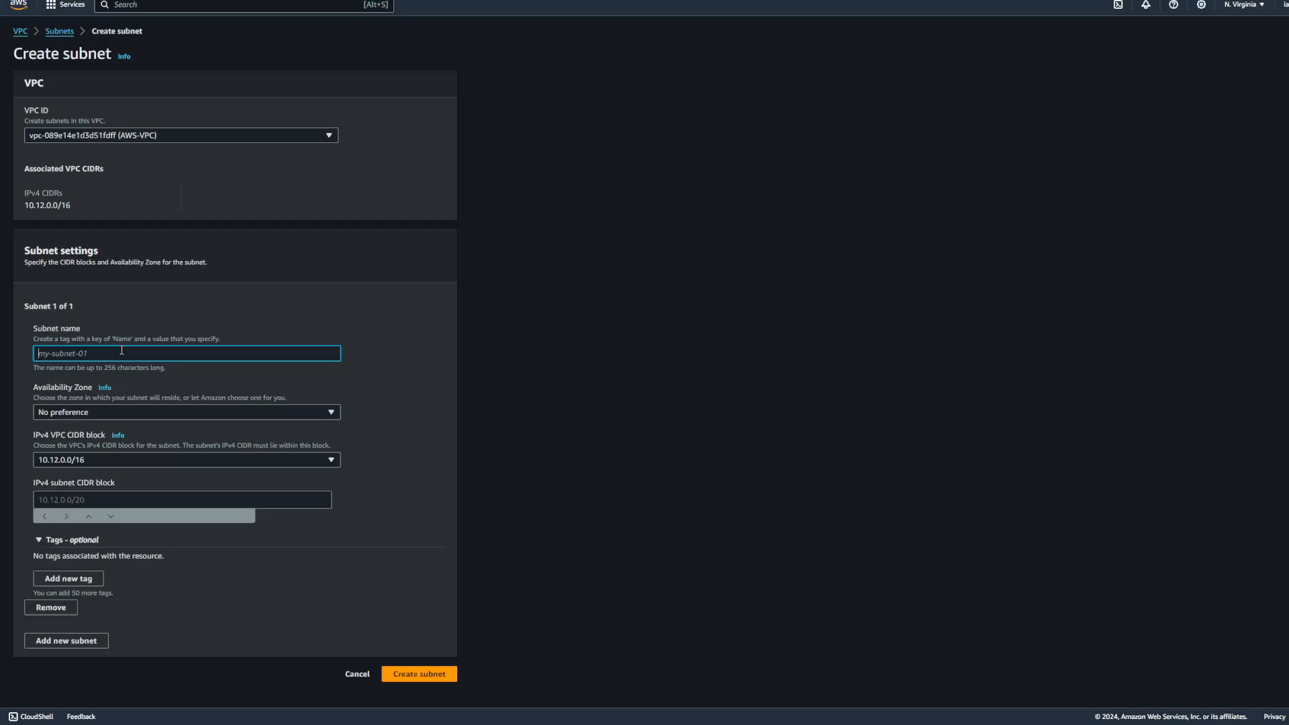
{"action": "type", "text": "Public-"}
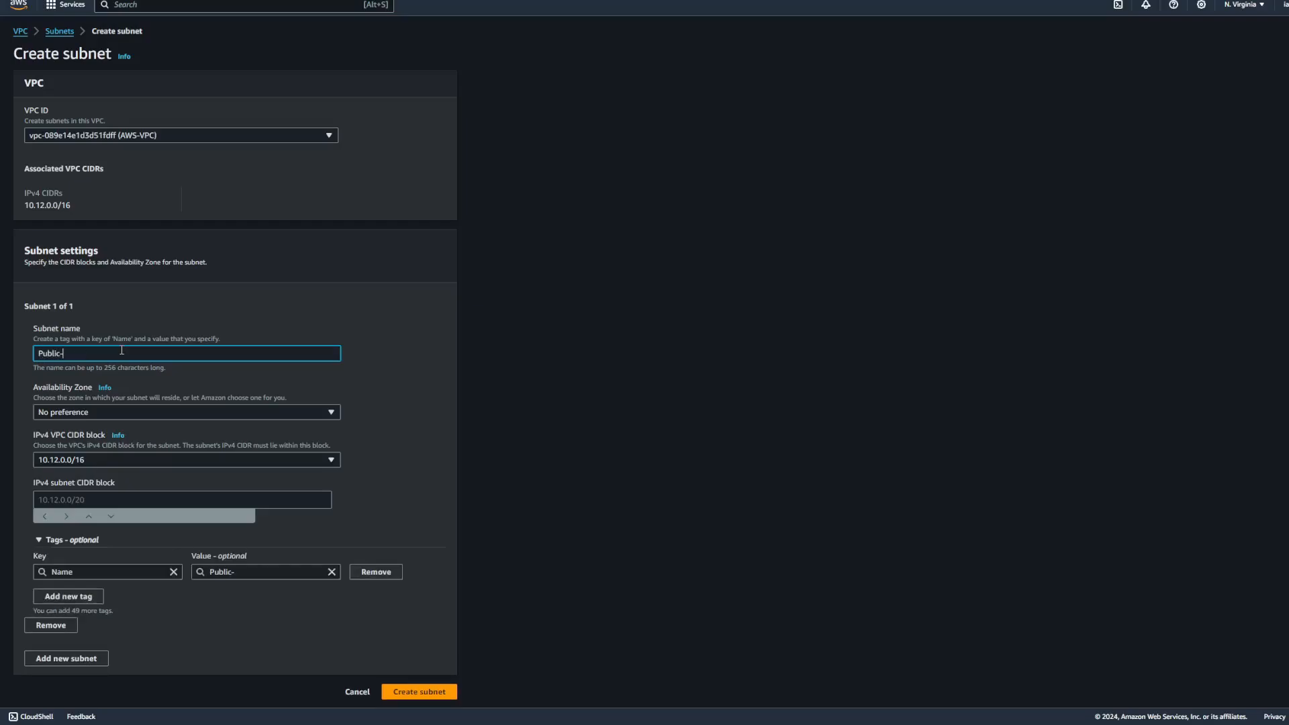
{"action": "type", "text": "Subnet"}
Step: Set Public-Subnet's availability zone to us-east-1a and its IPv4 subnet CIDR block to 10.12.1.0/24
{"action": "left_click", "coordinate": [167, 408]}
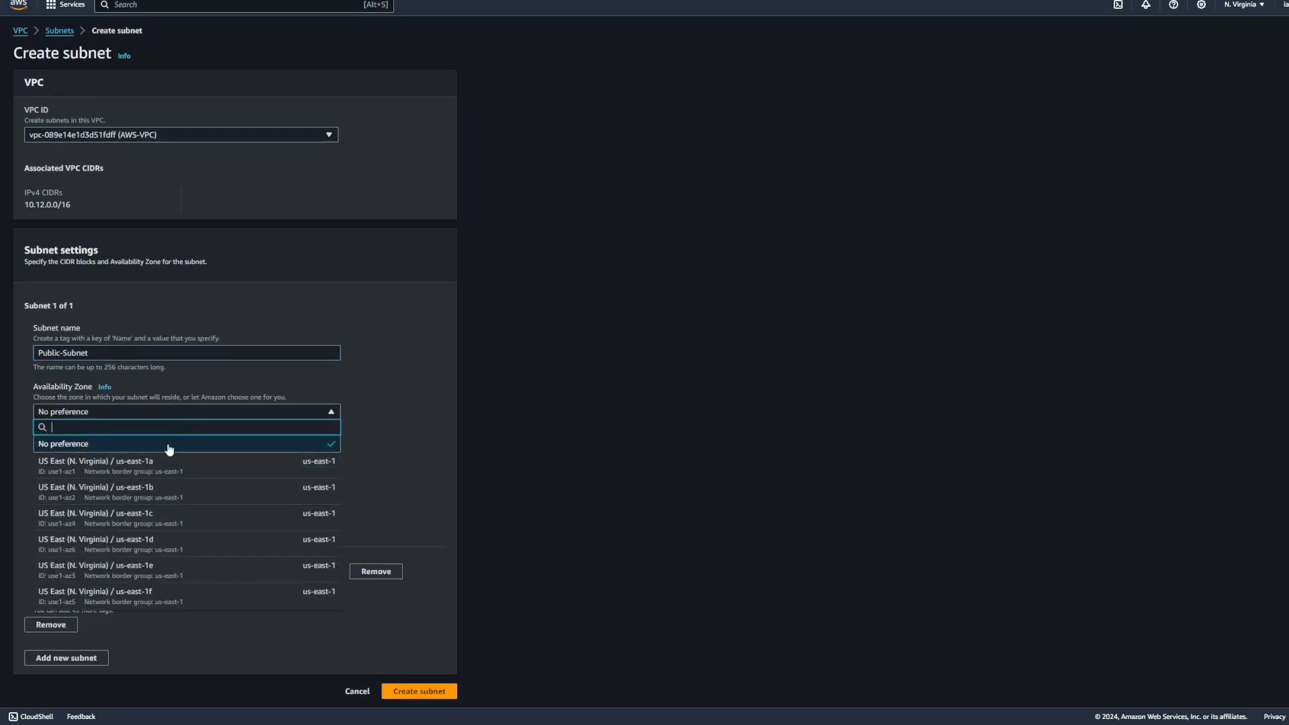
{"action": "left_click", "coordinate": [173, 459]}
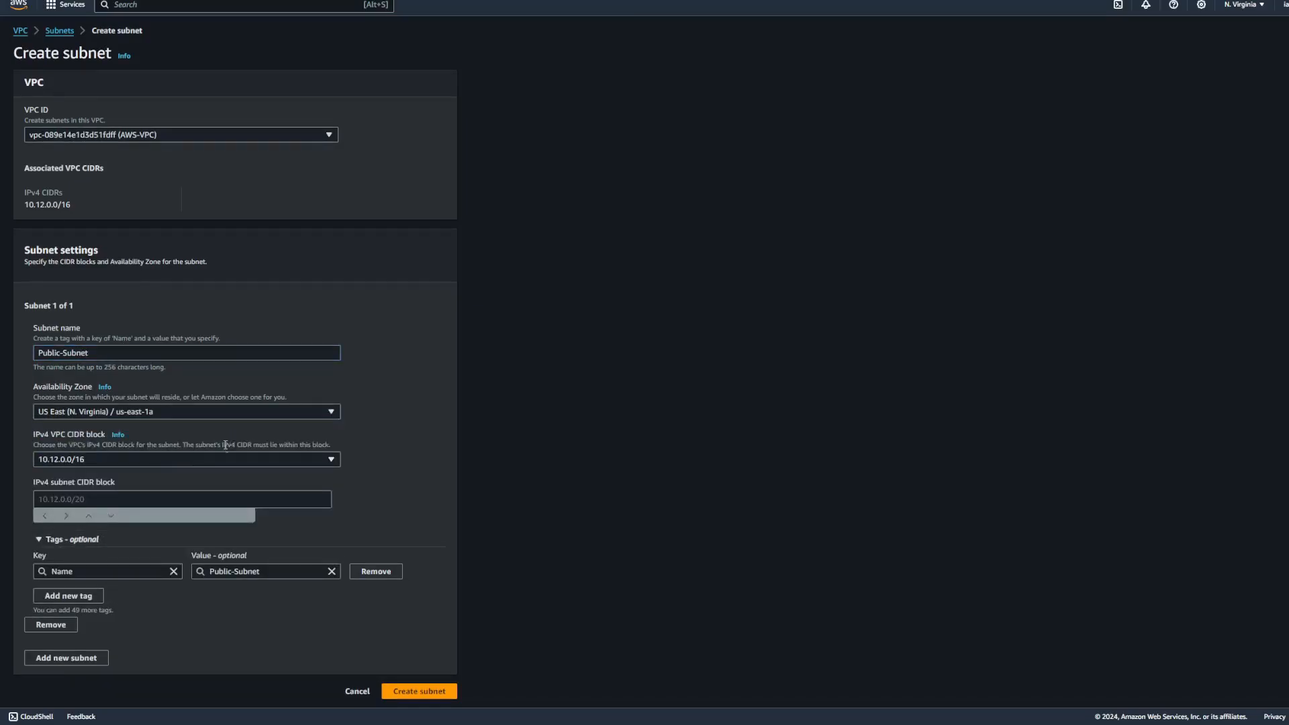
{"action": "left_click", "coordinate": [71, 502]}
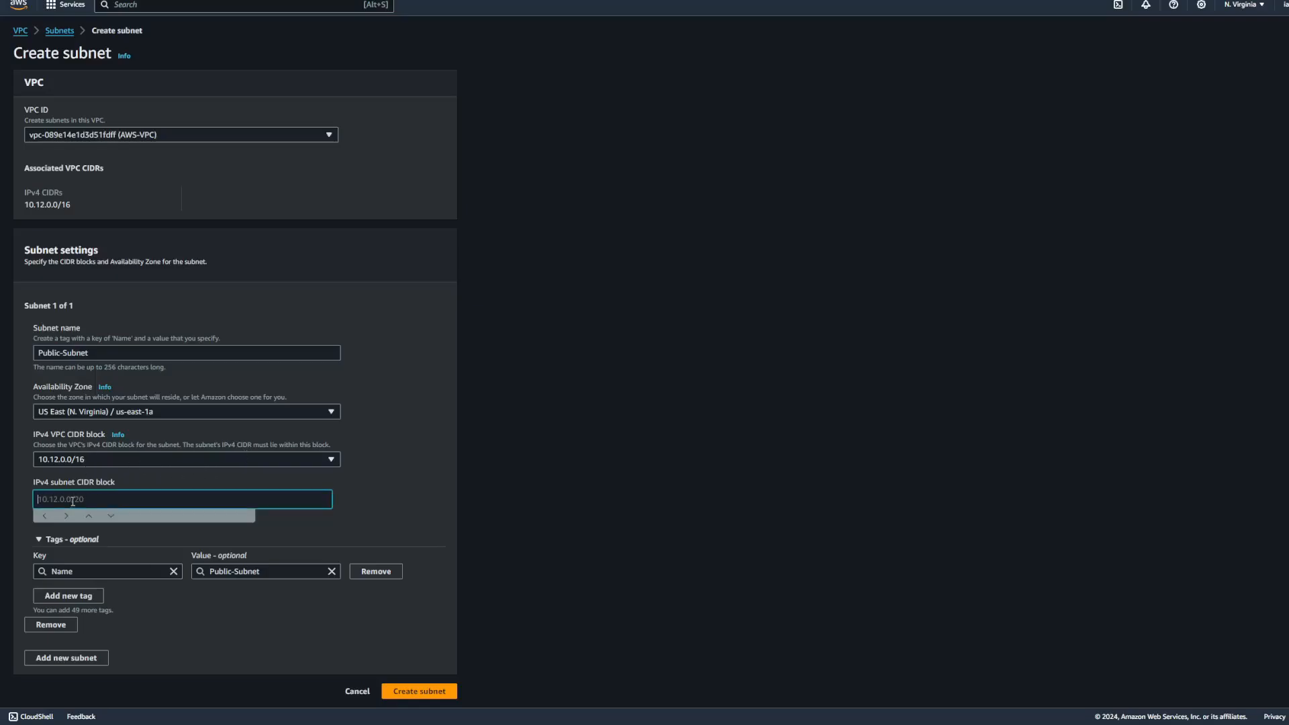
{"action": "type", "text": "10.12.1.0/24"}
{"action": "left_click", "coordinate": [411, 490]}
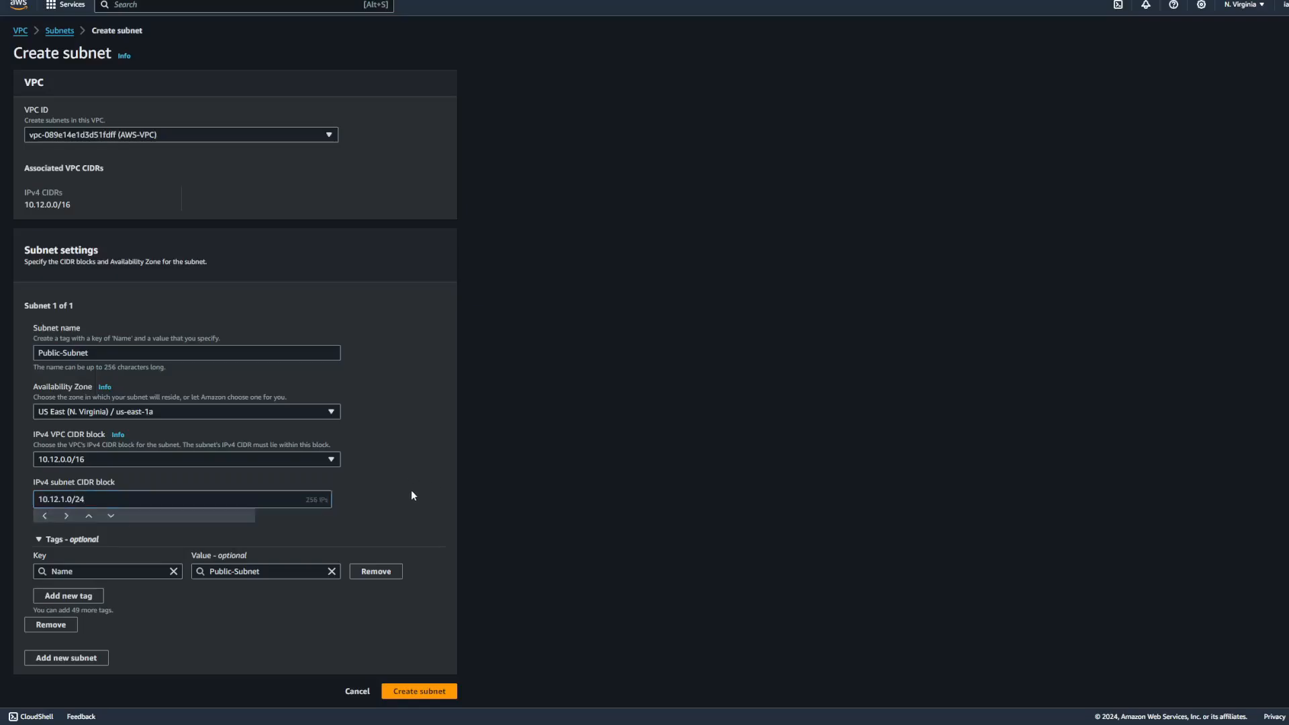
Step: Add a second subnet to the same creation form and name it Private-Subnet
{"action": "left_click", "coordinate": [89, 659]}
{"action": "scroll", "coordinate": [131, 411], "scroll_direction": "down", "scroll_amount": 5}
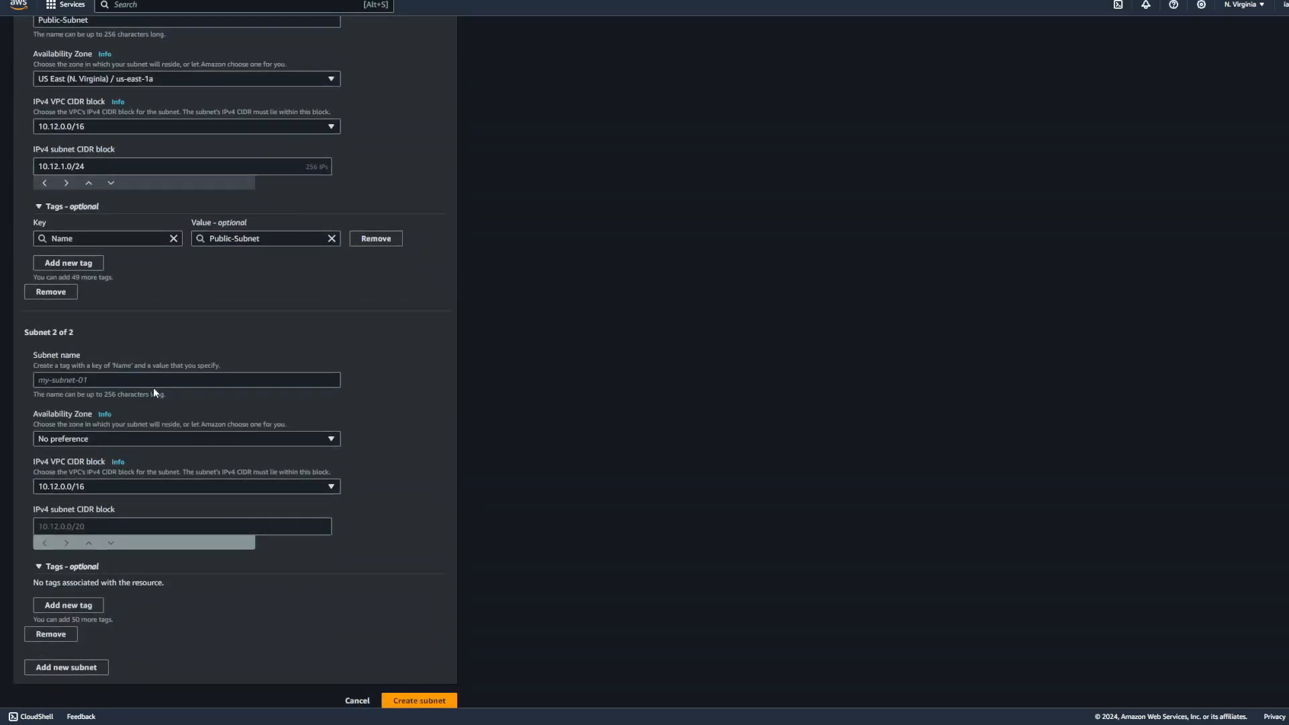
{"action": "left_click", "coordinate": [155, 383]}
{"action": "type", "text": "Priva"}
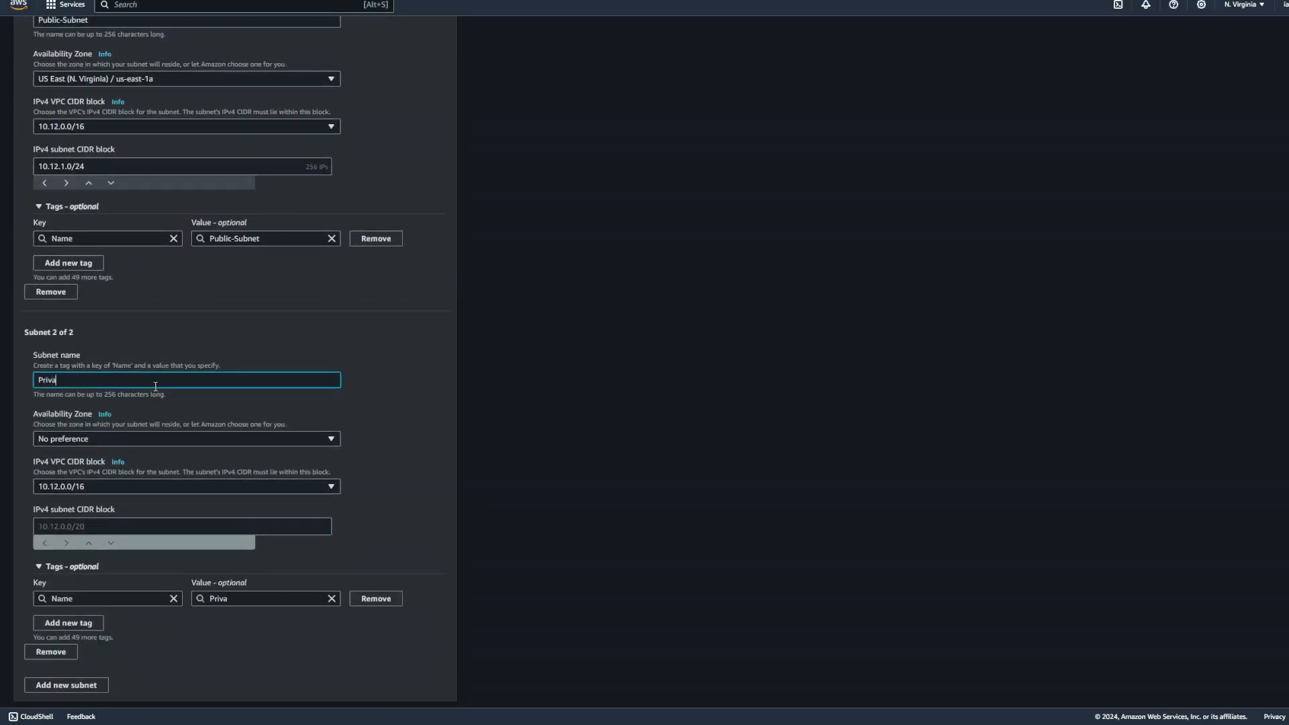
{"action": "type", "text": "te-Subnet"}
Step: Set Private-Subnet's availability zone to us-east-1b and its IPv4 subnet CIDR block to 10.12.2.0/24, and create both subnets
{"action": "left_click", "coordinate": [149, 440]}
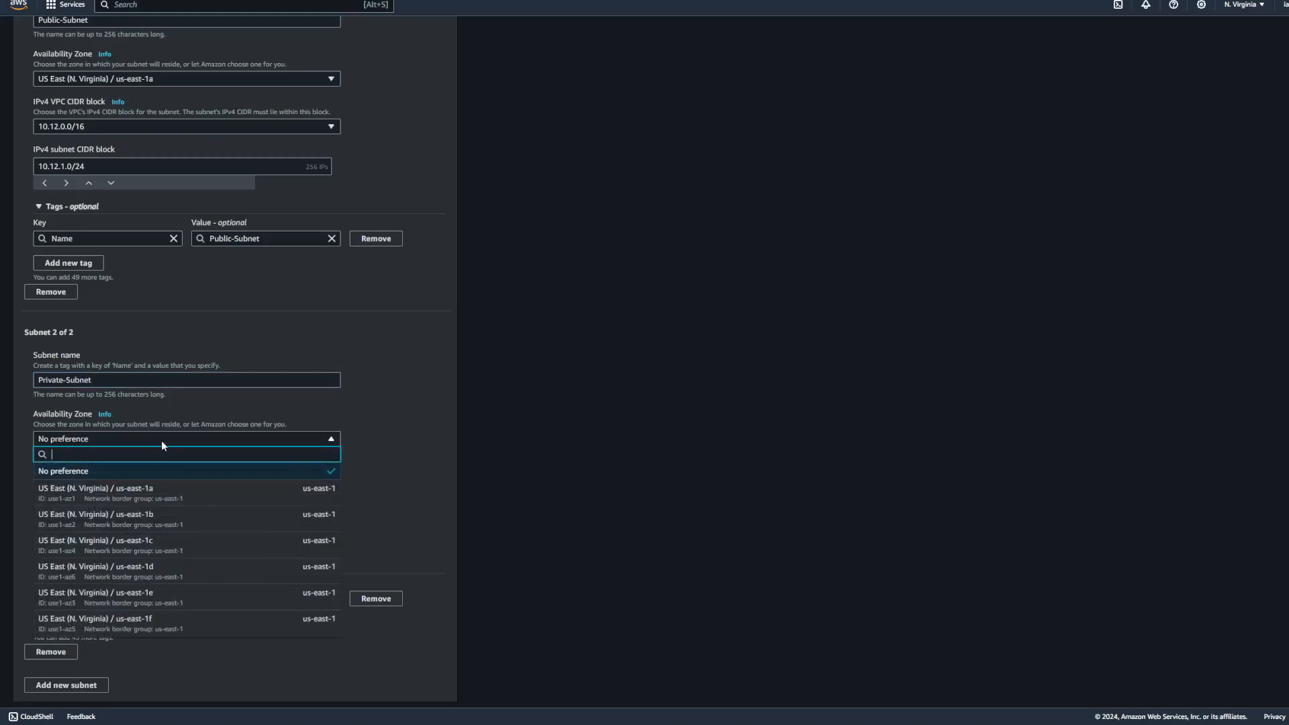
{"action": "left_click", "coordinate": [282, 520]}
{"action": "scroll", "coordinate": [417, 458], "scroll_direction": "down", "scroll_amount": 1}
{"action": "left_click", "coordinate": [69, 500]}
{"action": "type", "text": "10"}
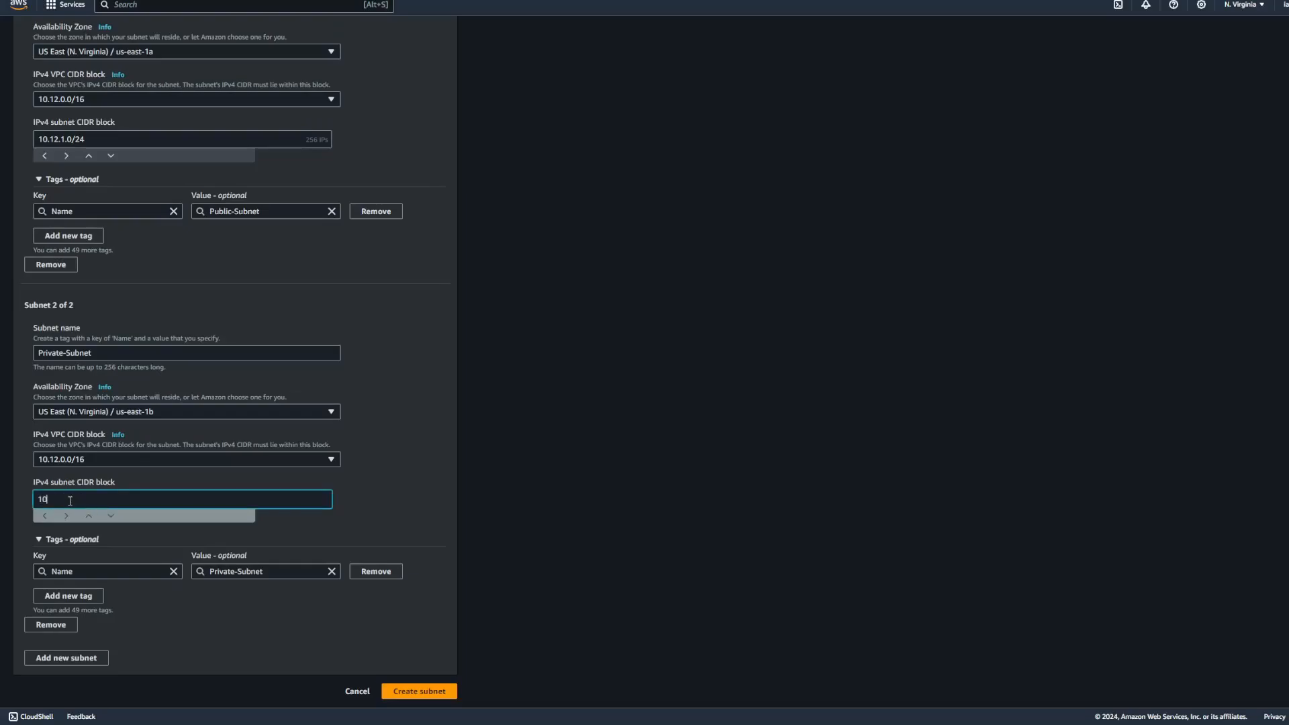
{"action": "type", "text": ".12.2.0/24"}
{"action": "left_click", "coordinate": [398, 689]}
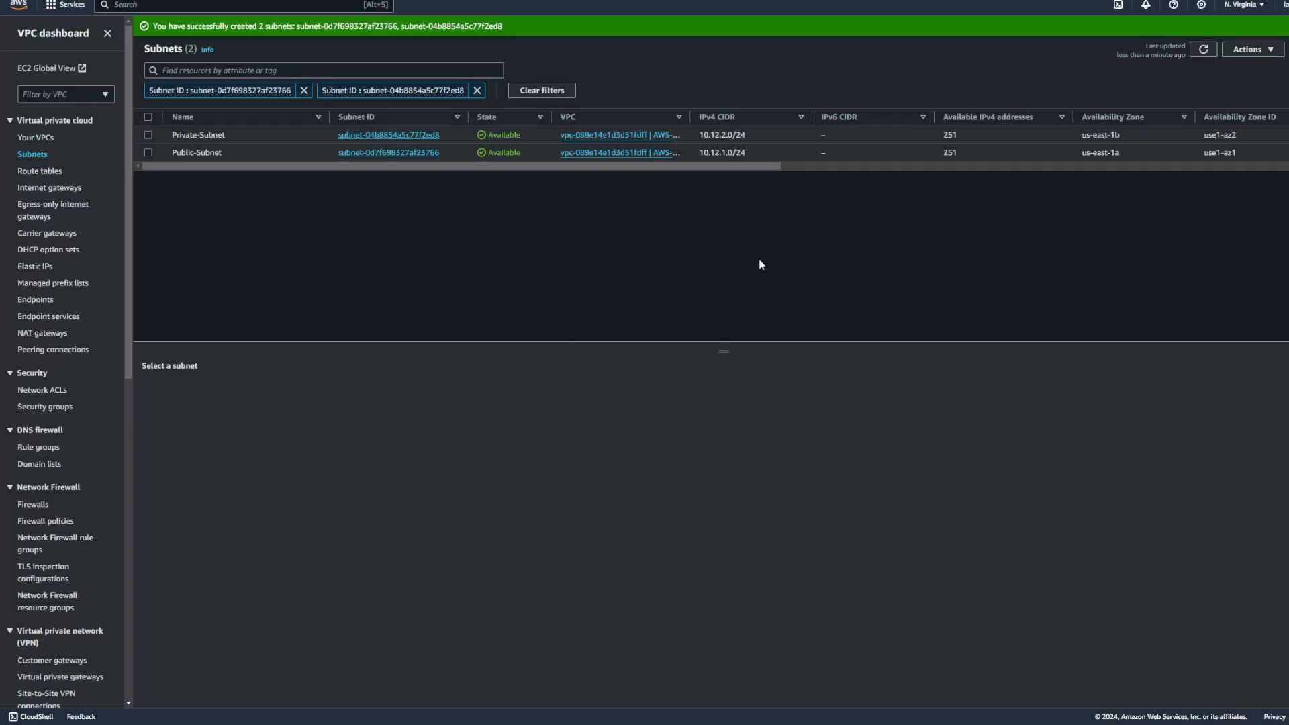
Step: Create an internet gateway with the name tag AWS-IGW
{"action": "scroll", "coordinate": [81, 376], "scroll_direction": "down", "scroll_amount": 3}
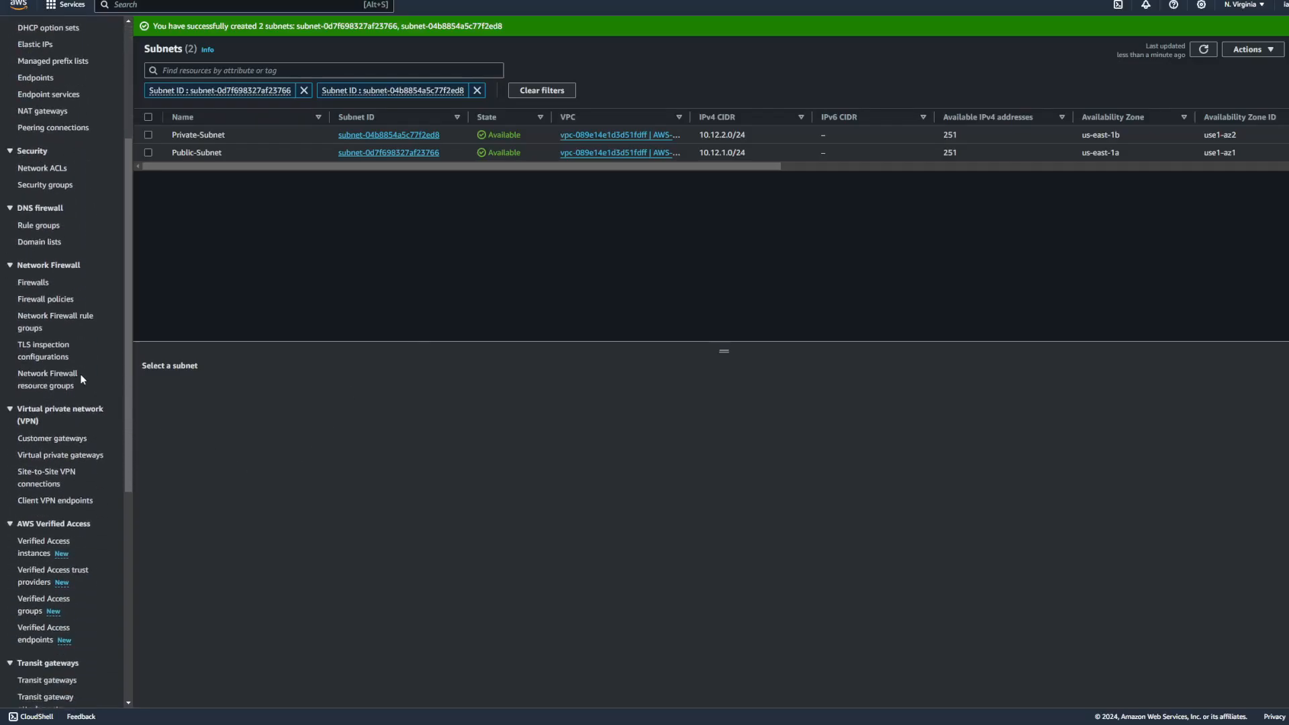
{"action": "scroll", "coordinate": [77, 282], "scroll_direction": "up", "scroll_amount": 3}
{"action": "left_click", "coordinate": [74, 189]}
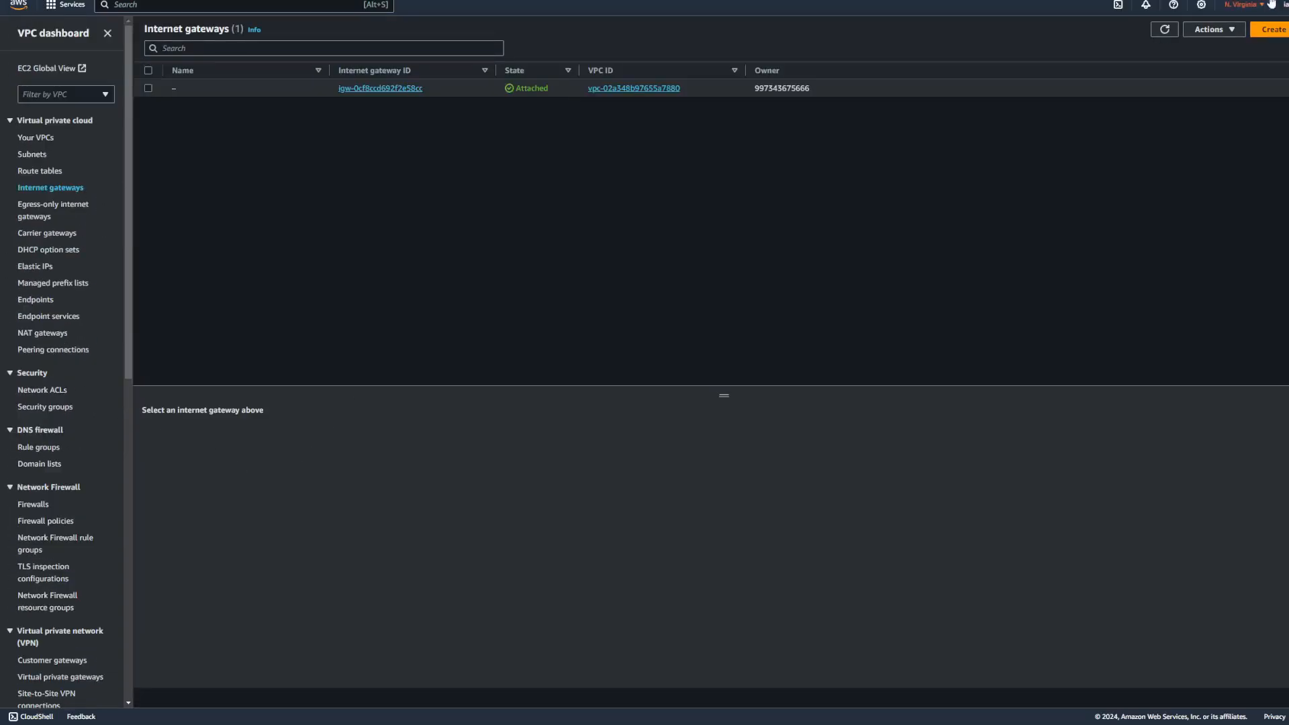
{"action": "left_click", "coordinate": [1272, 29]}
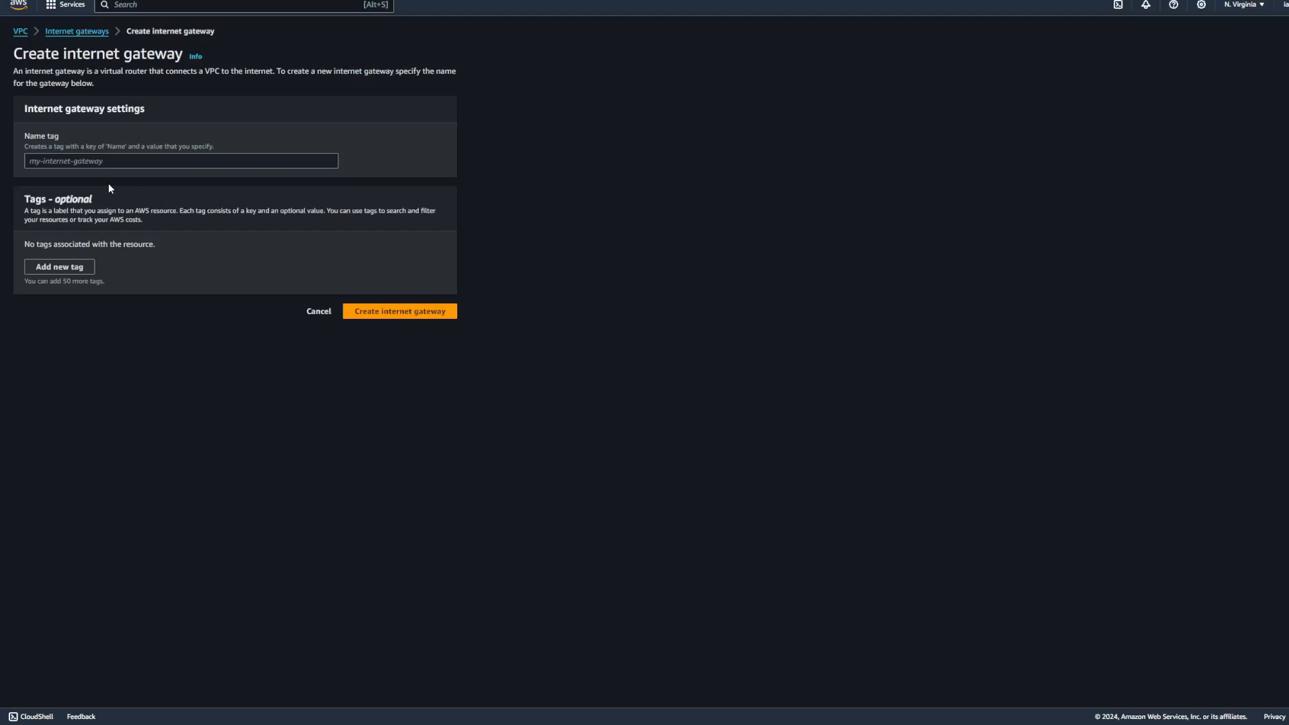
{"action": "left_click", "coordinate": [116, 162]}
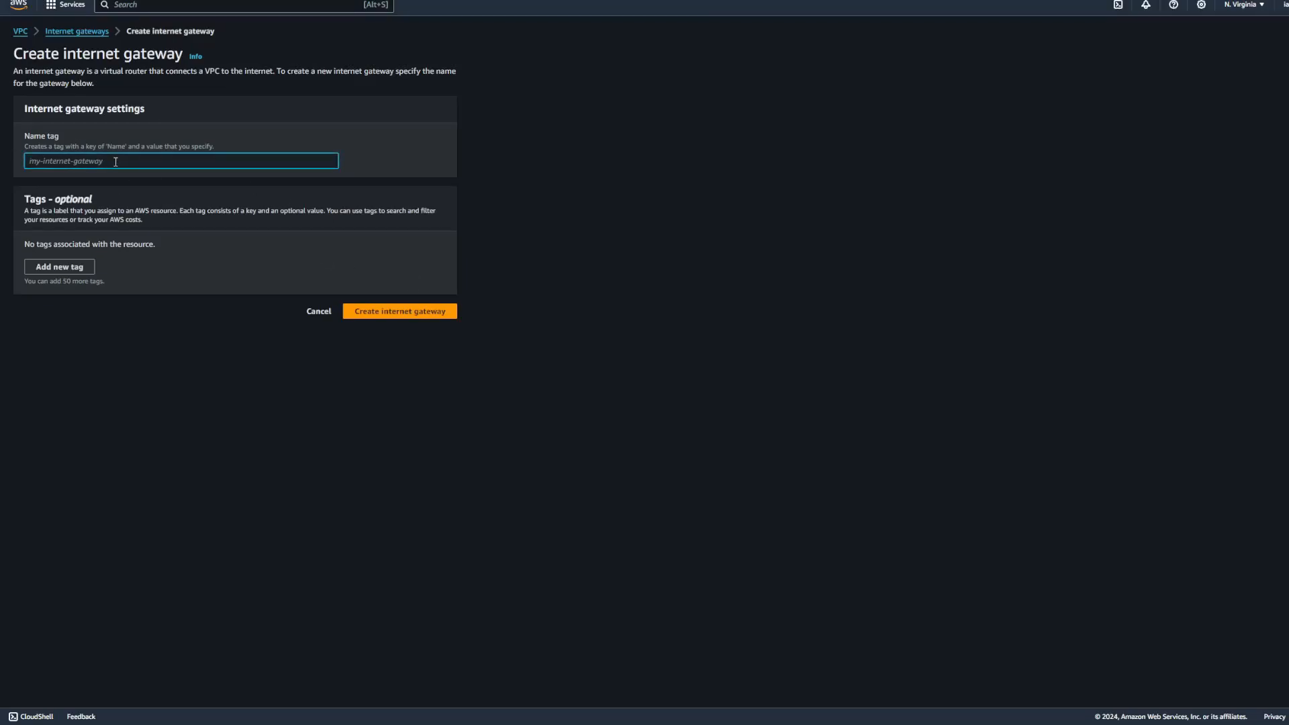
{"action": "type", "text": "AWS-"}
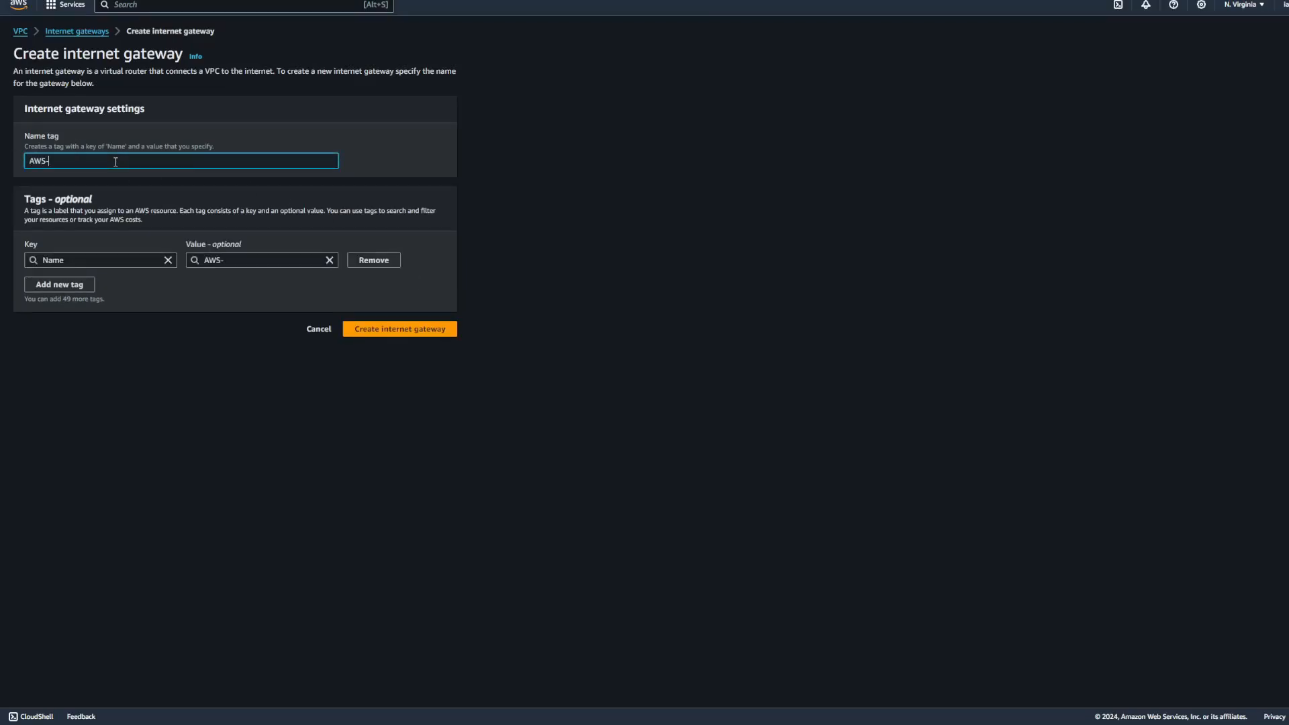
{"action": "type", "text": "IGW"}
{"action": "left_click", "coordinate": [441, 329]}
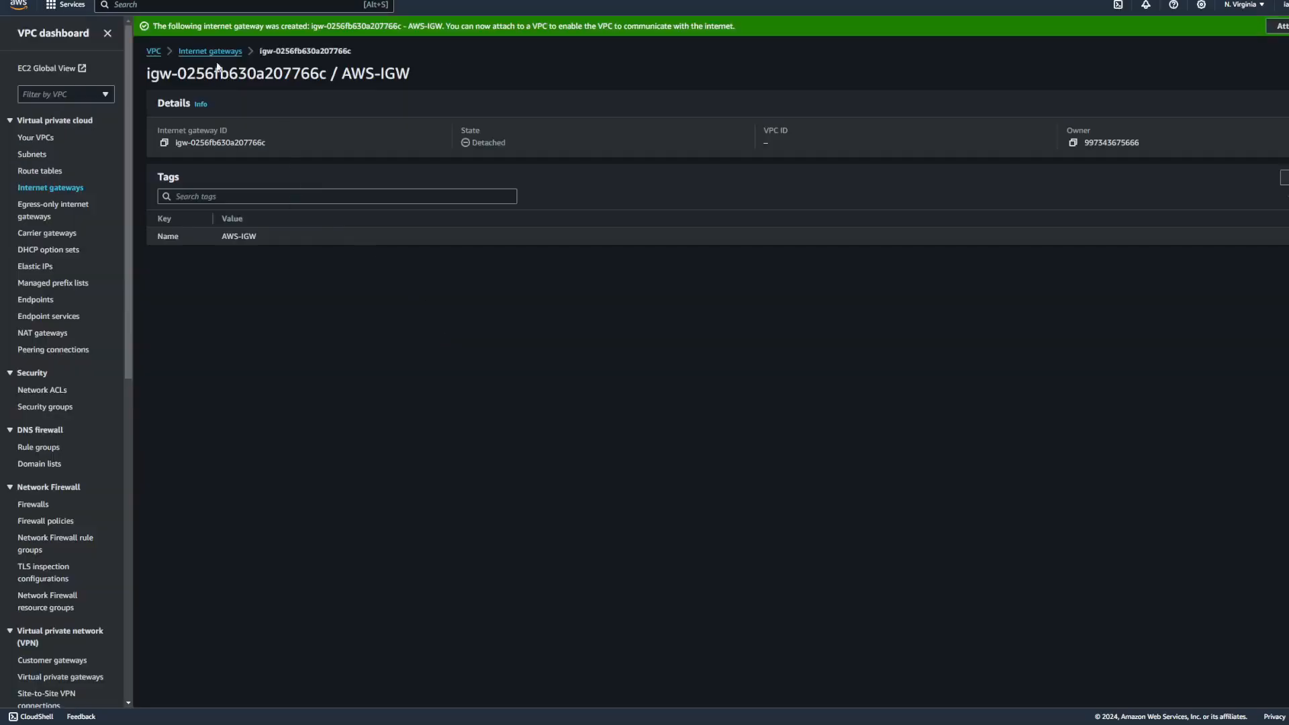
Step: Attach the AWS-IGW internet gateway to AWS-VPC
{"action": "left_click", "coordinate": [222, 51]}
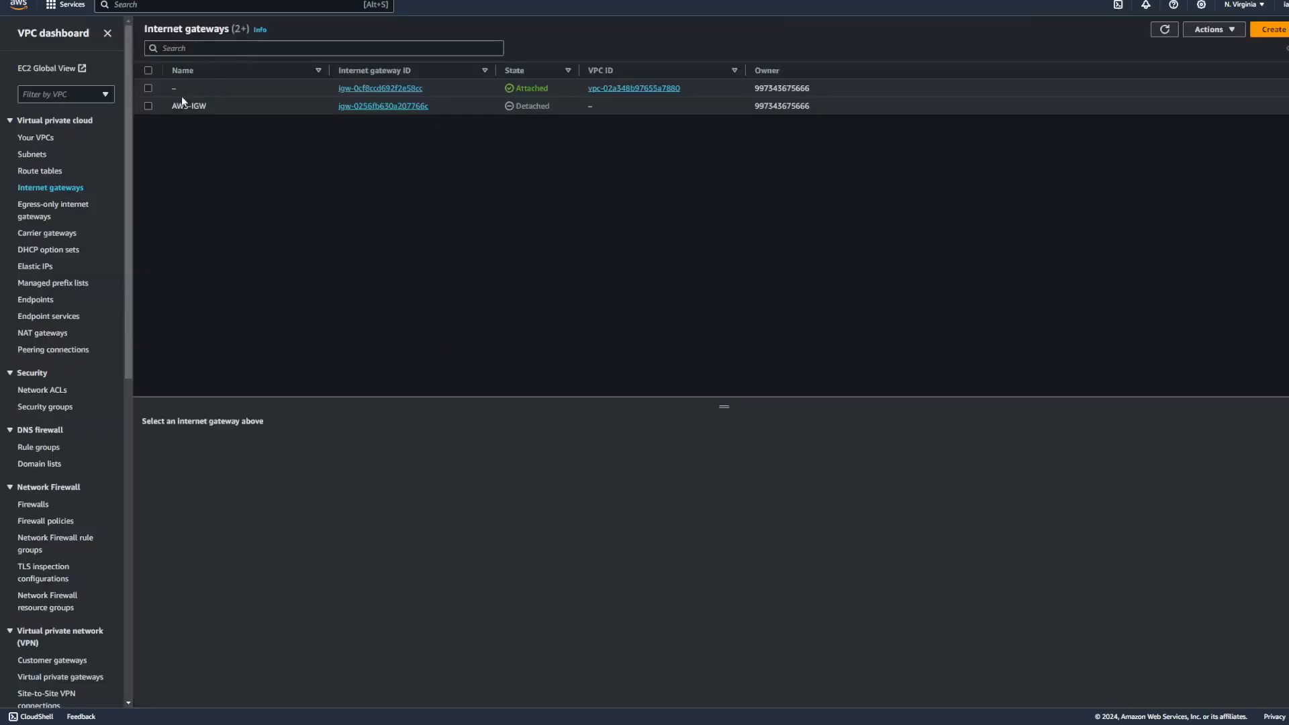
{"action": "left_click", "coordinate": [148, 106]}
{"action": "left_click", "coordinate": [1212, 30]}
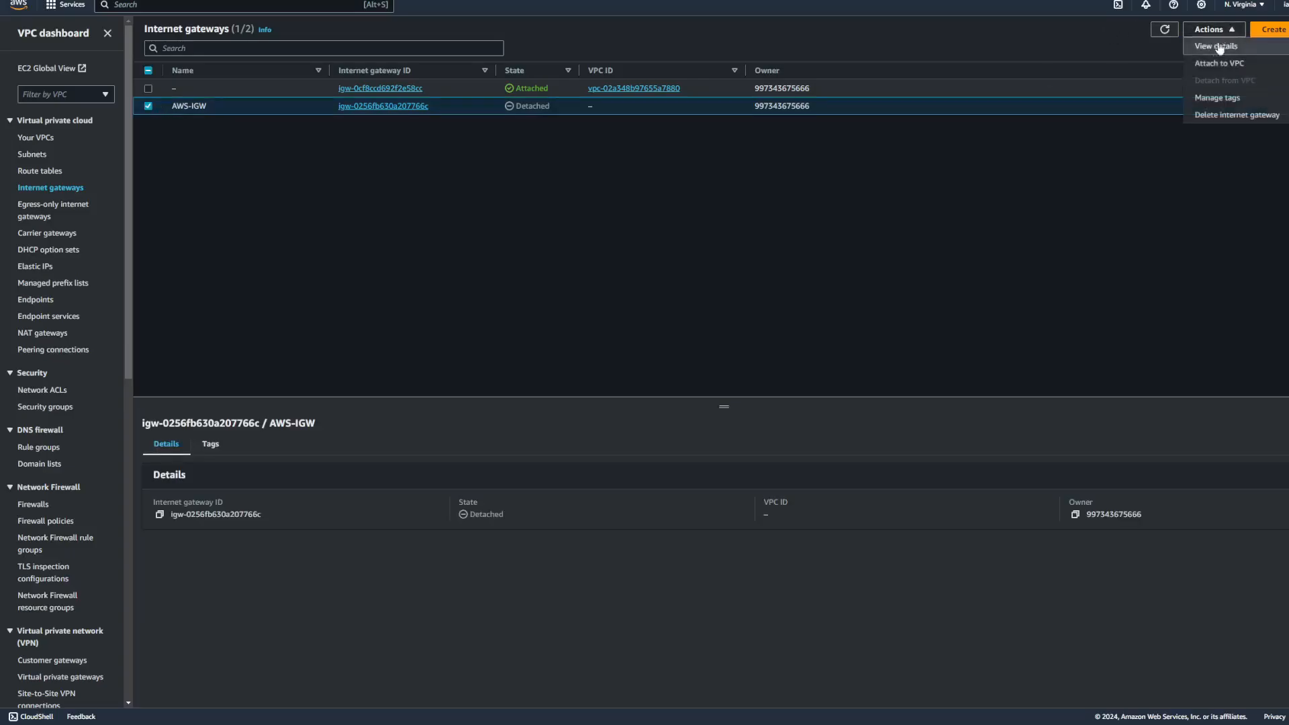
{"action": "left_click", "coordinate": [1238, 64]}
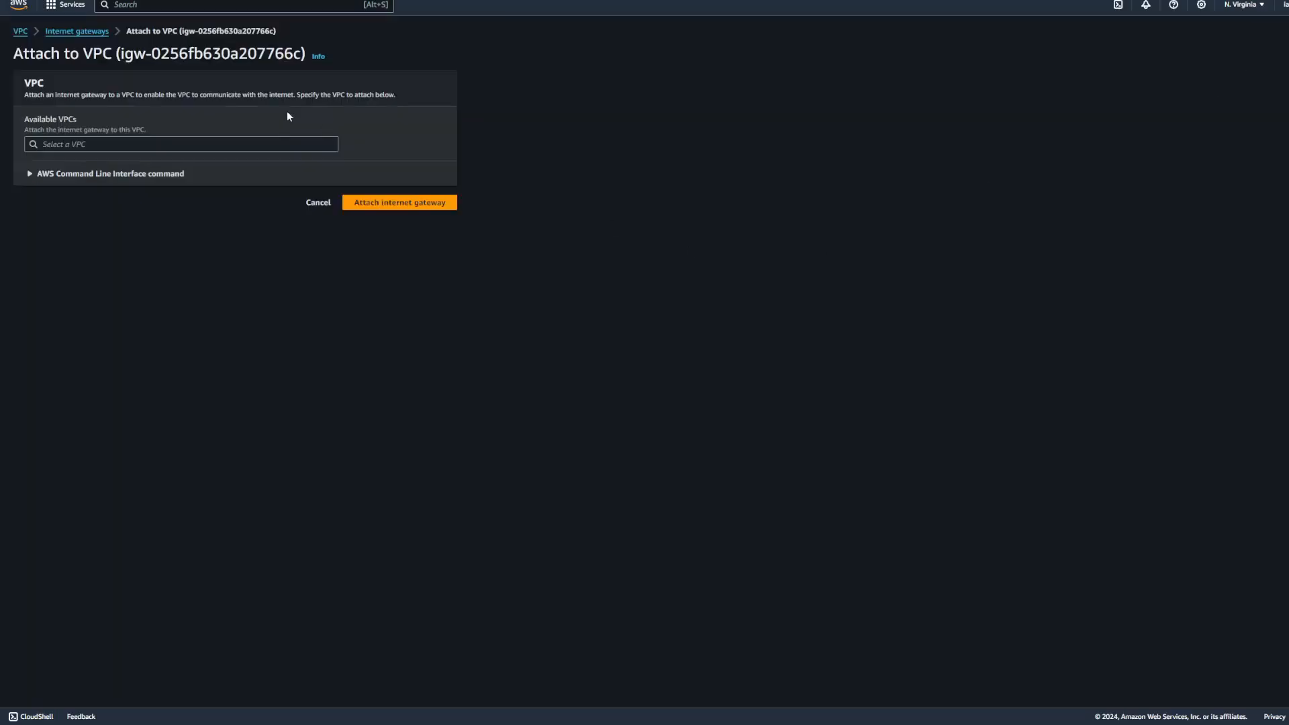
{"action": "left_click", "coordinate": [263, 143]}
{"action": "left_click", "coordinate": [207, 165]}
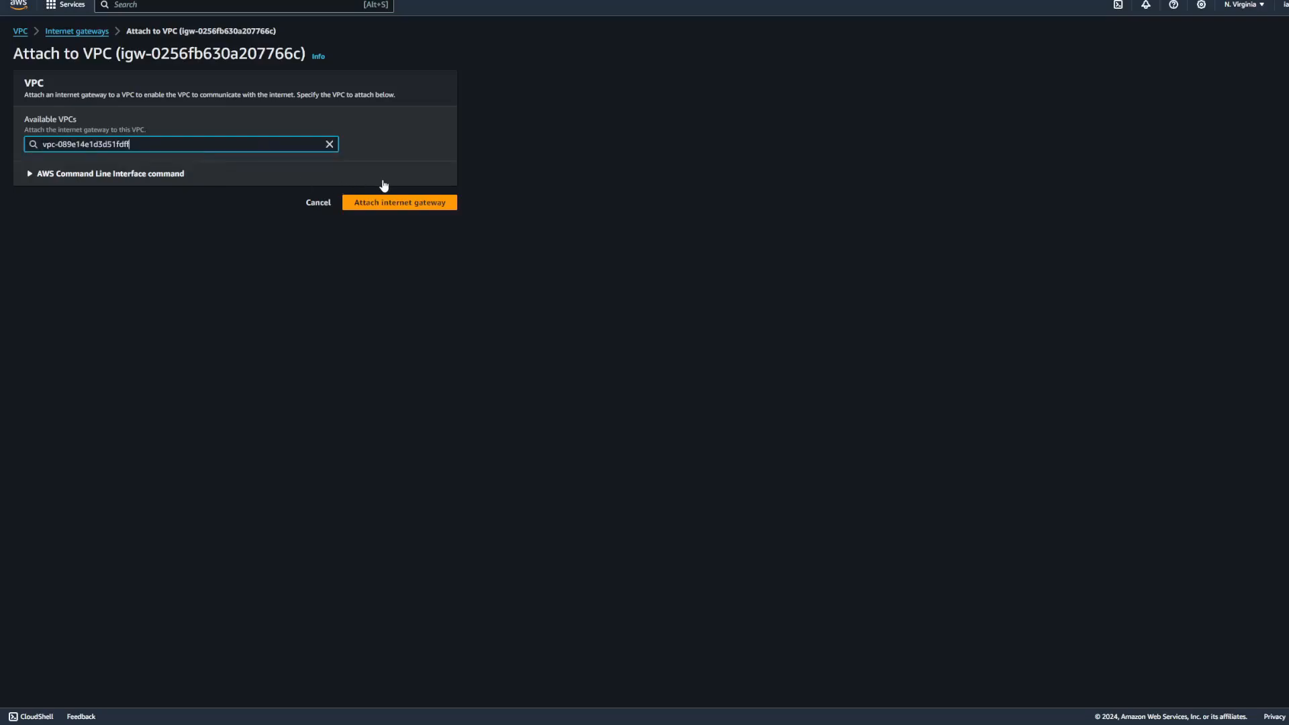
{"action": "left_click", "coordinate": [389, 204]}
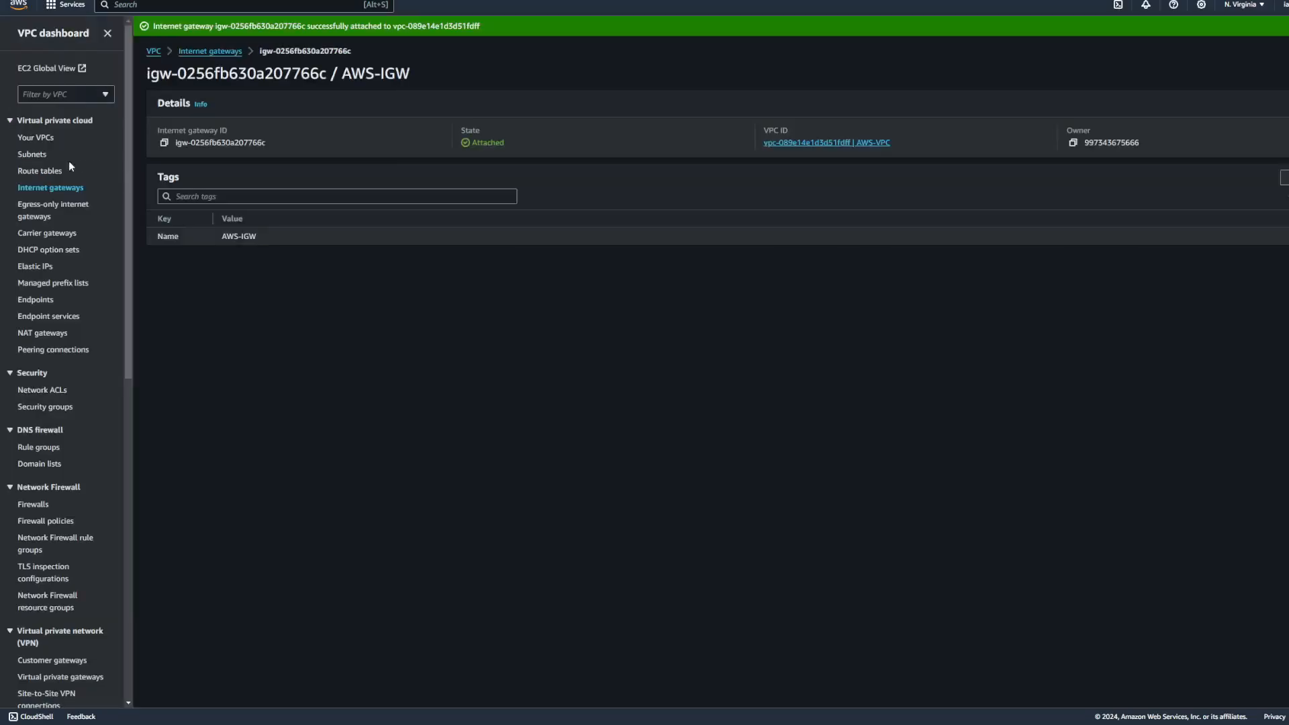
Step: Create a customer gateway named OnPrem-CGW with the external IP address of the on-premises device
{"action": "left_click", "coordinate": [52, 659]}
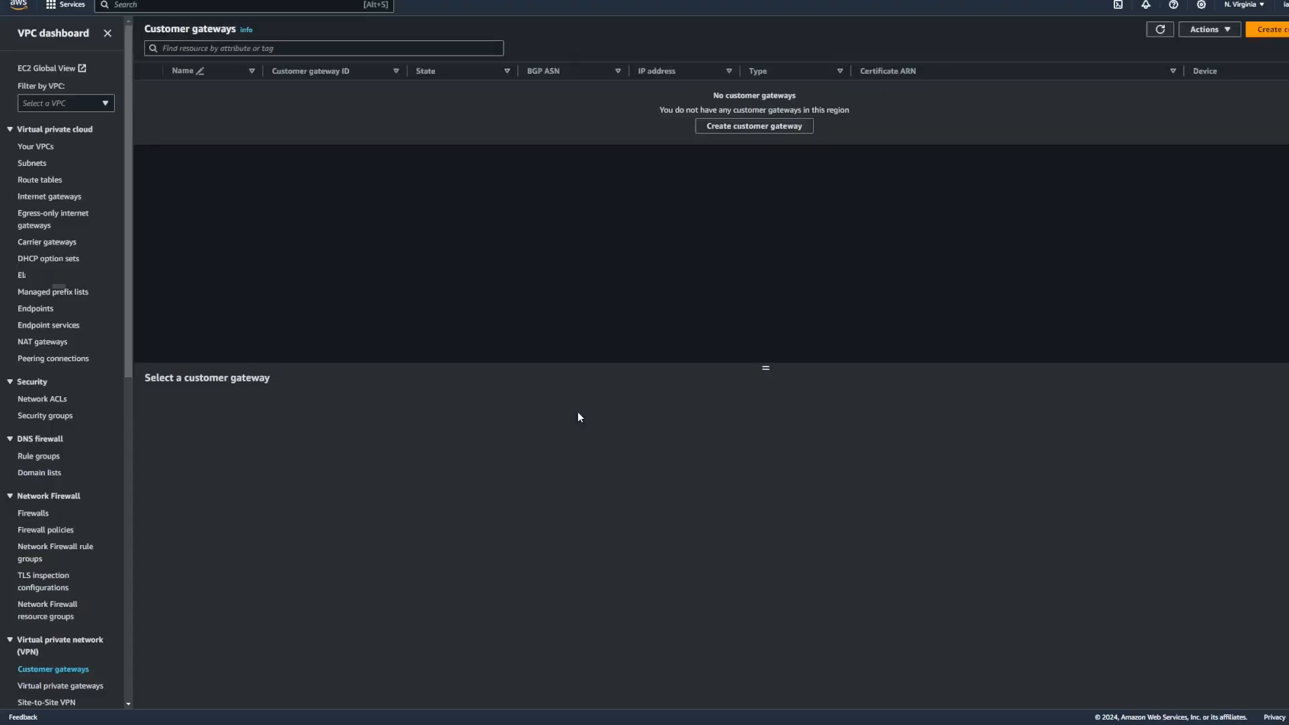
{"action": "left_click", "coordinate": [1267, 30]}
{"action": "left_click", "coordinate": [113, 162]}
{"action": "type", "text": "O"}
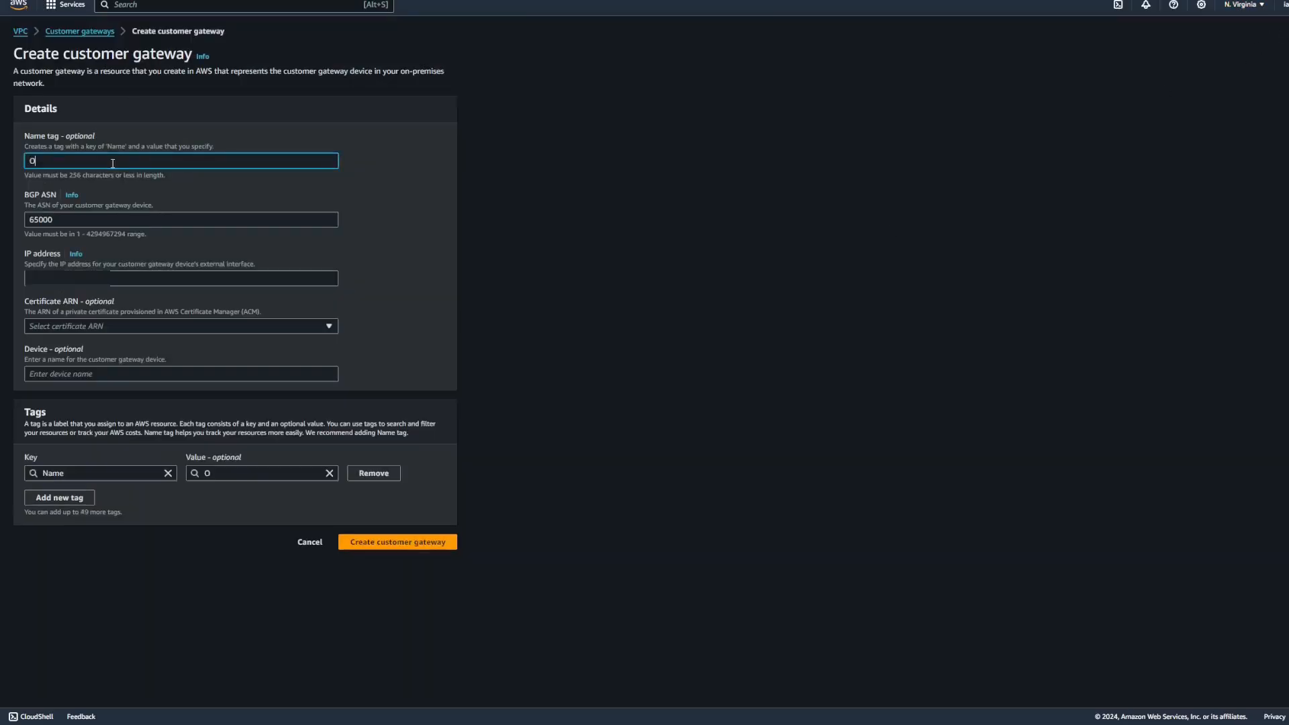
{"action": "type", "text": "nPrem-CGW"}
{"action": "left_click", "coordinate": [84, 286]}
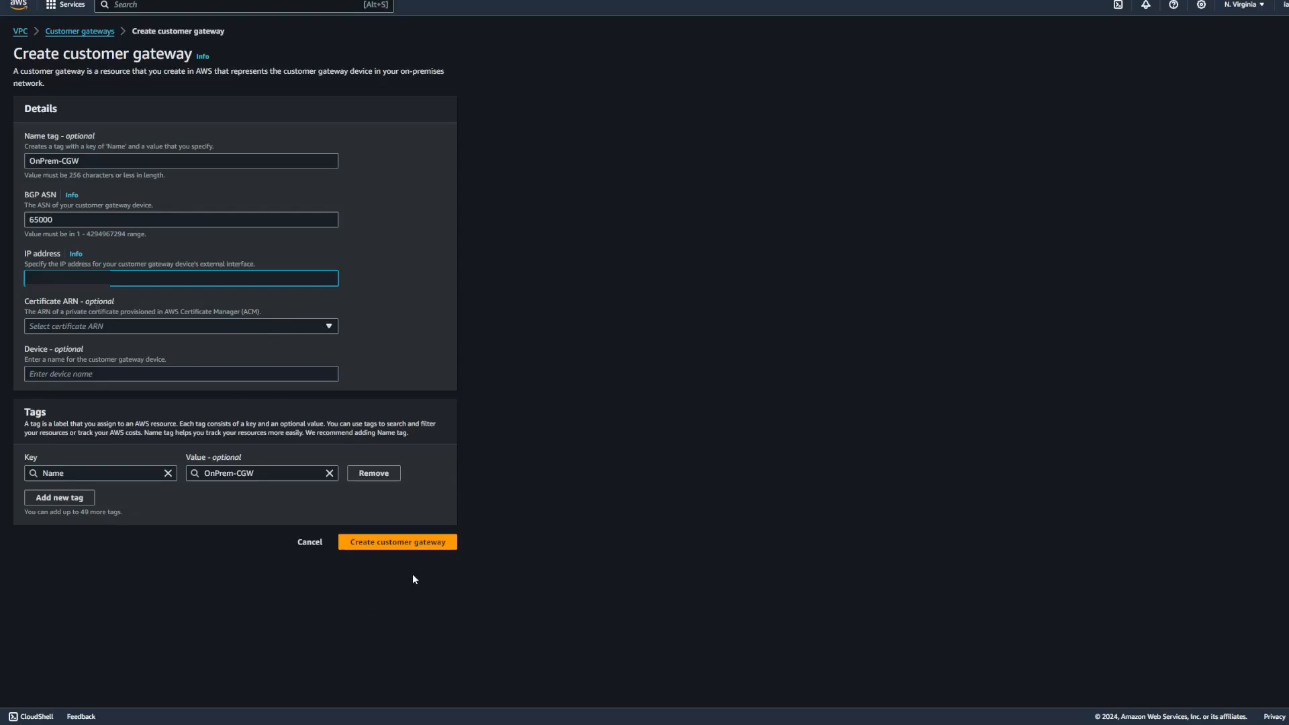
{"action": "left_click", "coordinate": [435, 544]}
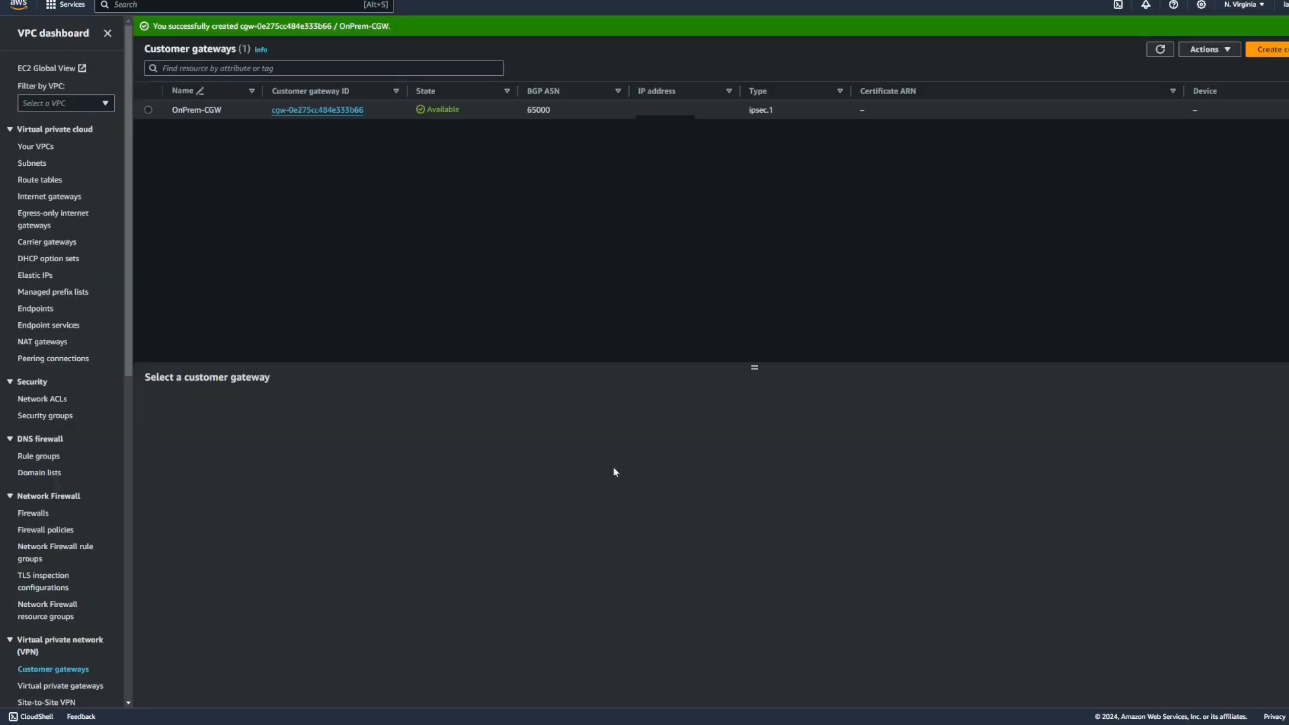
Step: Create a virtual private gateway with the name tag AWS-VPG, keeping the Amazon default ASN
{"action": "scroll", "coordinate": [74, 416], "scroll_direction": "down", "scroll_amount": 2}
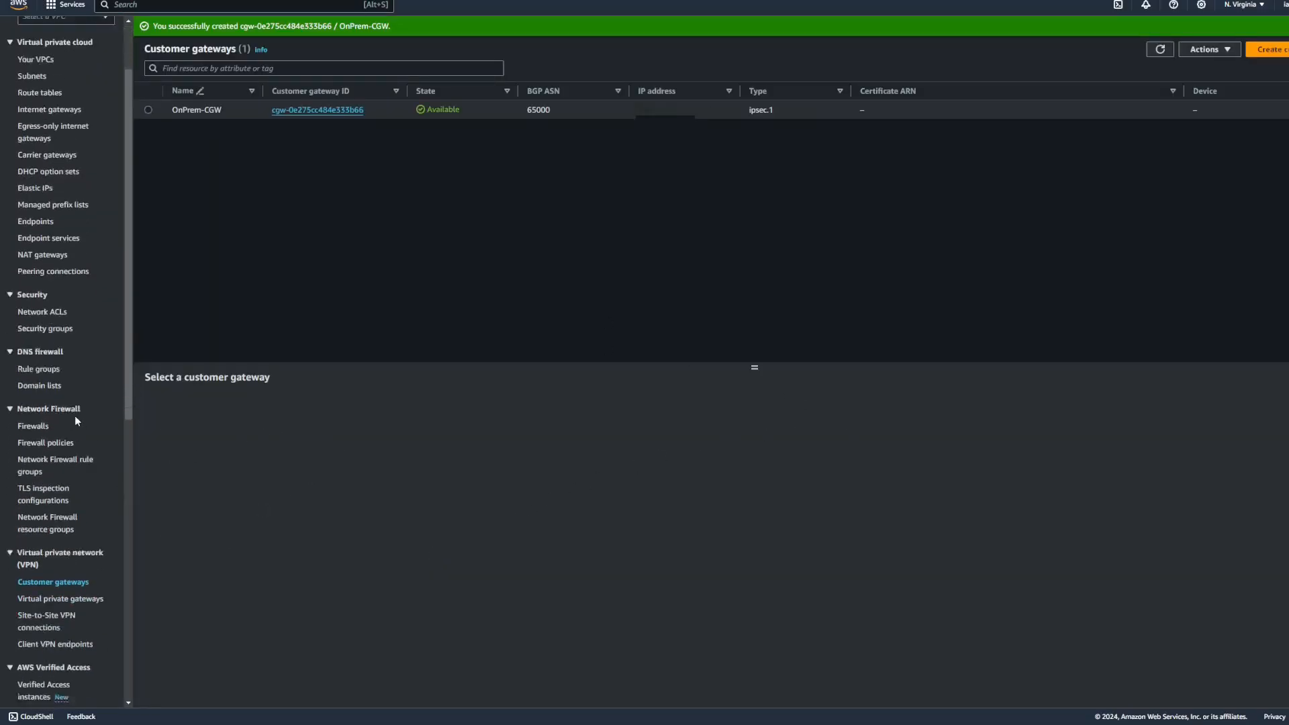
{"action": "left_click", "coordinate": [80, 576]}
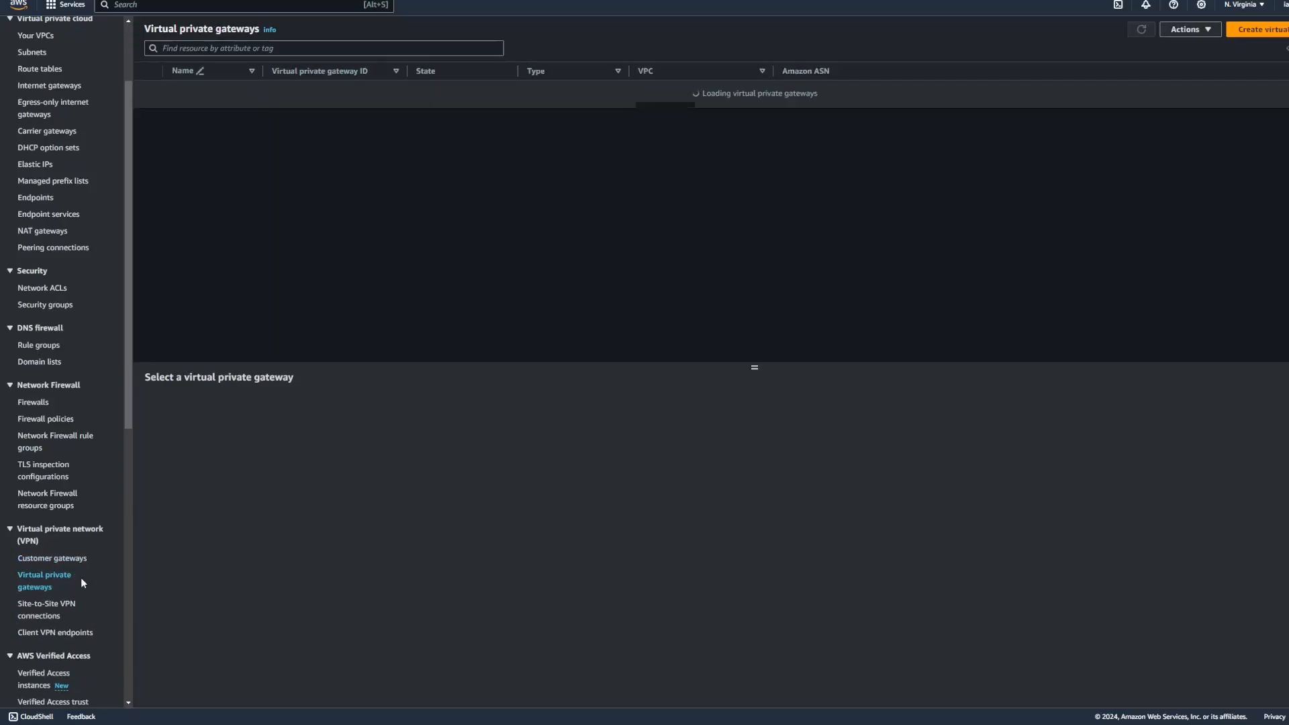
{"action": "left_click", "coordinate": [1284, 30]}
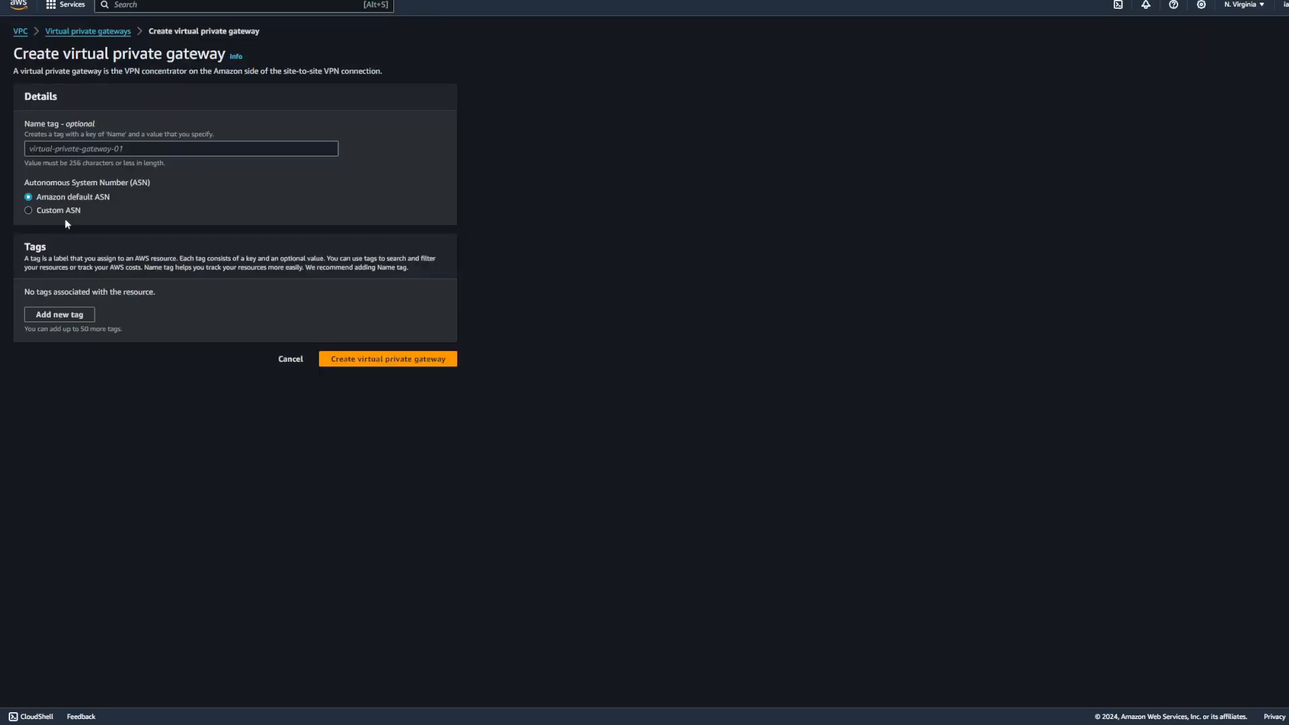
{"action": "left_click", "coordinate": [195, 149]}
{"action": "type", "text": "AWS-"}
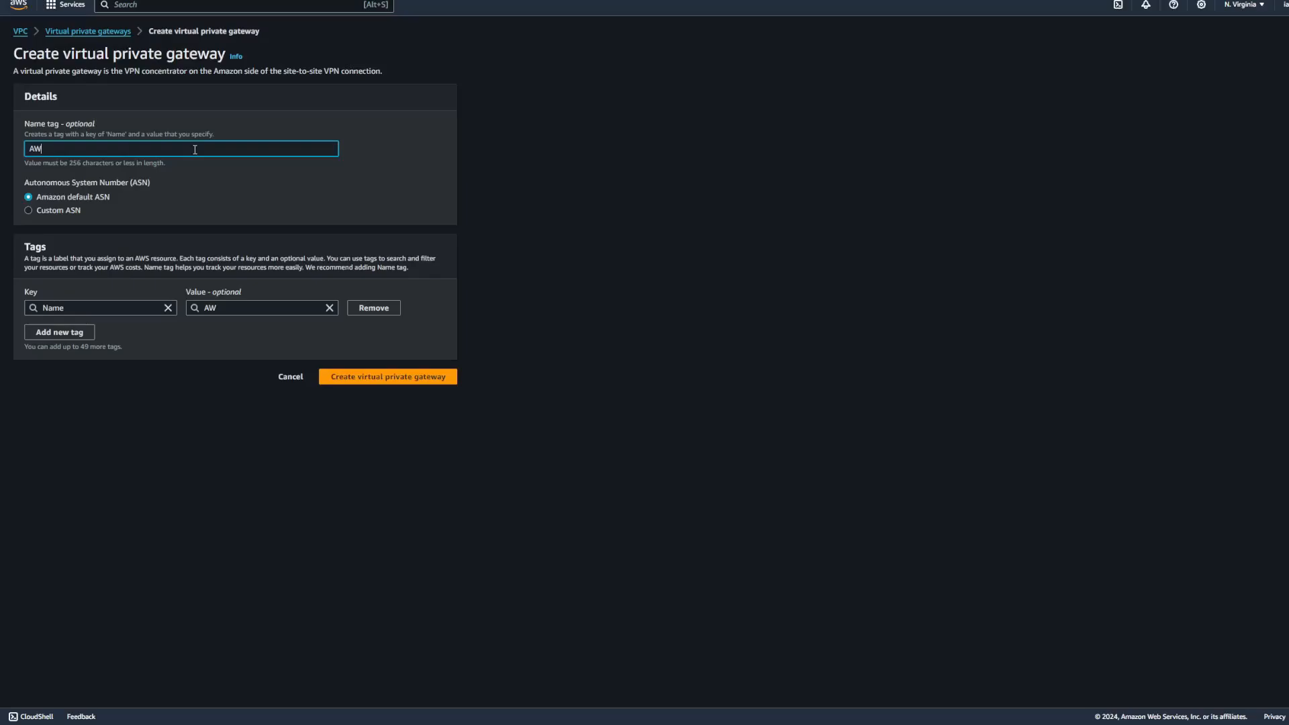
{"action": "type", "text": "VPG"}
{"action": "key", "text": "BackSpace"}
{"action": "type", "text": "PG"}
{"action": "left_click", "coordinate": [380, 381]}
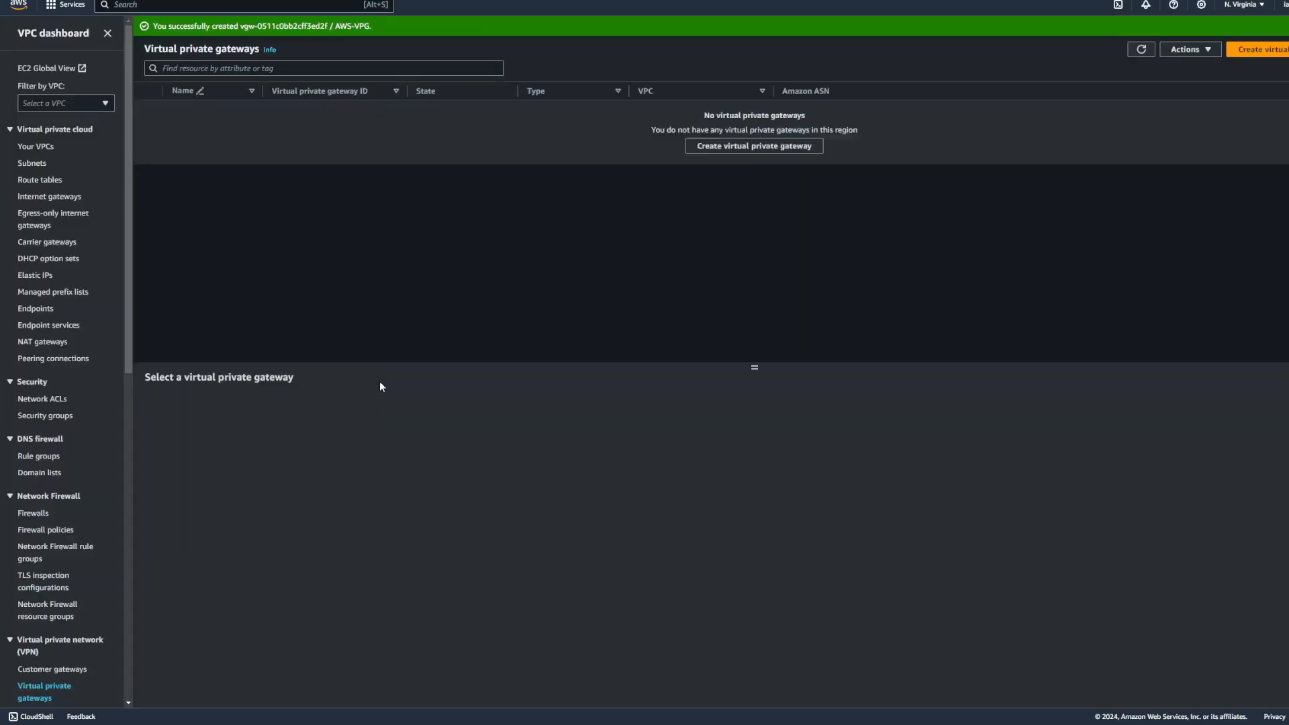
Step: Refresh the virtual private gateway list and attach AWS-VPG to AWS-VPC
{"action": "left_click", "coordinate": [1141, 49]}
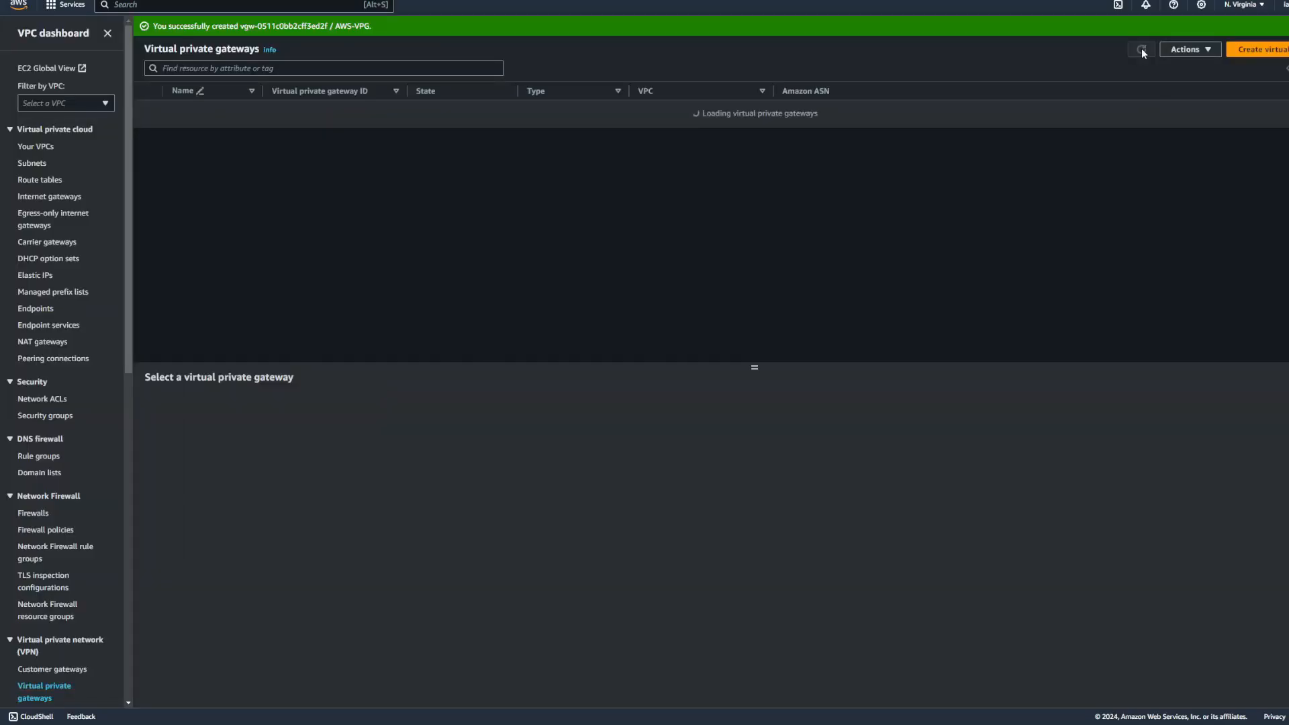
{"action": "left_click", "coordinate": [1141, 49]}
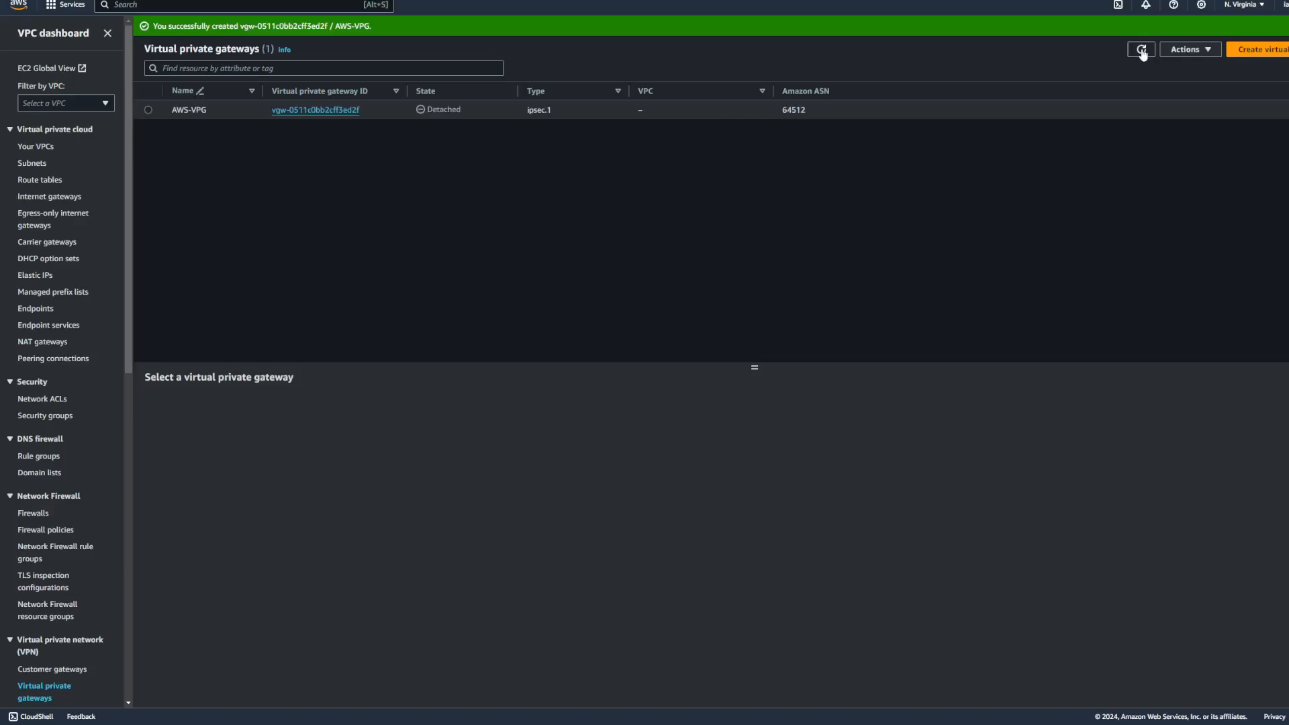
{"action": "left_click", "coordinate": [1141, 49]}
{"action": "left_click", "coordinate": [189, 111]}
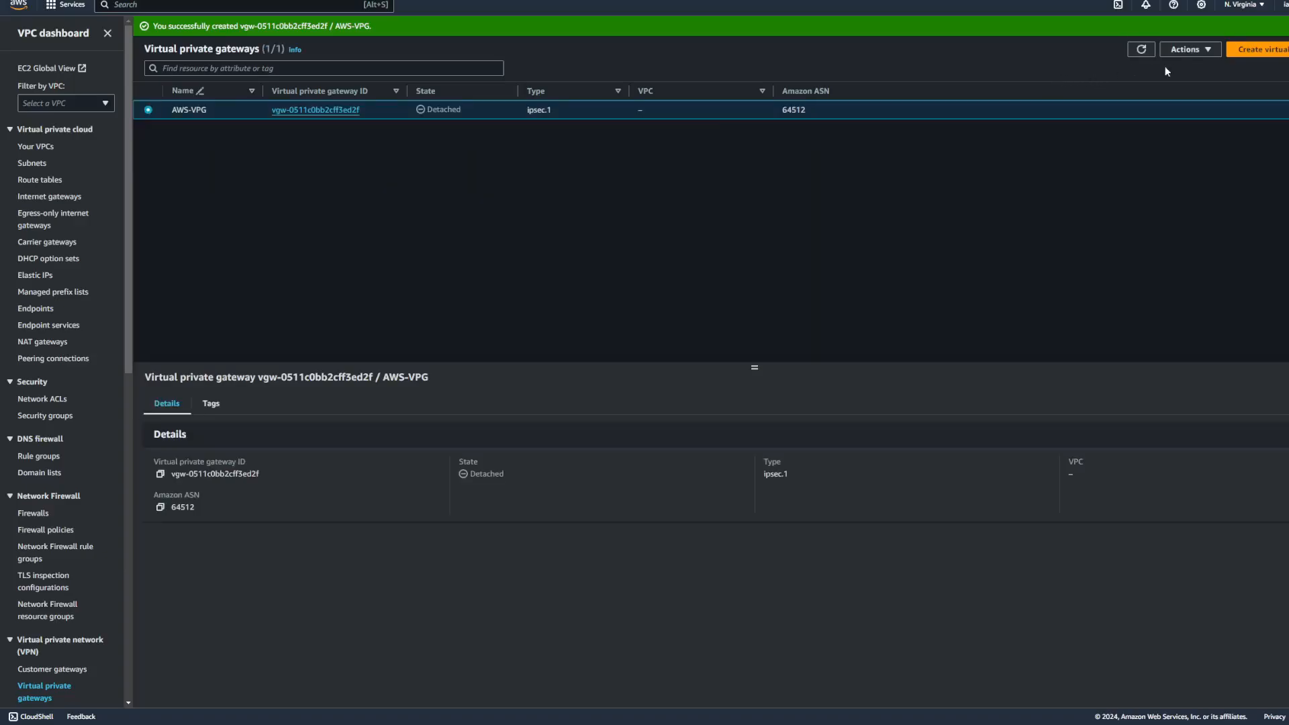
{"action": "left_click", "coordinate": [1188, 49]}
{"action": "left_click", "coordinate": [1216, 68]}
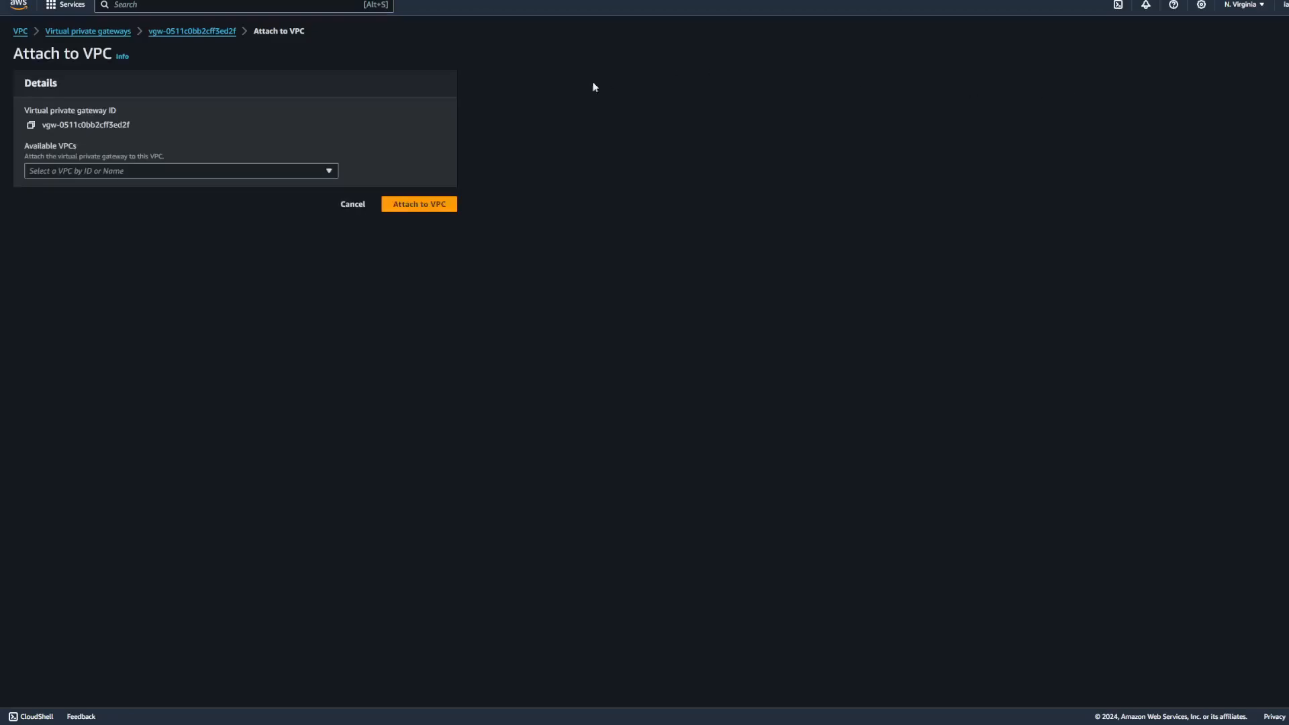
{"action": "left_click", "coordinate": [202, 171]}
{"action": "left_click", "coordinate": [187, 218]}
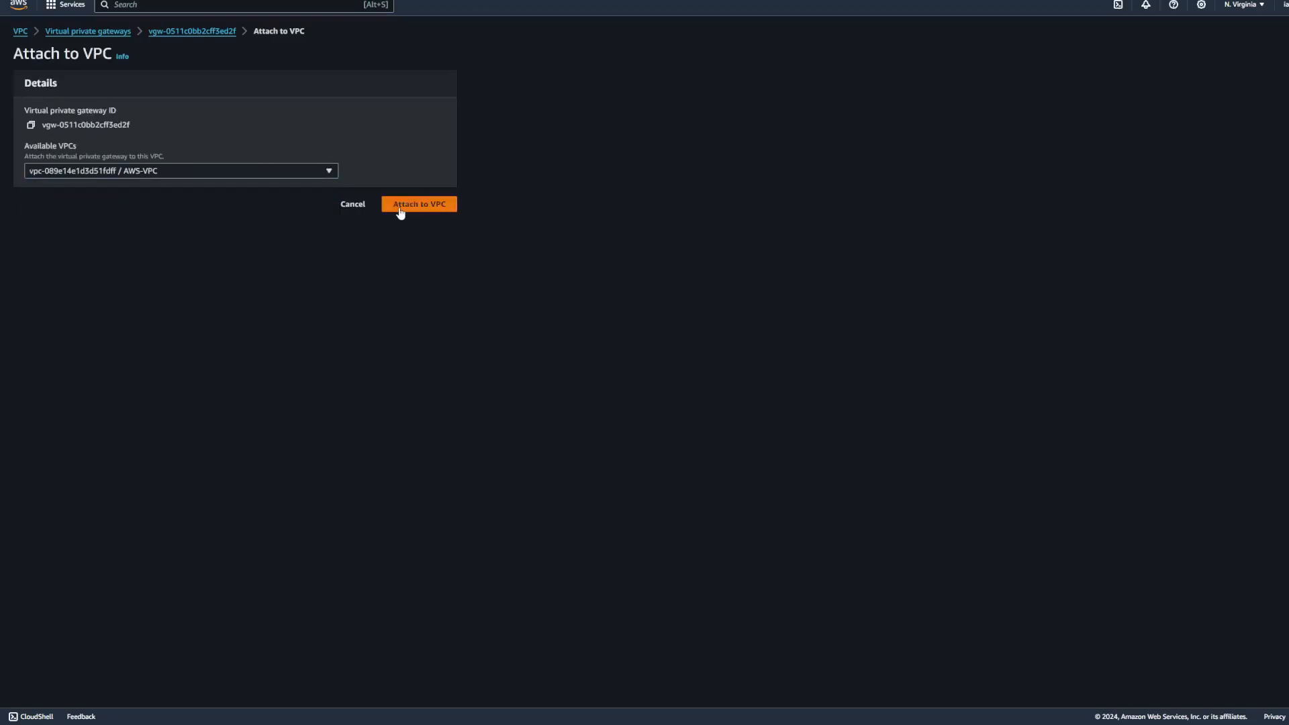
{"action": "left_click", "coordinate": [403, 205]}
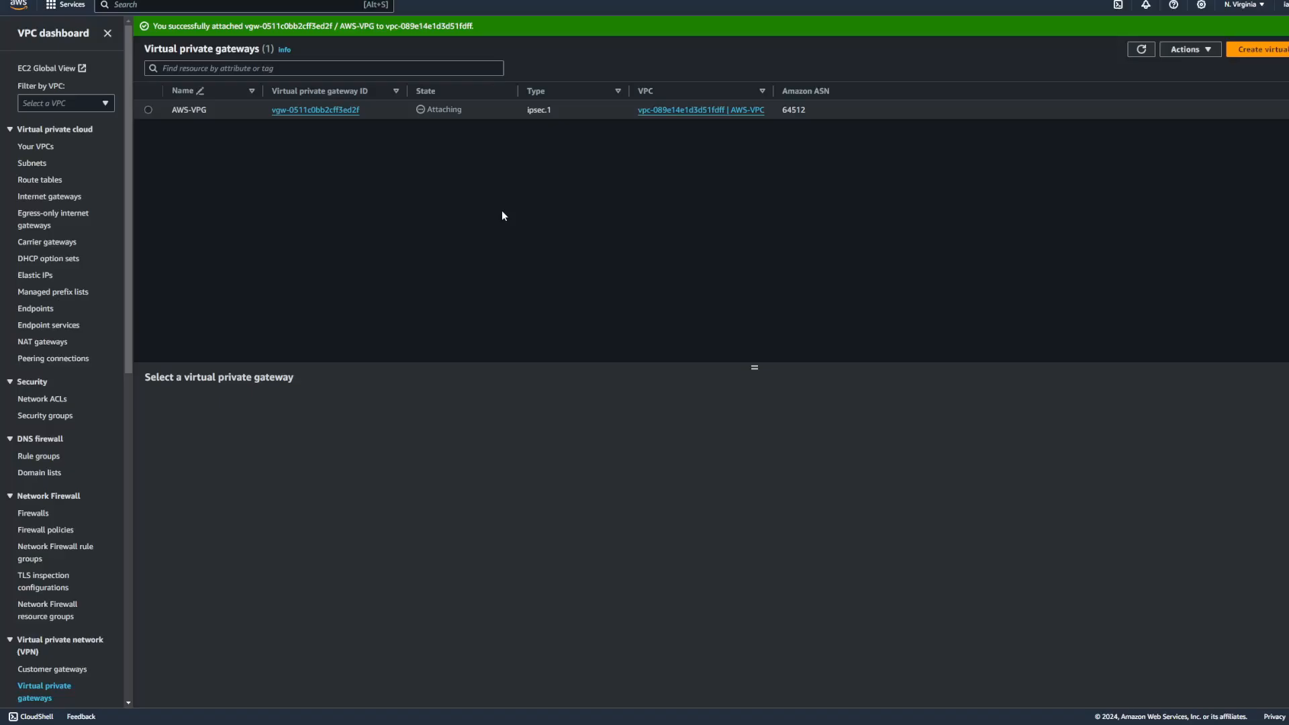
Step: Name the AWS-VPC route table Public-RT
{"action": "scroll", "coordinate": [57, 450], "scroll_direction": "down", "scroll_amount": 3}
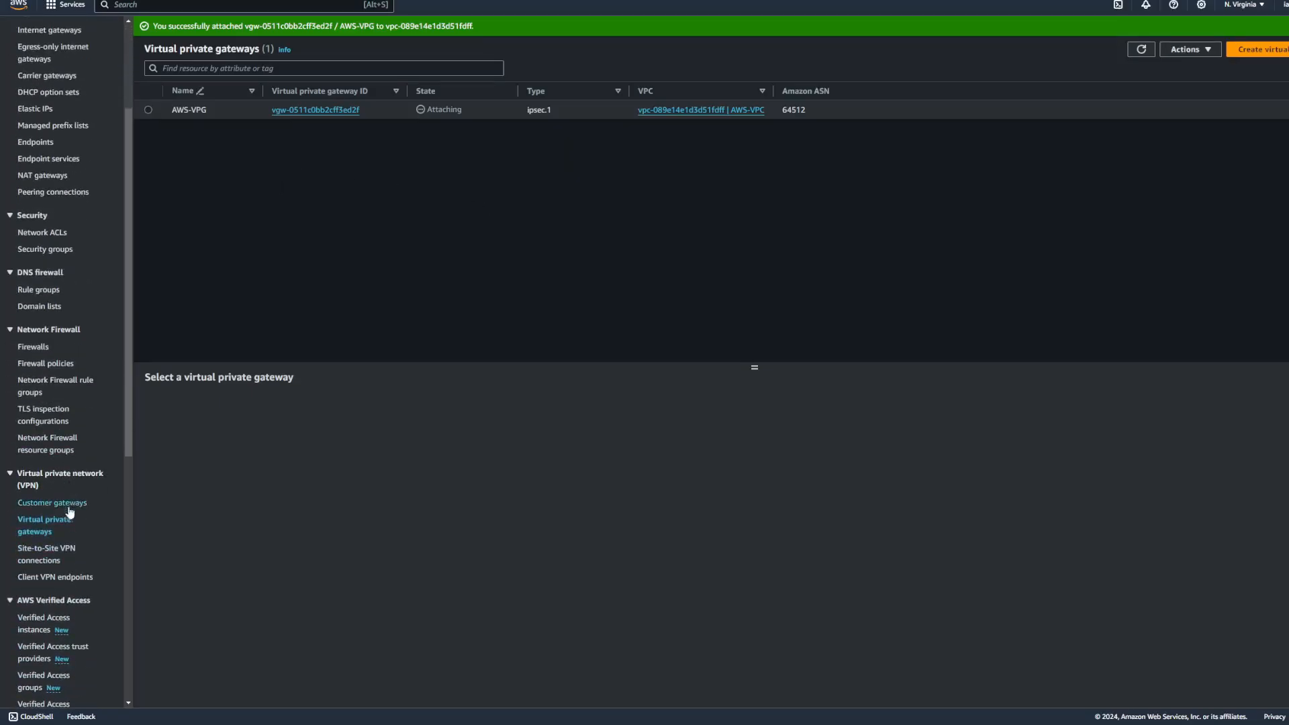
{"action": "left_click", "coordinate": [47, 554]}
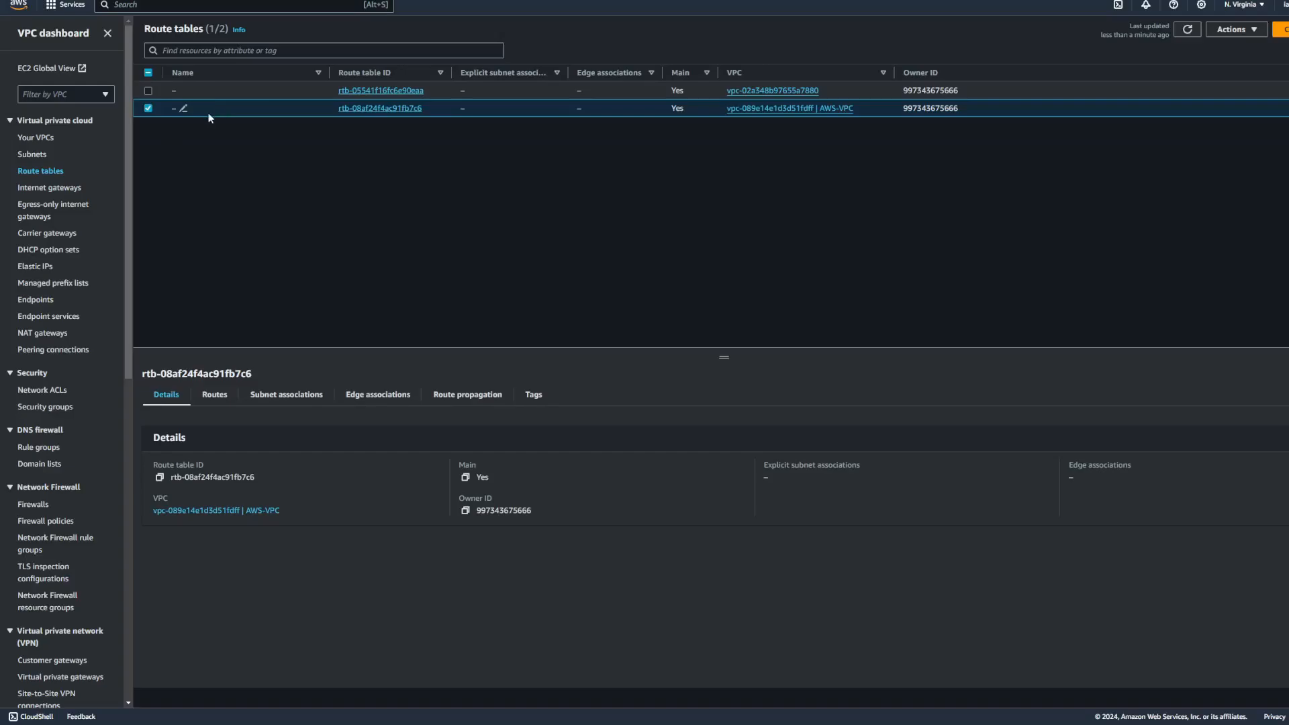
{"action": "left_click", "coordinate": [183, 109]}
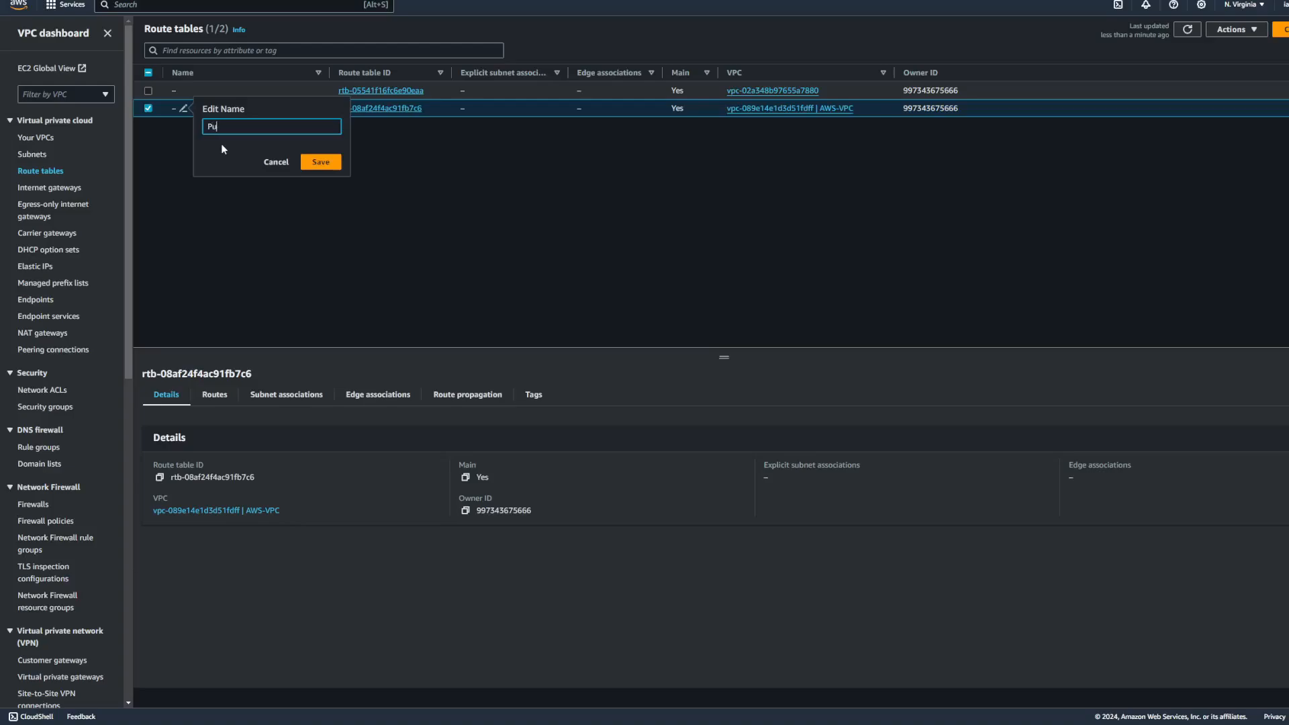
{"action": "type", "text": "Public-RT"}
{"action": "left_click", "coordinate": [320, 162]}
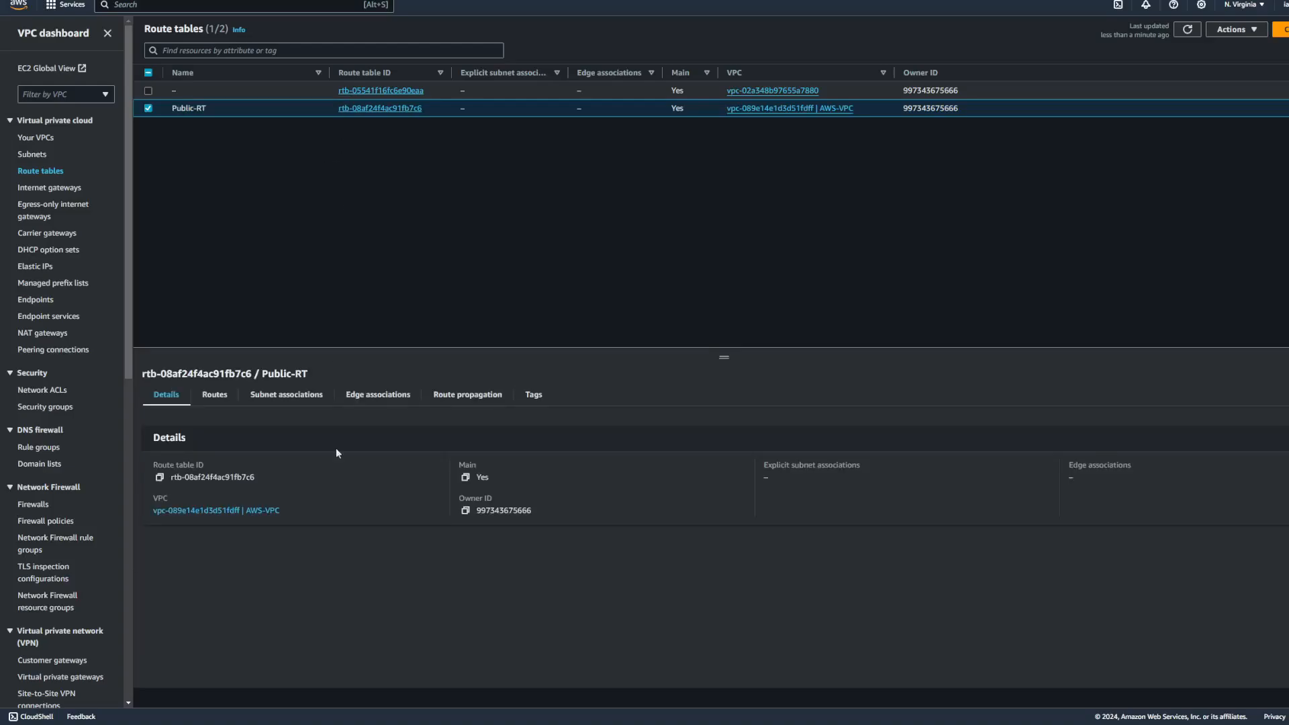
Step: Add a route to Public-RT for destination 0.0.0.0/0 targeting the AWS-IGW internet gateway, and save it
{"action": "left_click", "coordinate": [216, 396]}
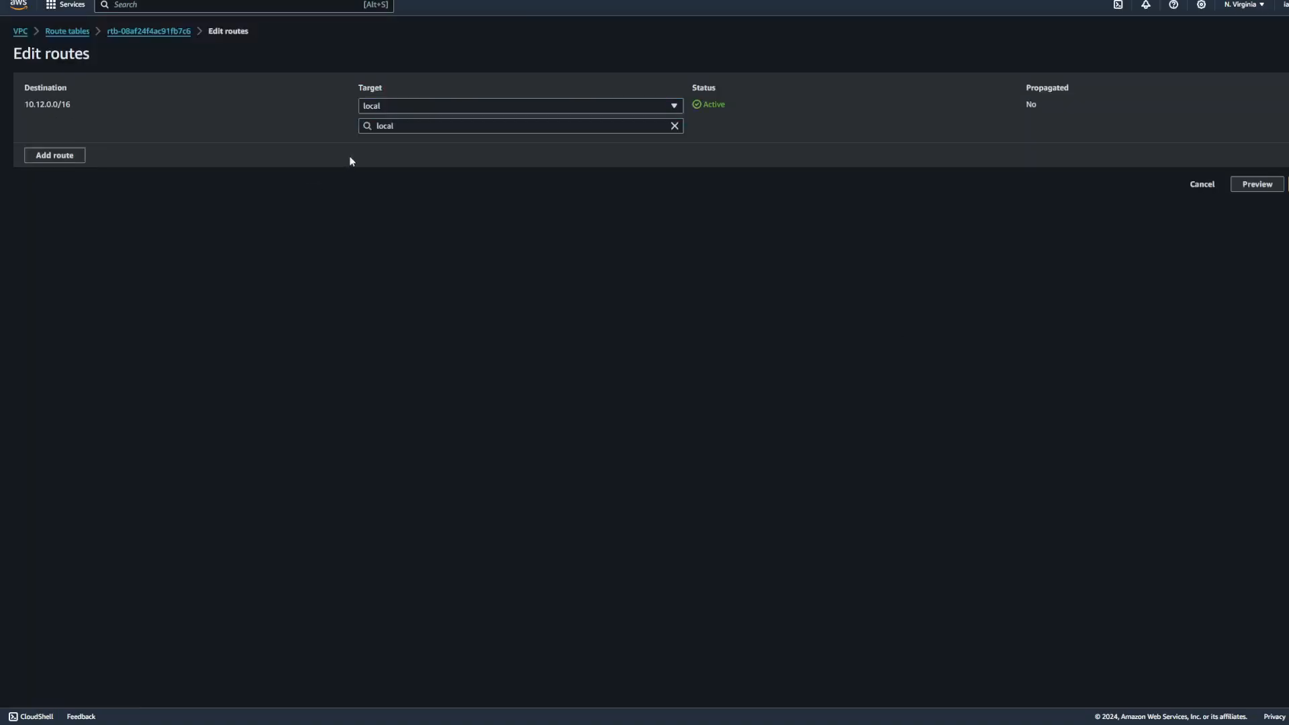
{"action": "left_click", "coordinate": [67, 154]}
{"action": "left_click", "coordinate": [83, 147]}
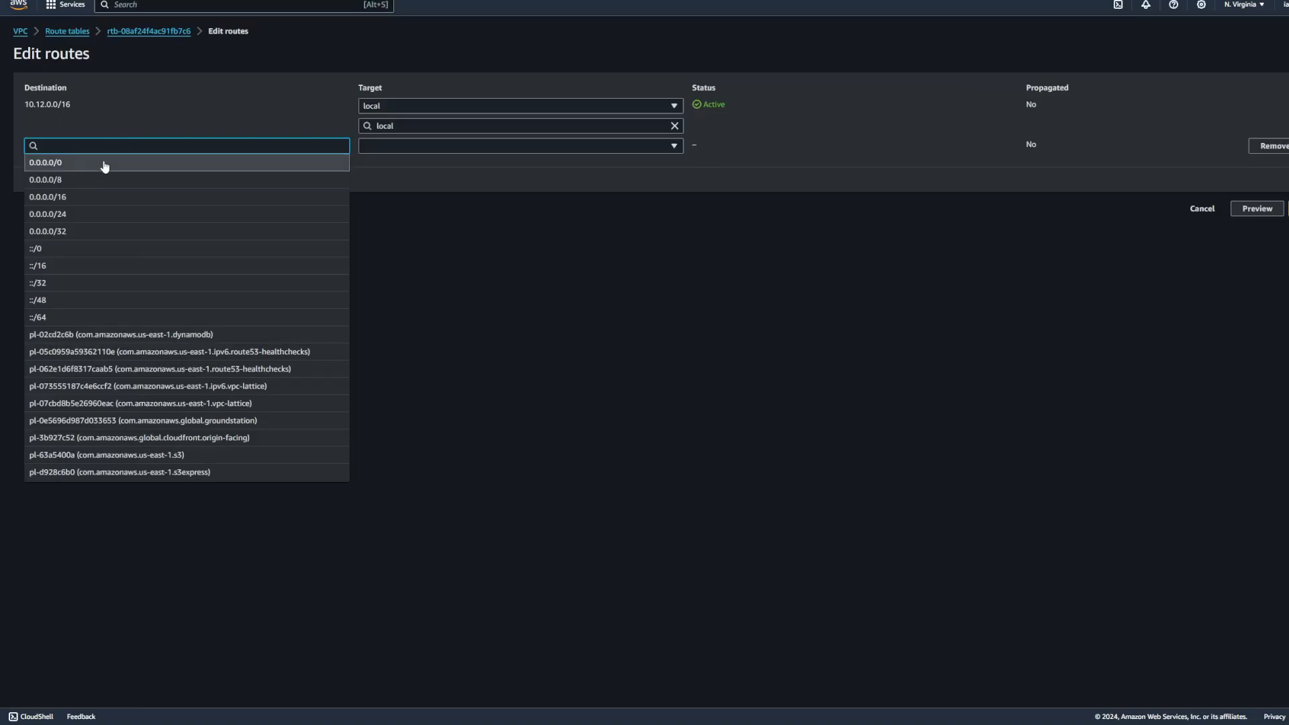
{"action": "left_click", "coordinate": [105, 164]}
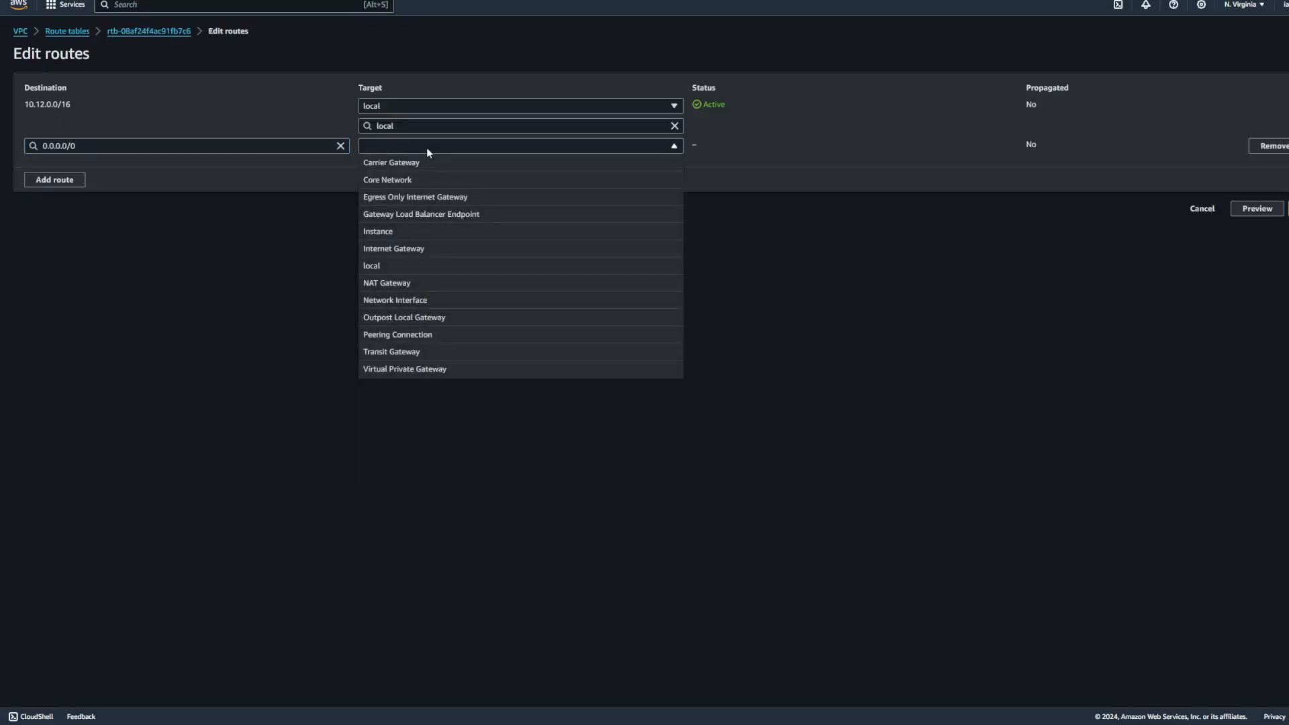
{"action": "left_click", "coordinate": [406, 249]}
{"action": "left_click", "coordinate": [461, 168]}
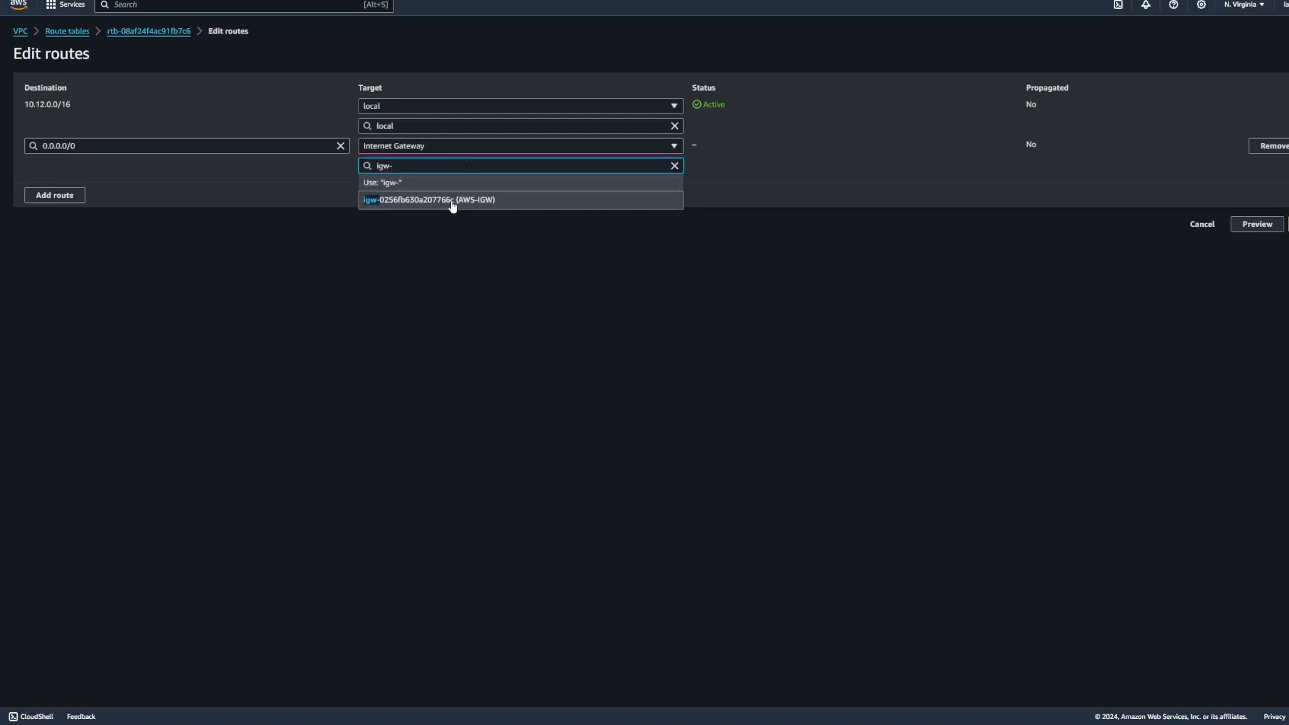
{"action": "left_click", "coordinate": [531, 200]}
{"action": "left_click", "coordinate": [1287, 224]}
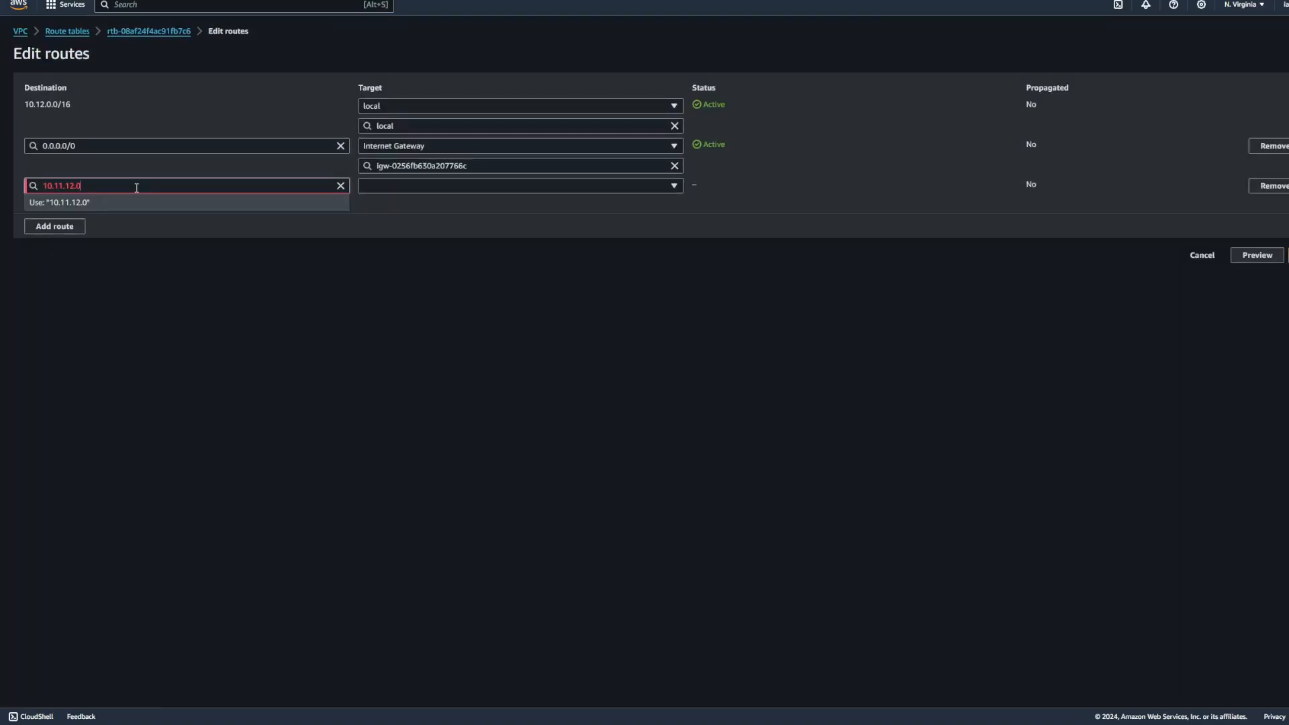
Step: Add a Public-RT route for destination 10.11.12.0/24 targeting the AWS-VPG virtual private gateway, and save it
{"action": "type", "text": "/24"}
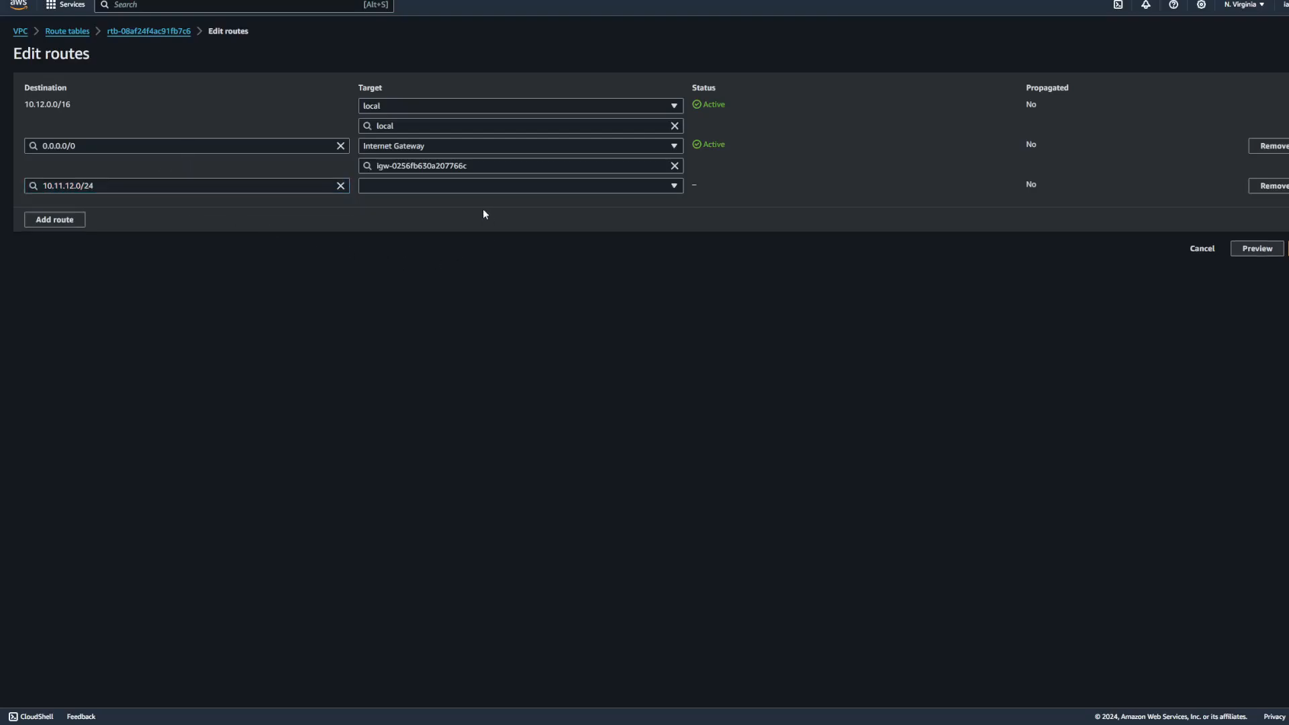
{"action": "left_click", "coordinate": [493, 185]}
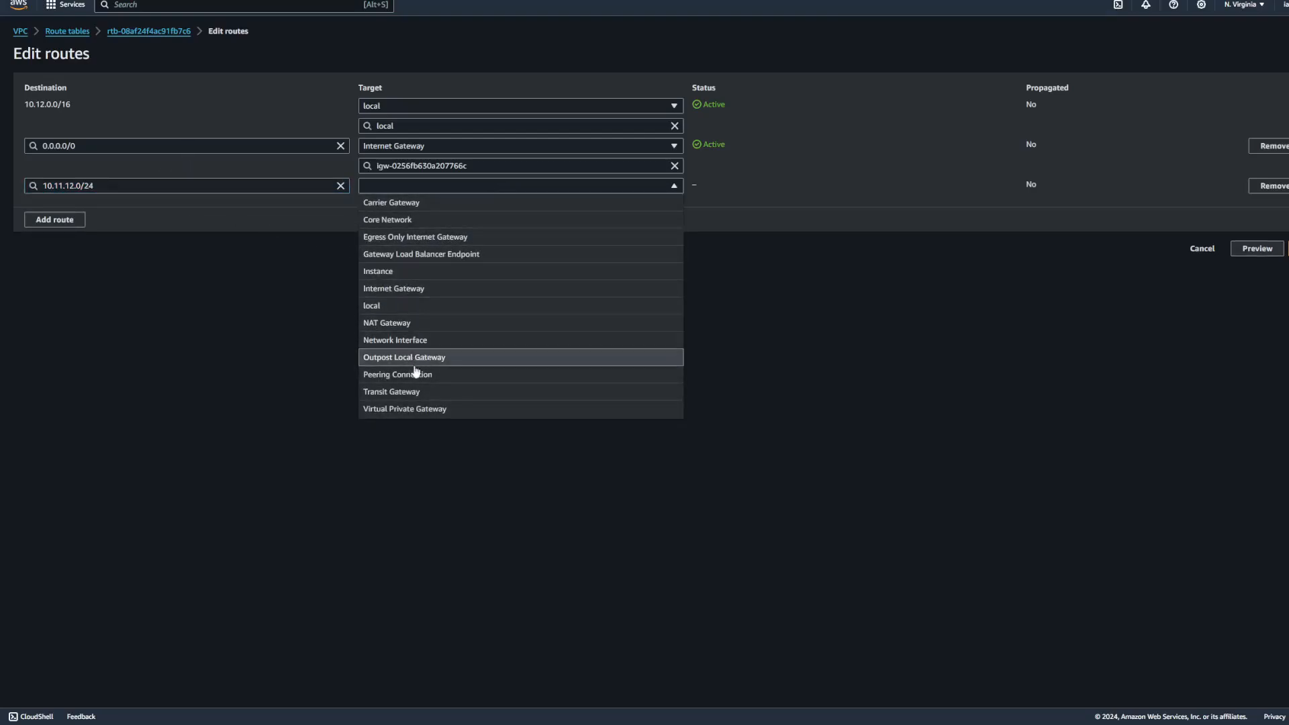
{"action": "left_click", "coordinate": [402, 409]}
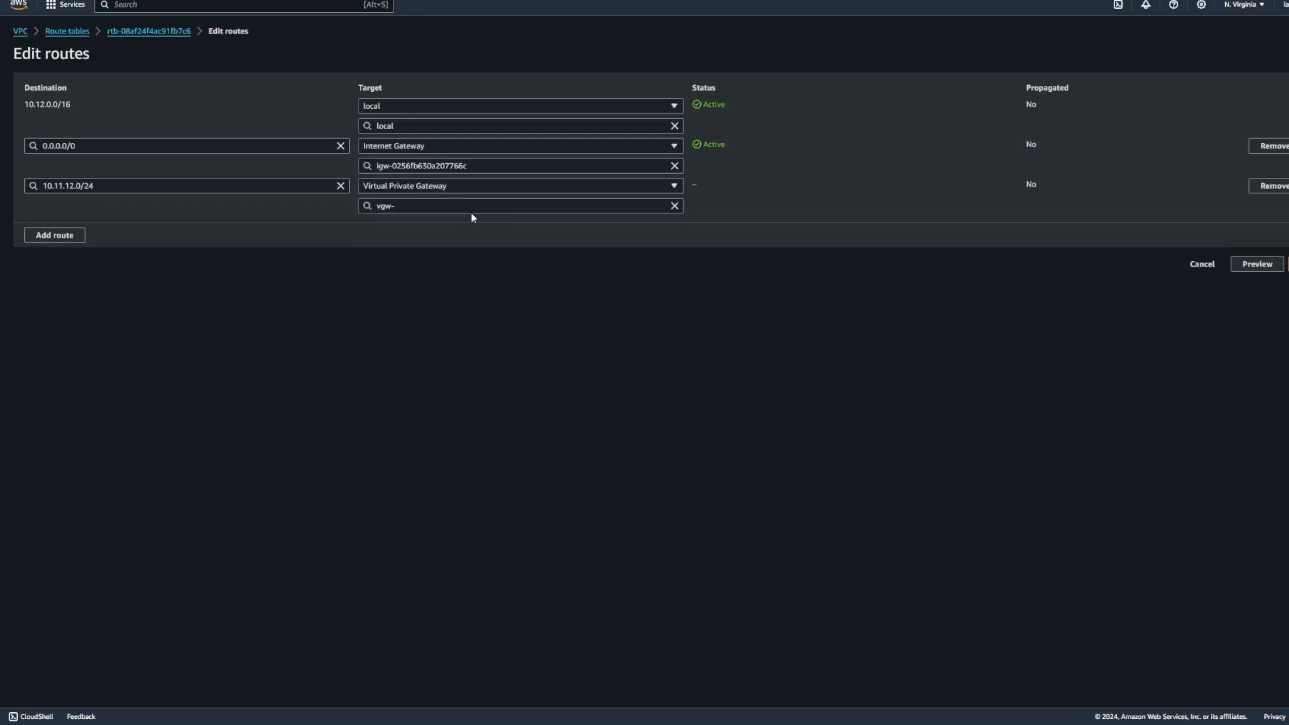
{"action": "left_click", "coordinate": [471, 209]}
{"action": "left_click", "coordinate": [509, 233]}
{"action": "left_click", "coordinate": [1287, 265]}
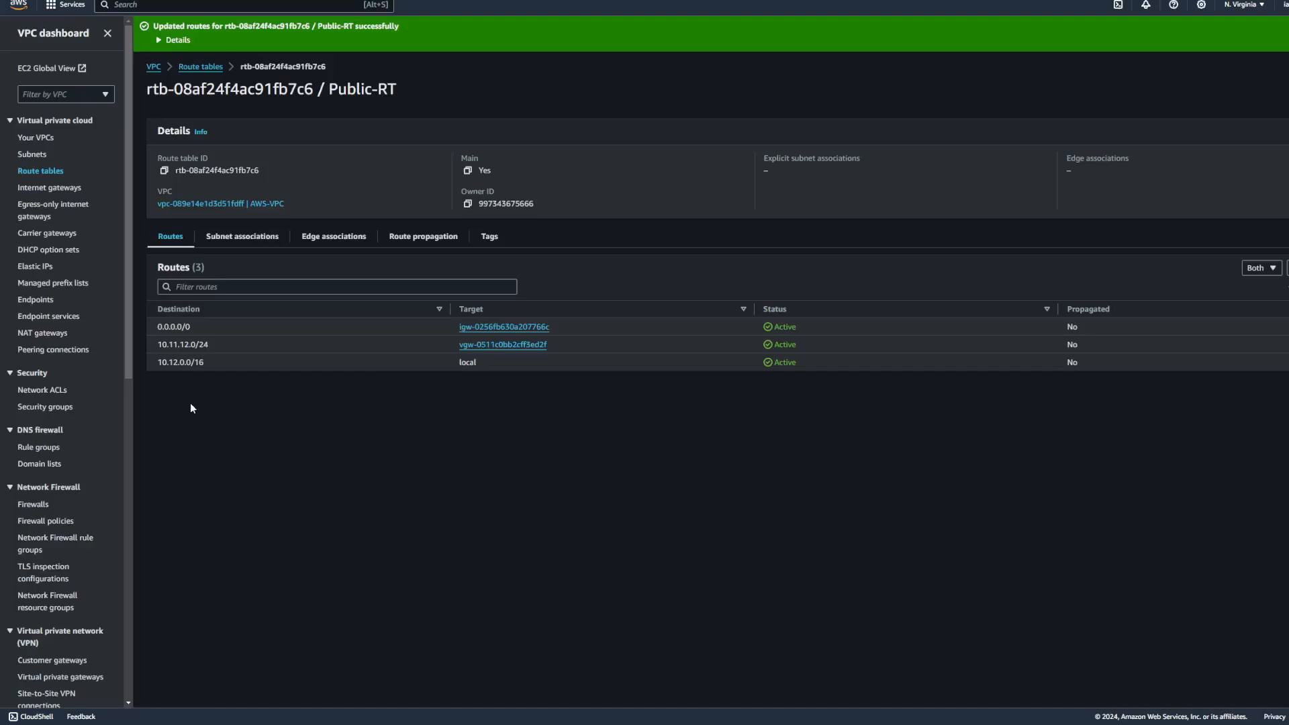
Step: Start a new site-to-site VPN connection and give it the name tag AWS-OnPrem-VPN
{"action": "scroll", "coordinate": [96, 396], "scroll_direction": "down", "scroll_amount": 9}
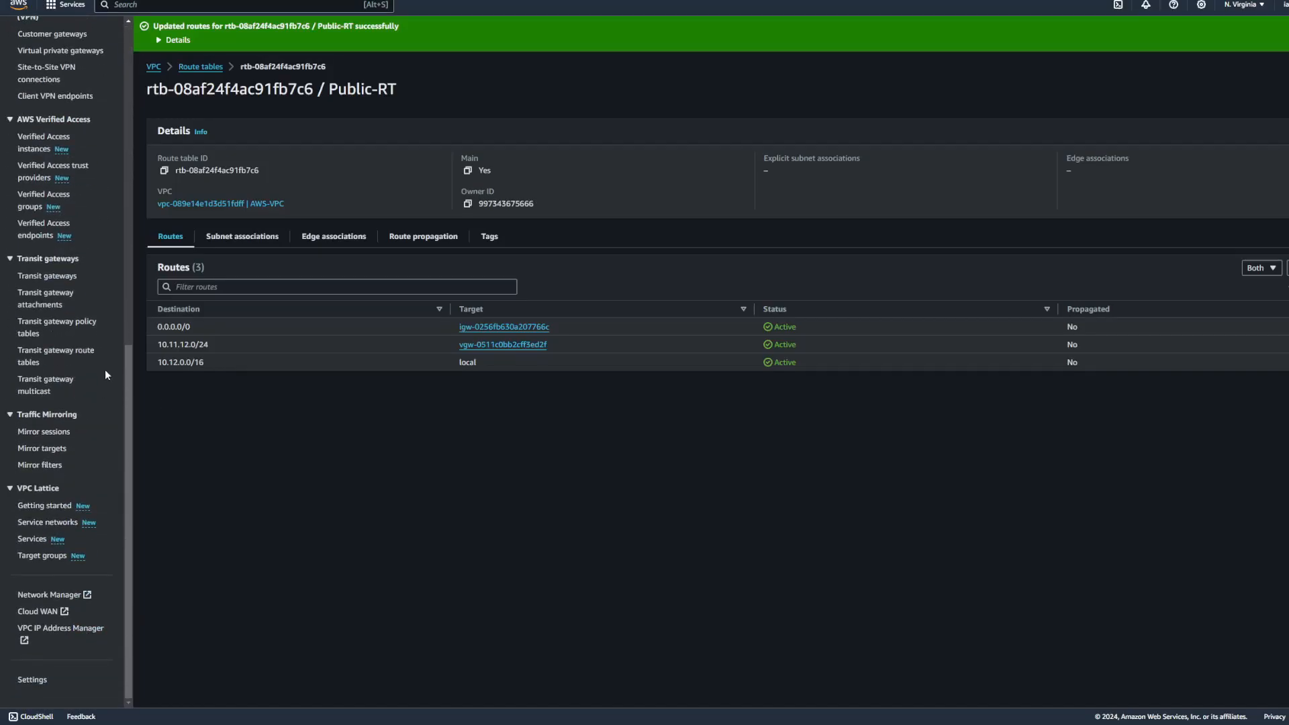
{"action": "scroll", "coordinate": [104, 369], "scroll_direction": "up", "scroll_amount": 3}
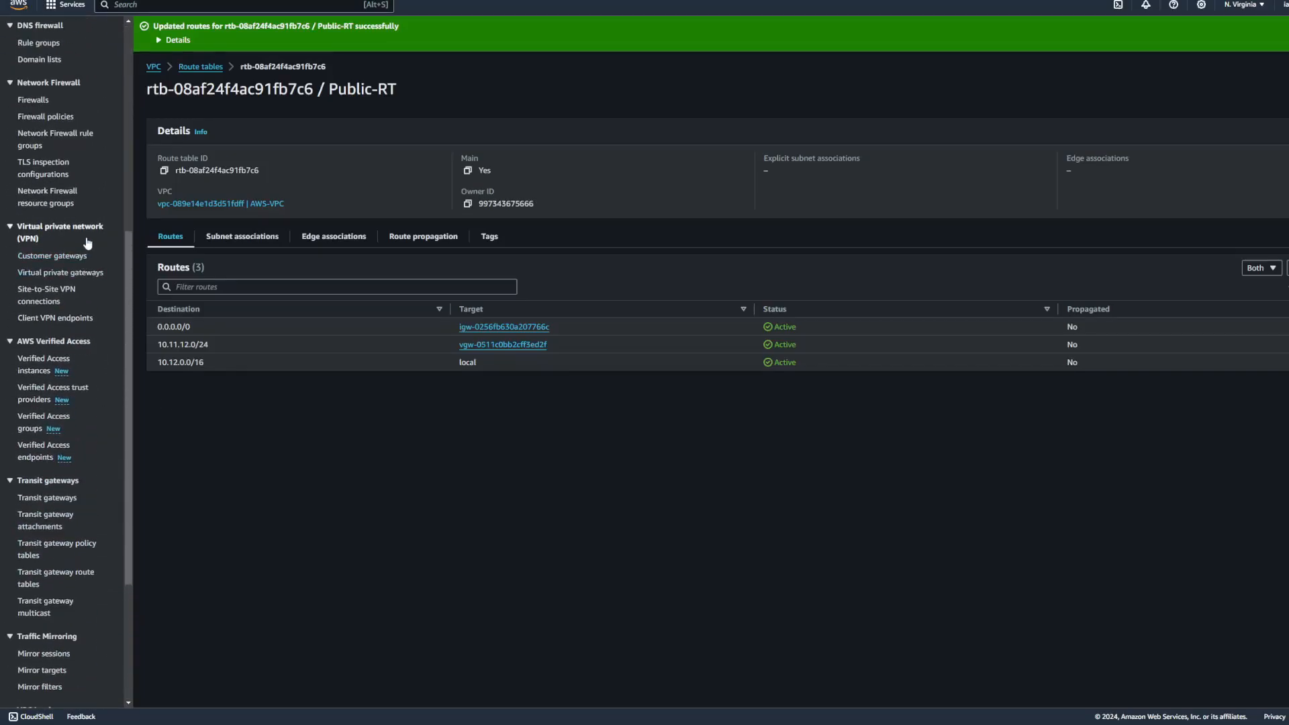
{"action": "left_click", "coordinate": [56, 292]}
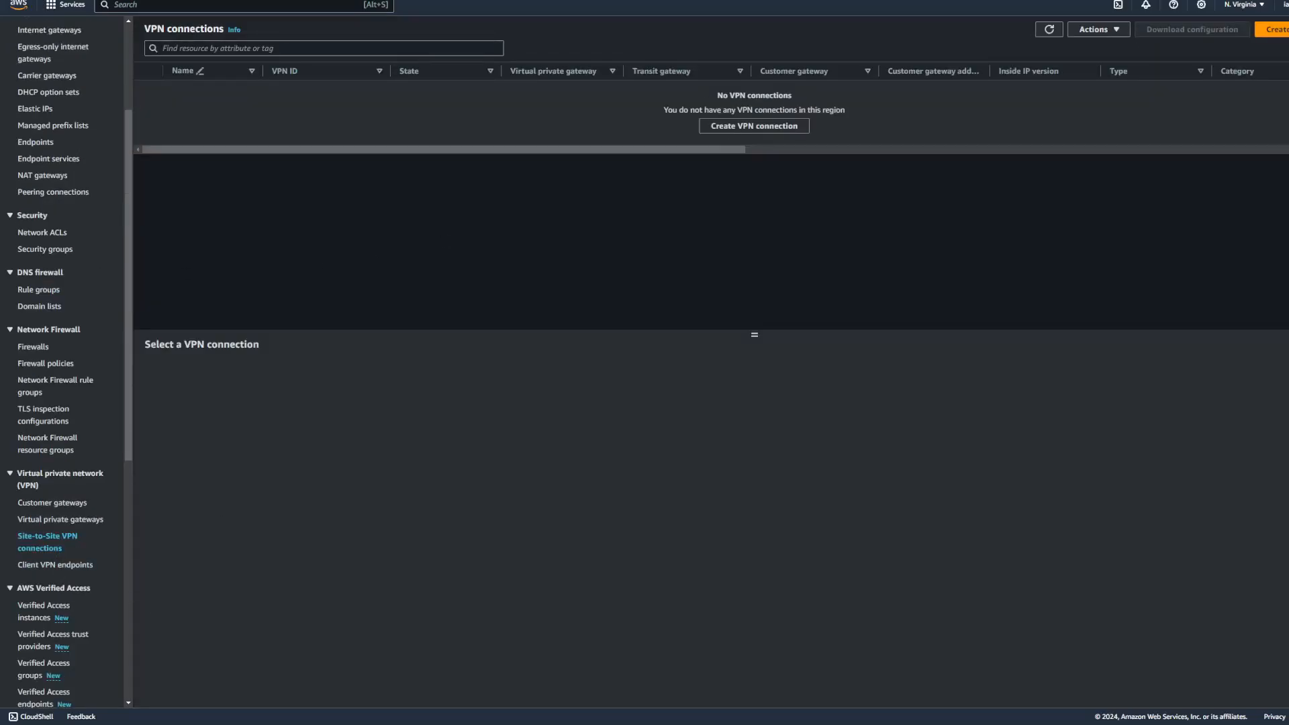
{"action": "left_click", "coordinate": [1274, 29]}
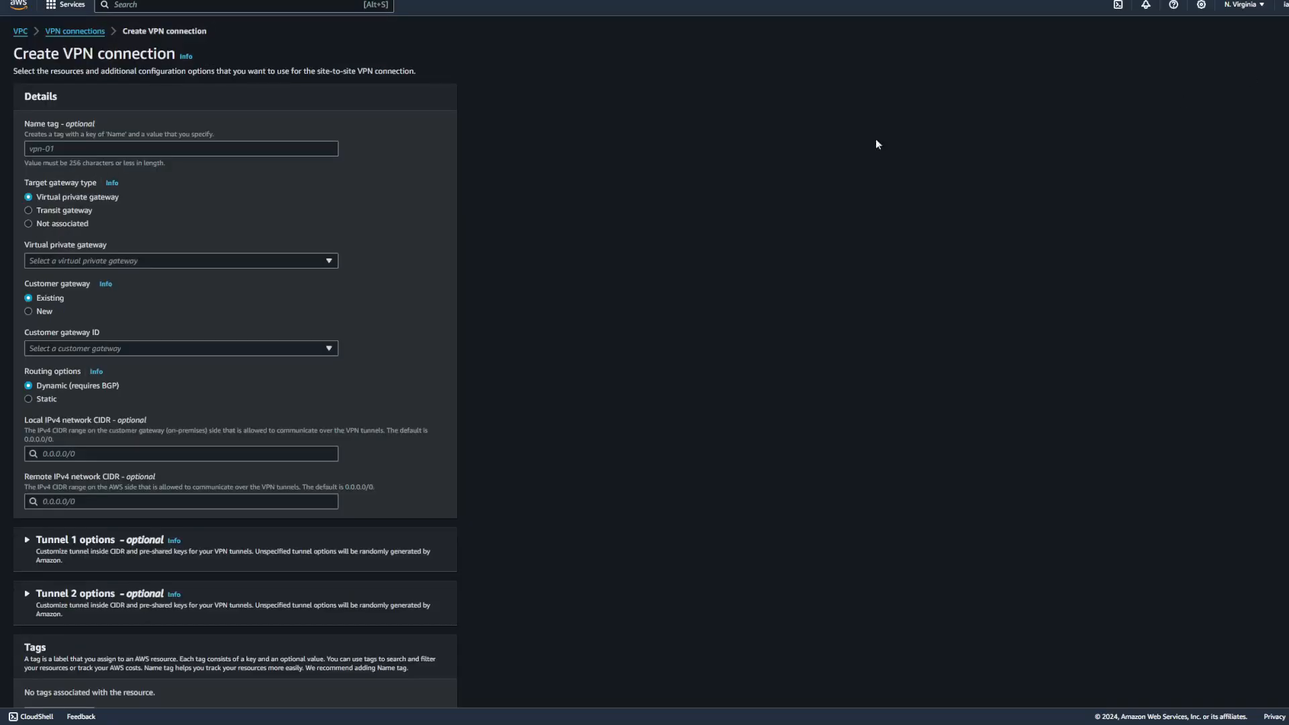
{"action": "left_click", "coordinate": [116, 149]}
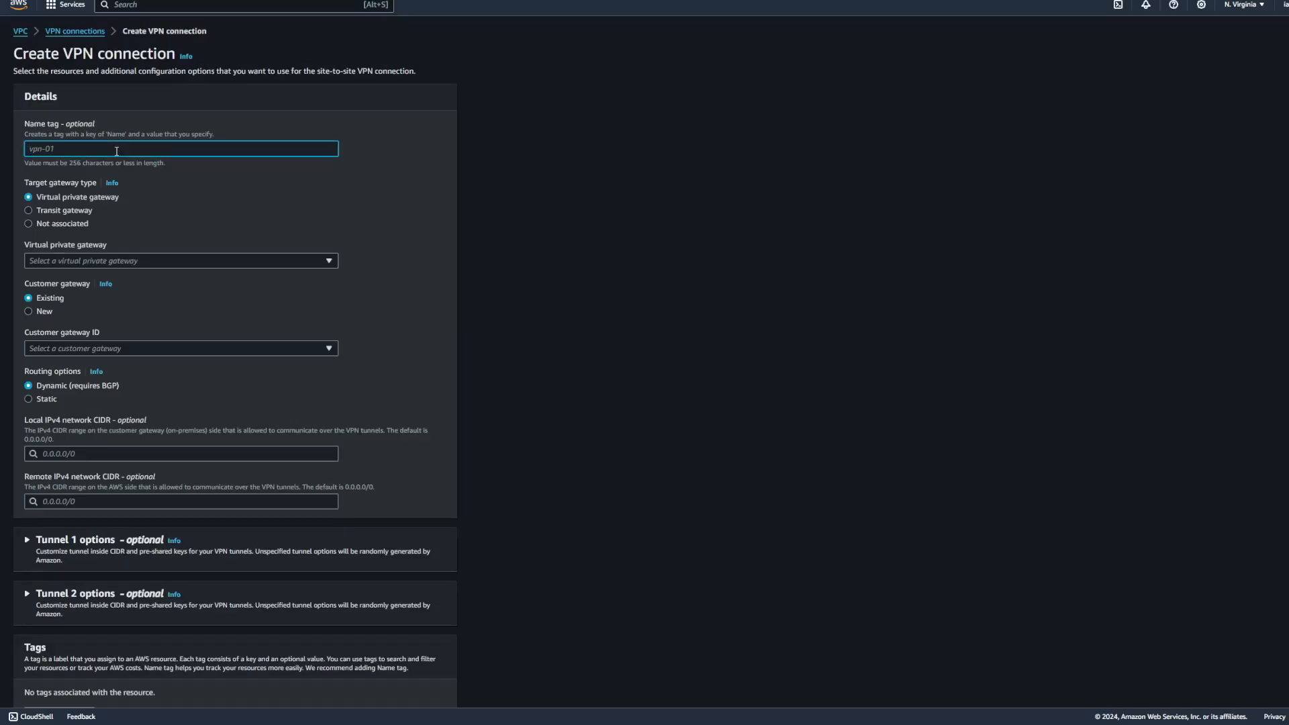
{"action": "type", "text": "AWS-"}
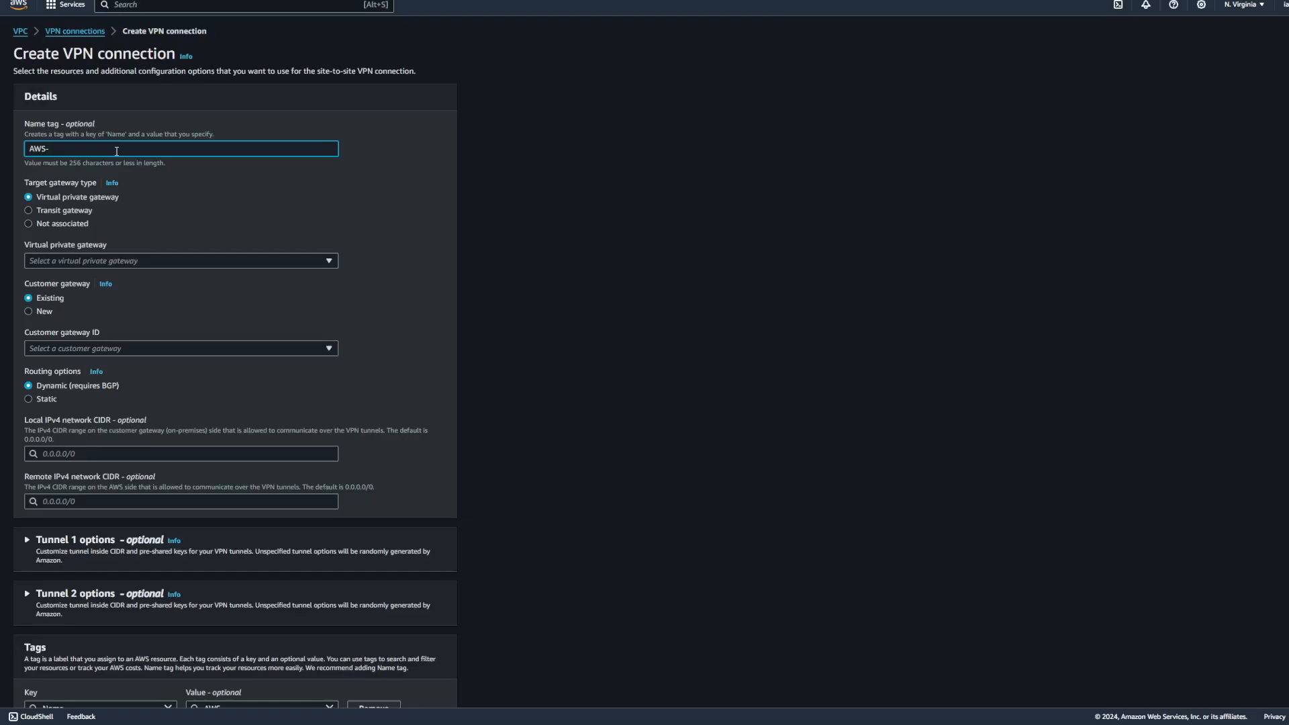
{"action": "type", "text": "OnPrem-V"}
{"action": "key", "text": "BackSpace"}
{"action": "type", "text": "VPN"}
{"action": "key", "text": "BackSpace"}
{"action": "type", "text": "N"}
Step: Assign AWS-VPG as the VPN connection's virtual private gateway and OnPrem-CGW as its existing customer gateway
{"action": "left_click", "coordinate": [139, 261]}
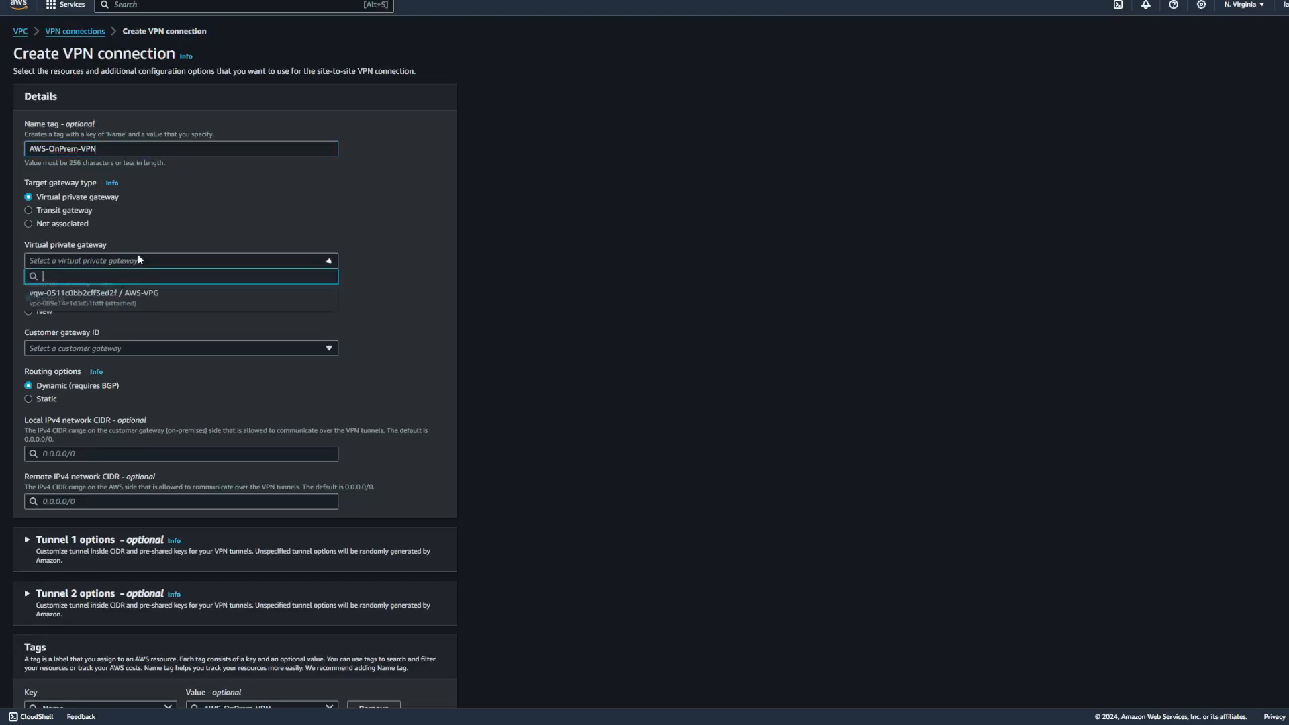
{"action": "left_click", "coordinate": [184, 297]}
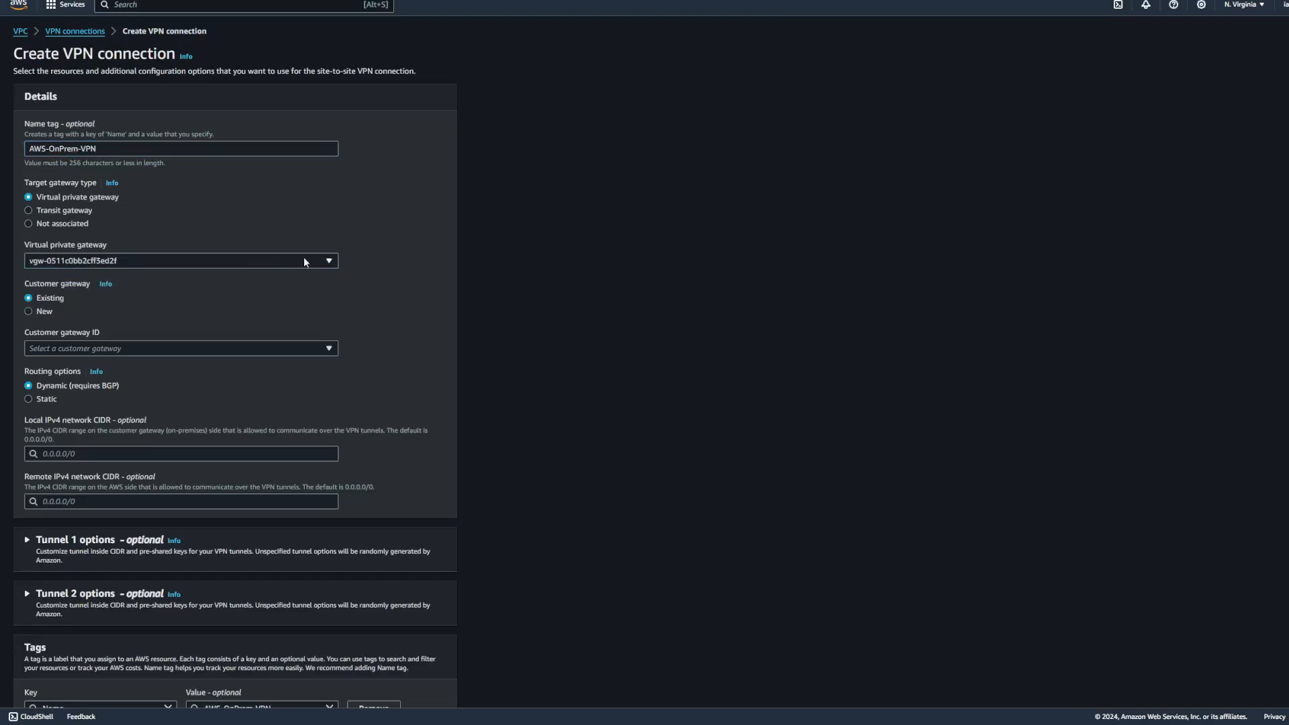
{"action": "scroll", "coordinate": [231, 236], "scroll_direction": "down", "scroll_amount": 2}
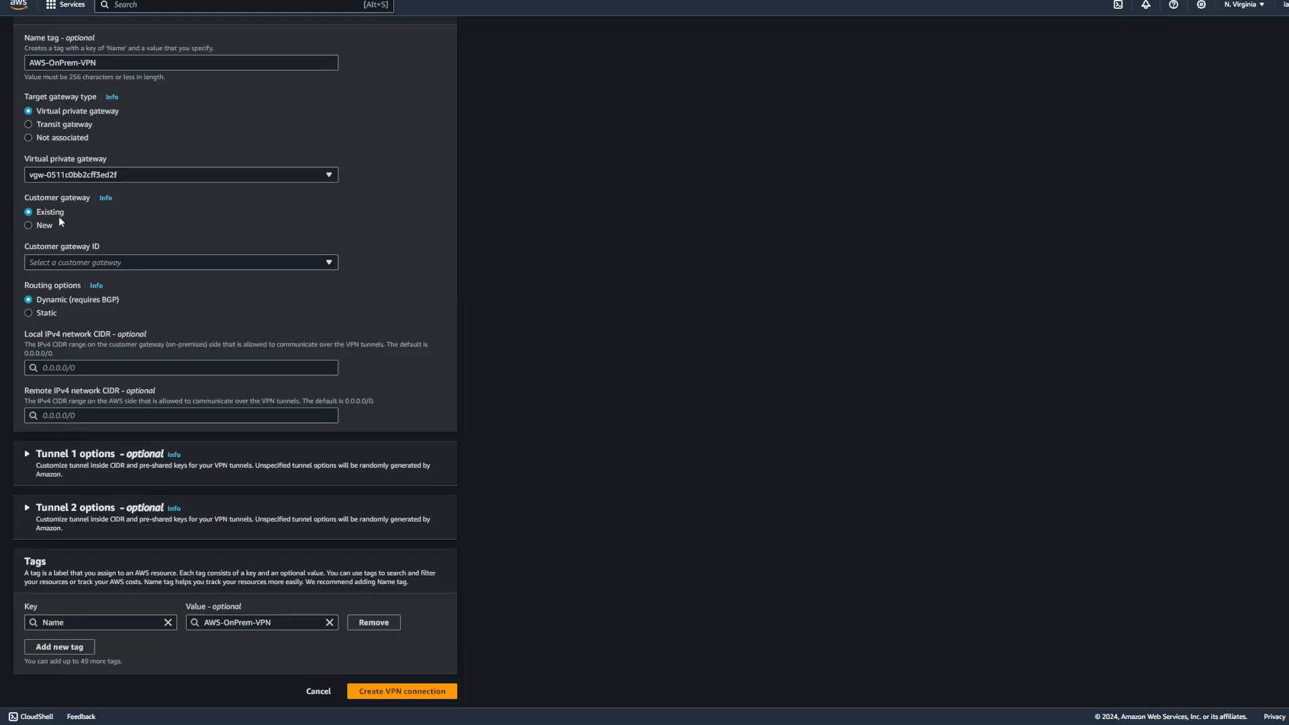
{"action": "left_click", "coordinate": [159, 261]}
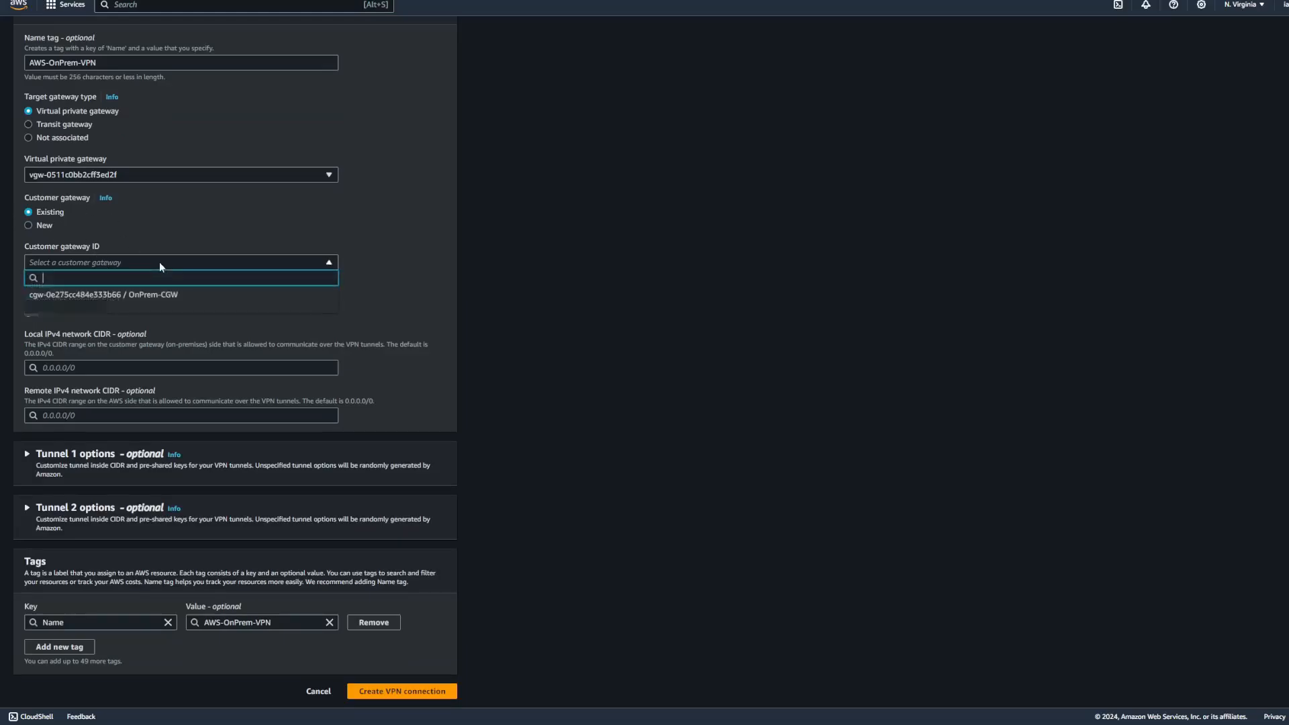
{"action": "left_click", "coordinate": [202, 297]}
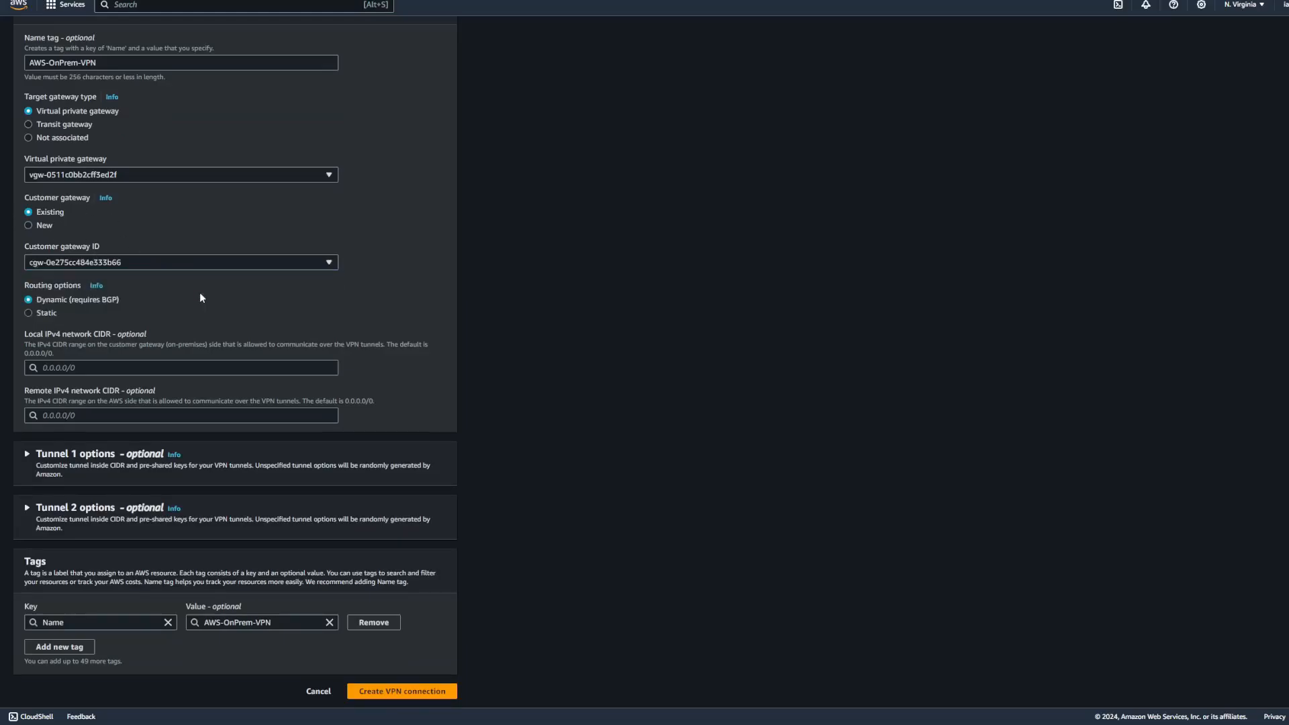
Step: Set the VPN connection's routing to static and enter 10.11.12.0/24 as its static IP prefix
{"action": "left_click", "coordinate": [43, 312]}
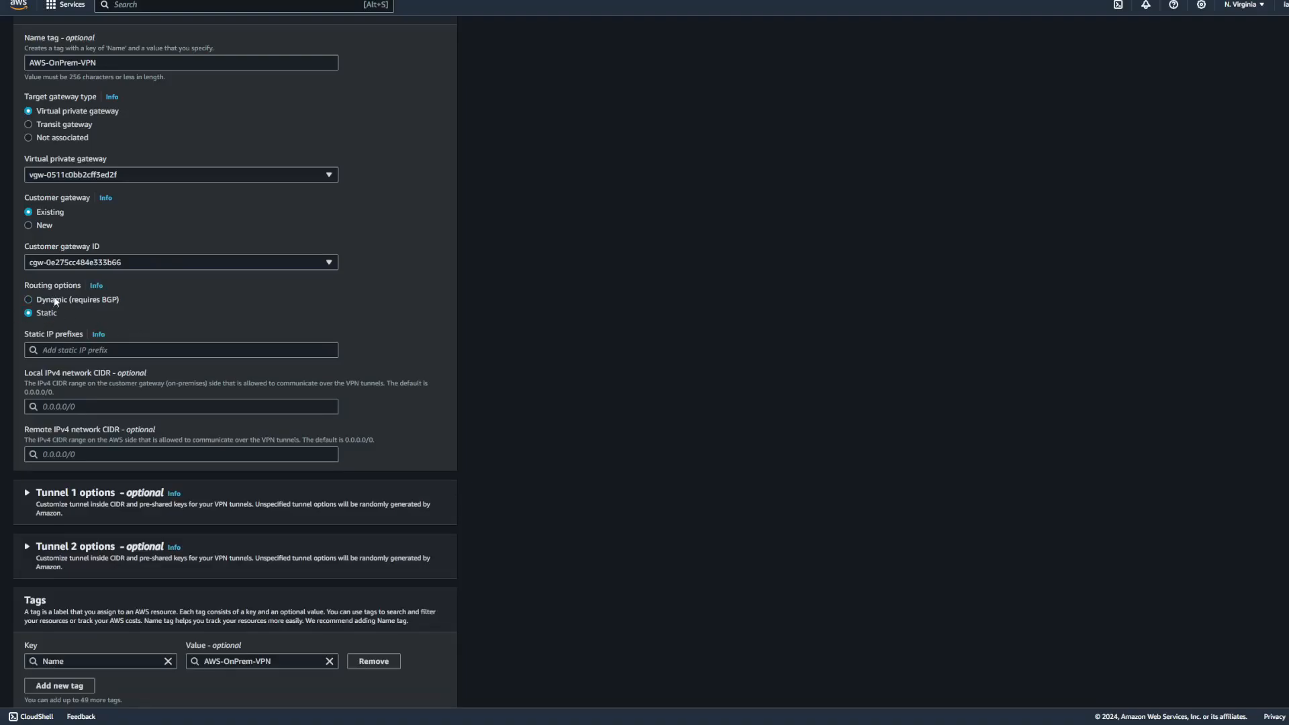
{"action": "scroll", "coordinate": [70, 329], "scroll_direction": "down", "scroll_amount": 1}
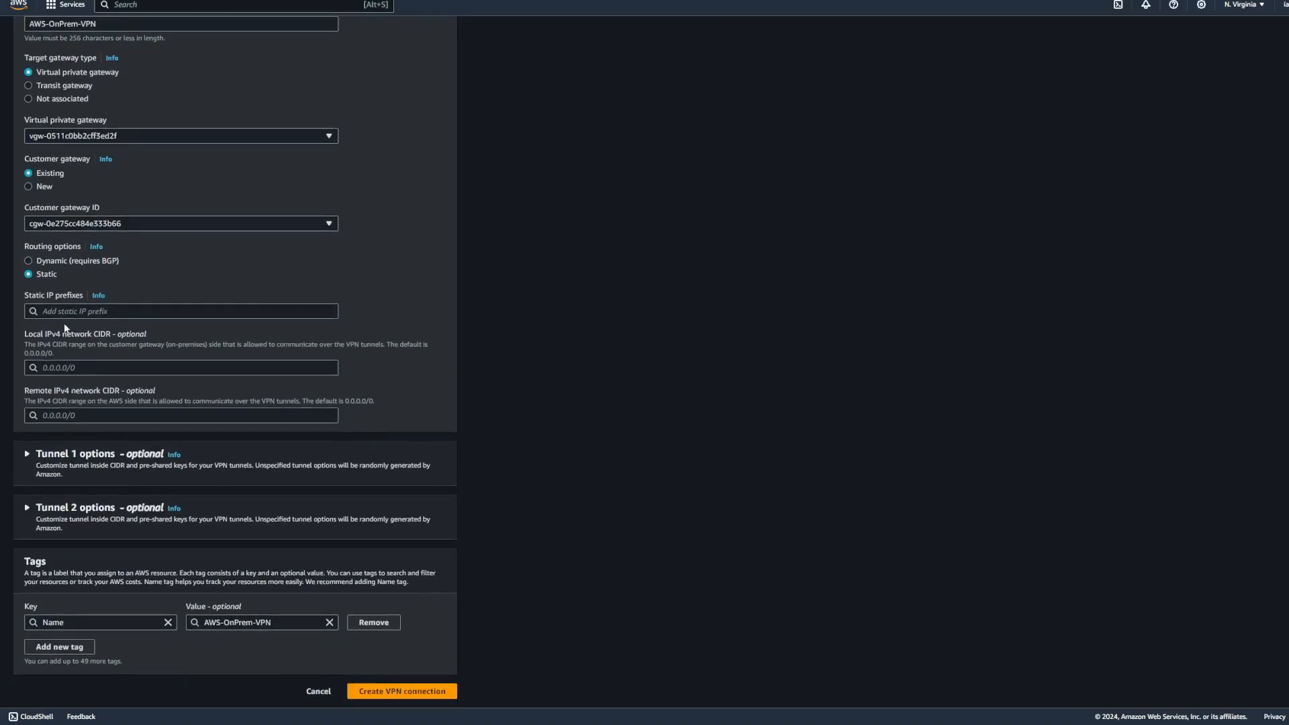
{"action": "left_click", "coordinate": [98, 313]}
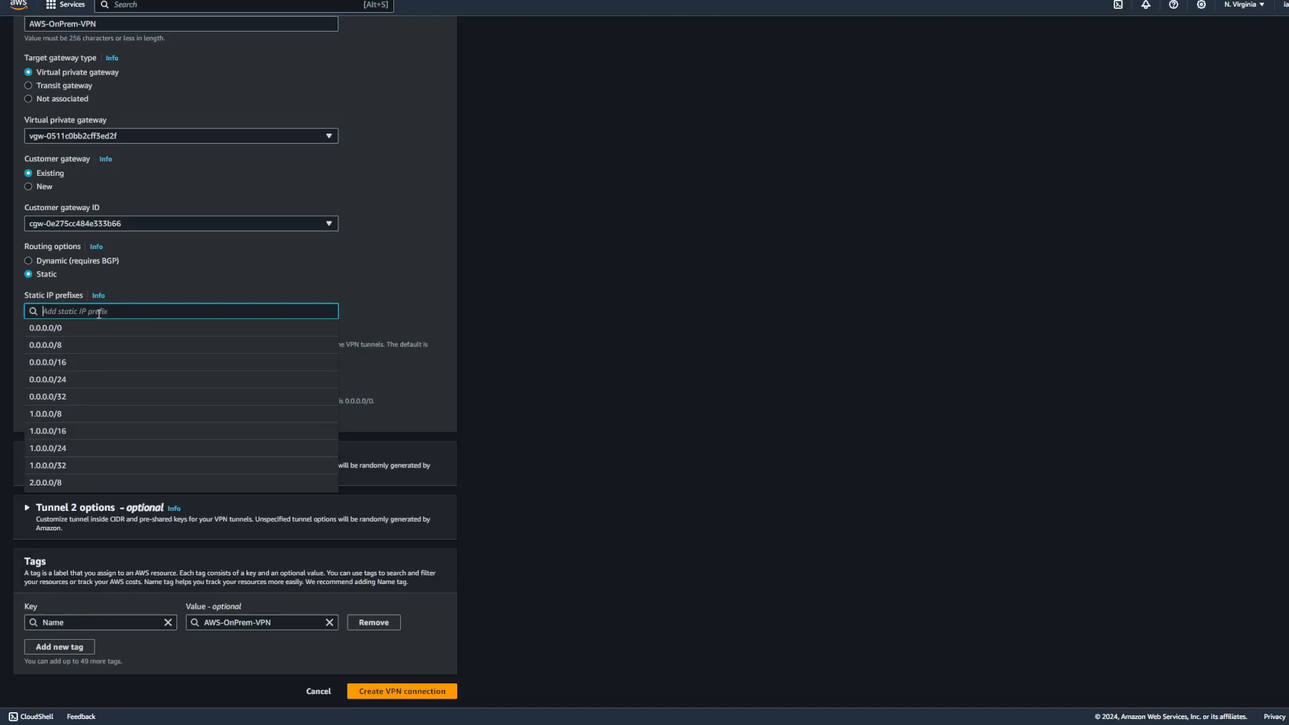
{"action": "type", "text": "10."}
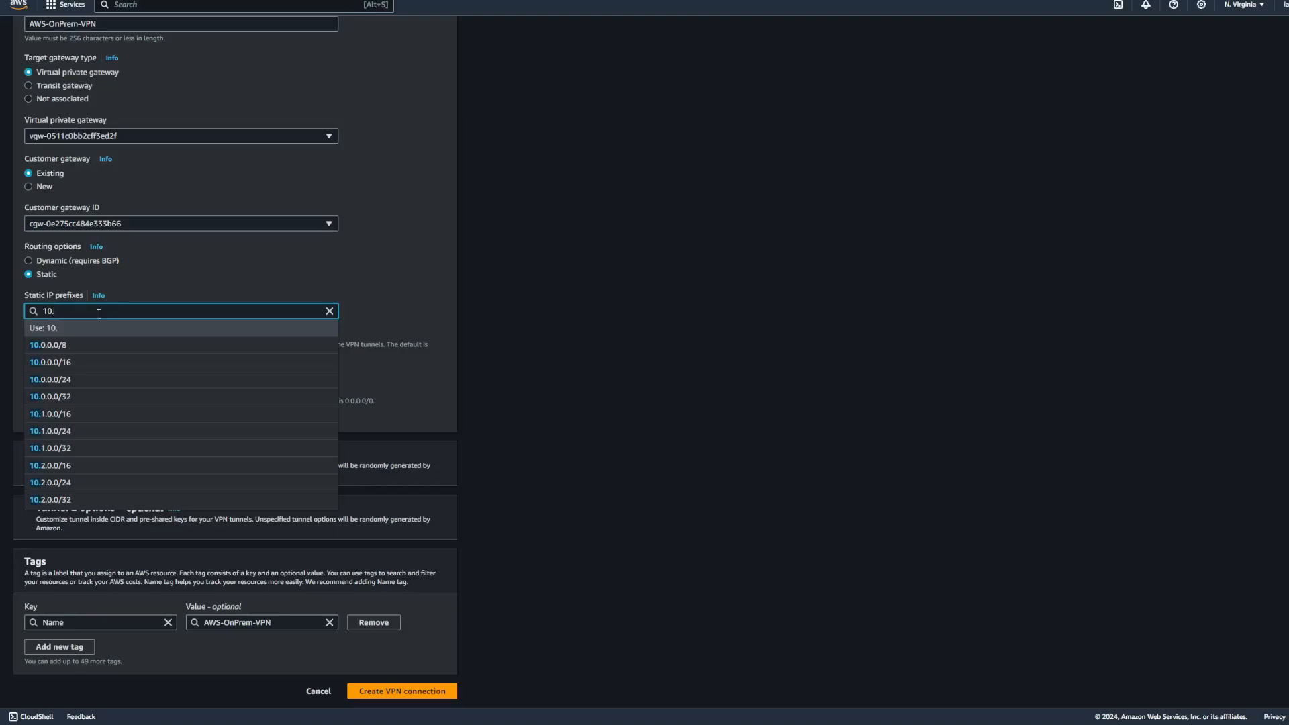
{"action": "type", "text": "11.12.0/"}
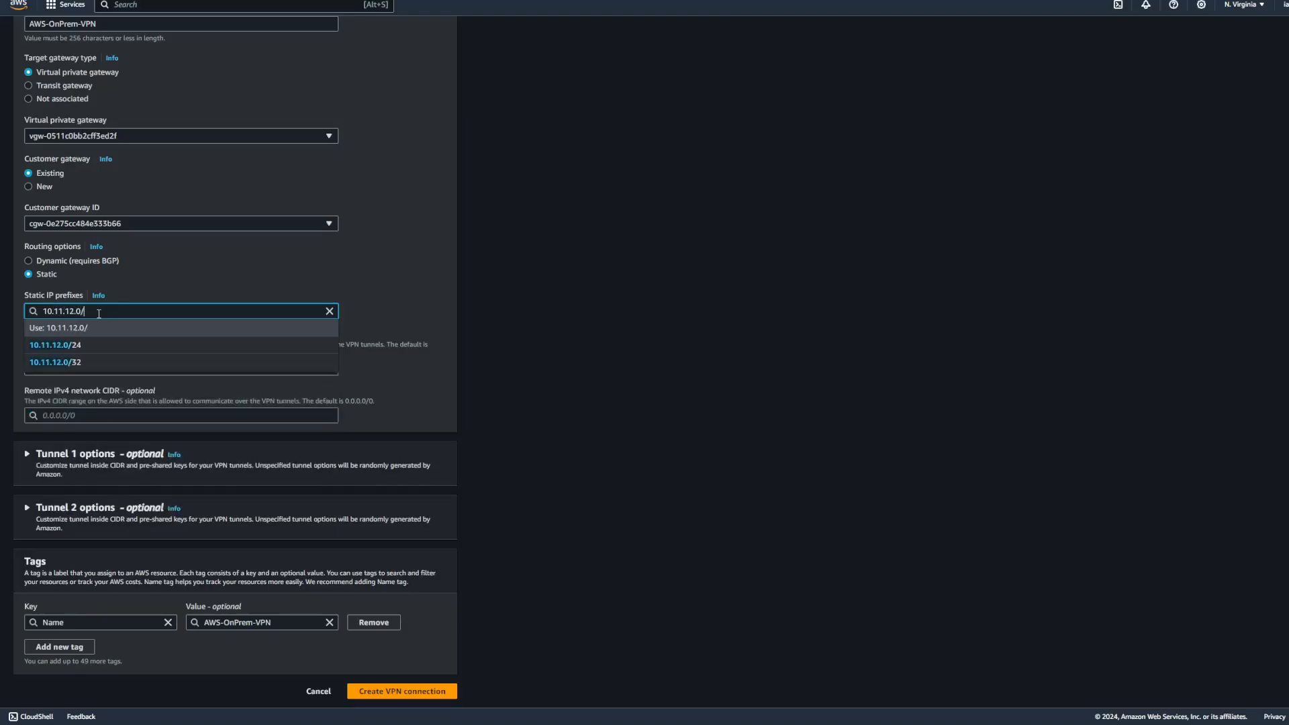
{"action": "type", "text": "24"}
Step: Copy the static prefix 10.11.12.0/24 into the local IPv4 network CIDR as well
{"action": "key", "text": "ctrl+a"}
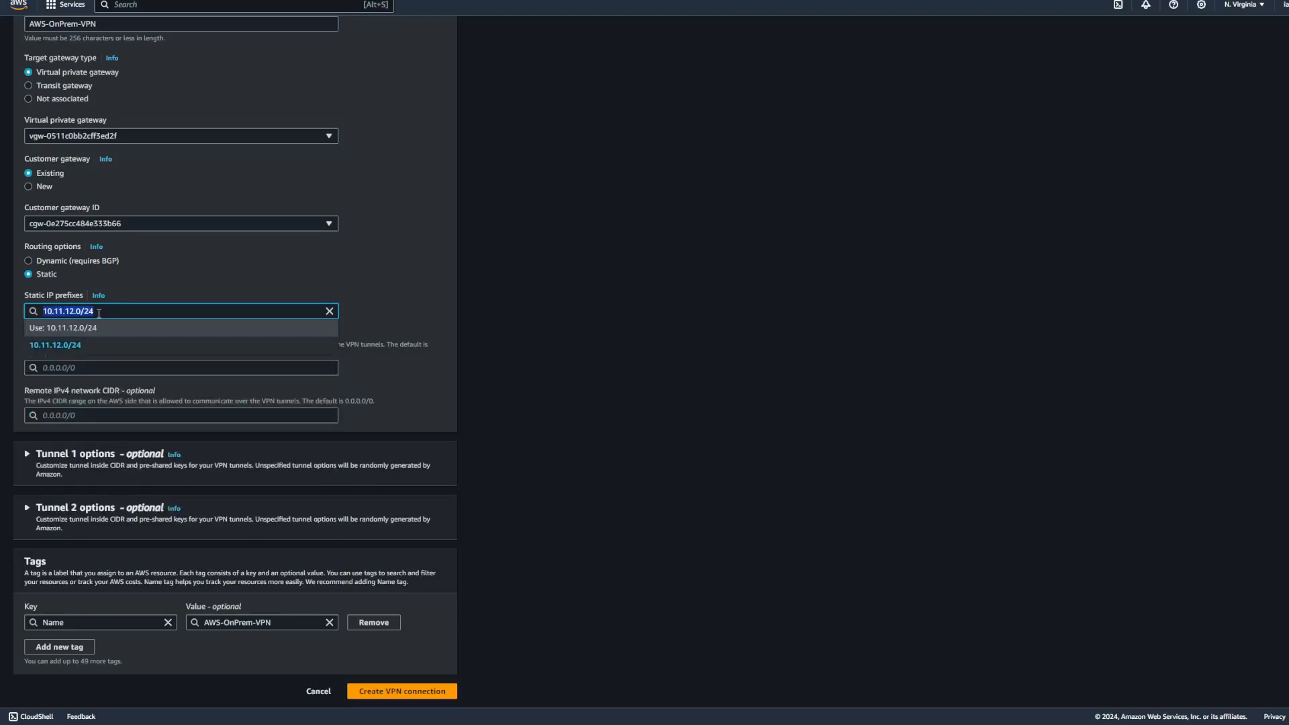
{"action": "key", "text": "ctrl+c"}
{"action": "left_click", "coordinate": [92, 364]}
{"action": "key", "text": "ctrl+v"}
{"action": "left_click", "coordinate": [505, 386]}
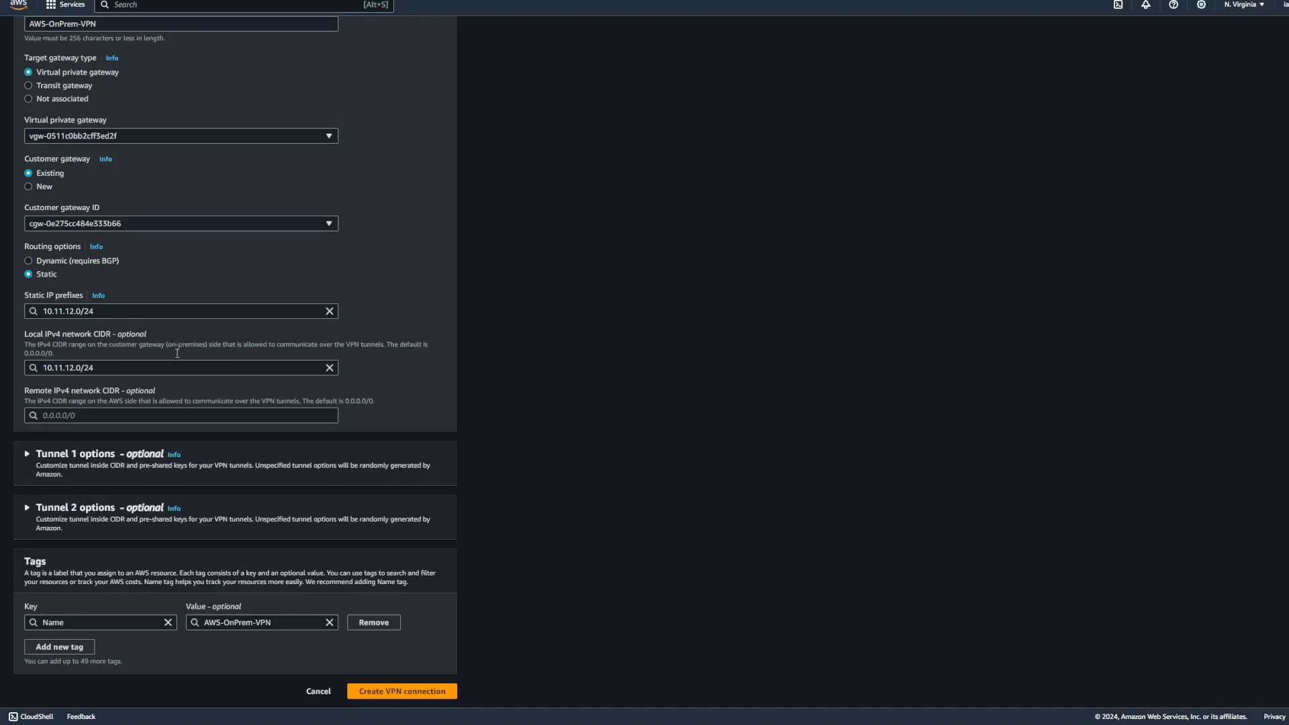
Step: Set the remote IPv4 network CIDR to 10.12.0.0/16 and create the VPN connection
{"action": "left_click", "coordinate": [76, 414]}
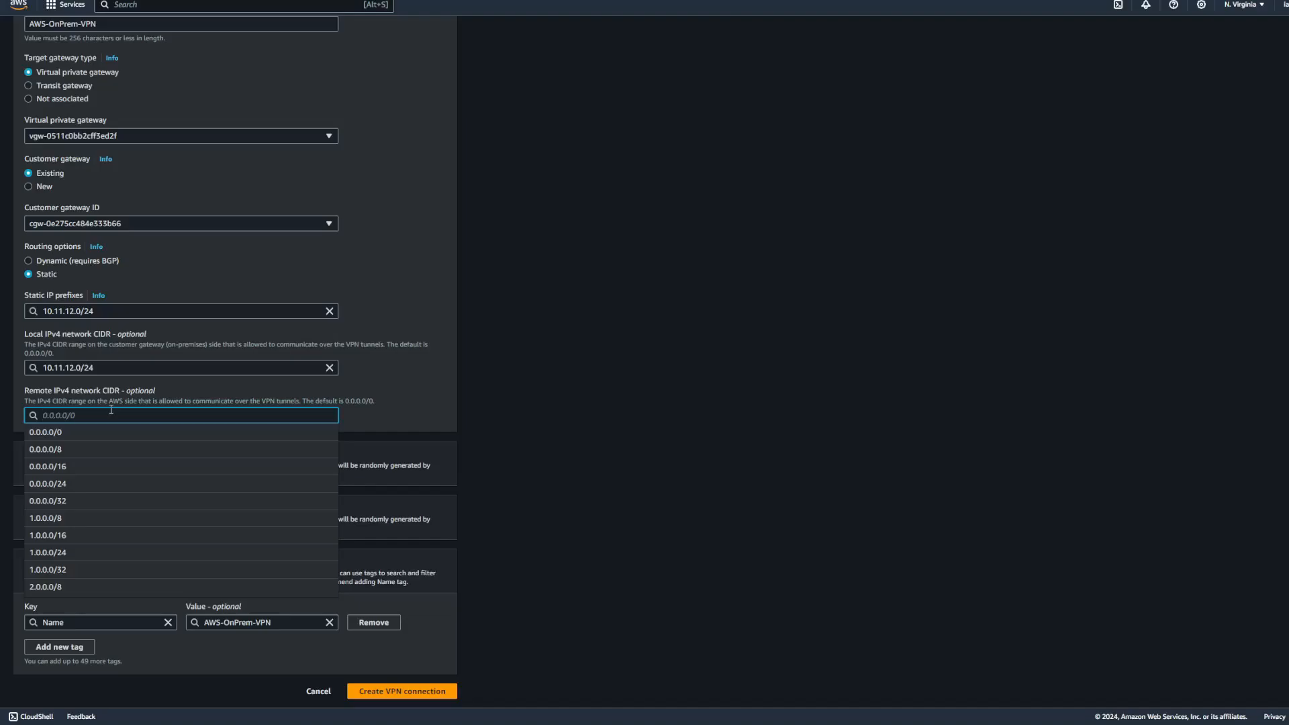
{"action": "type", "text": "10."}
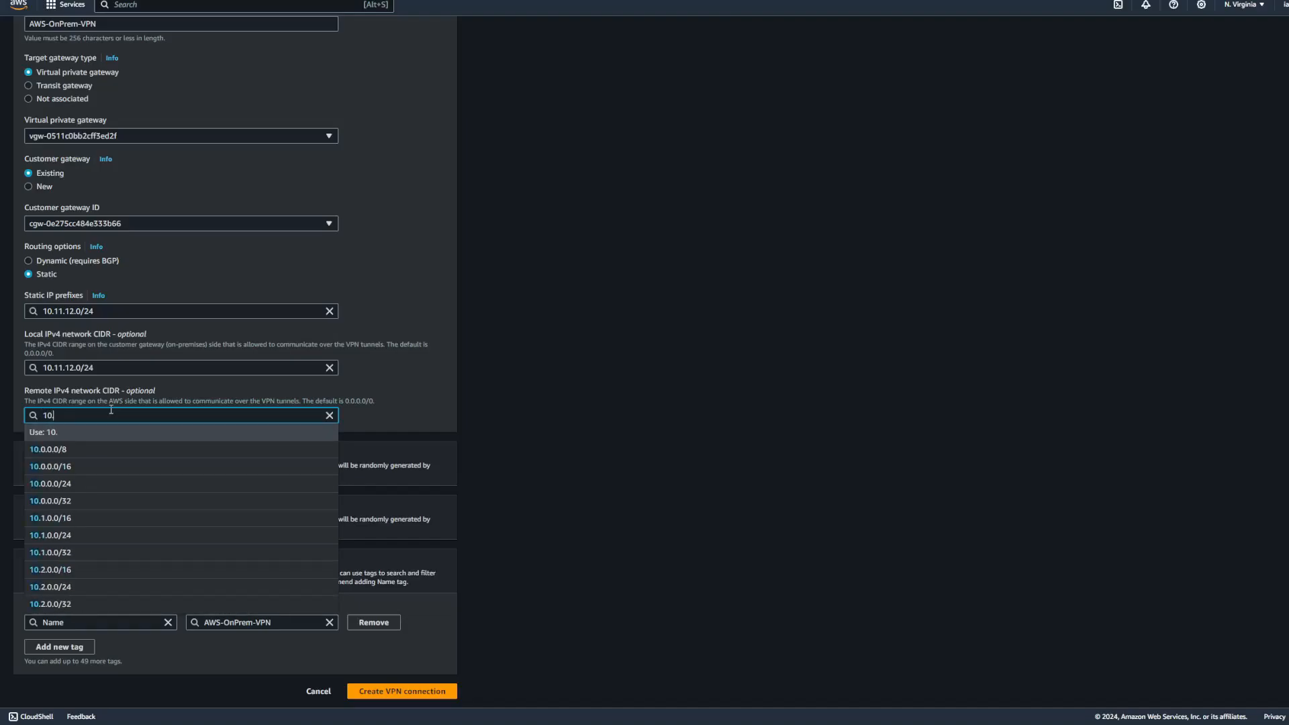
{"action": "type", "text": "12."}
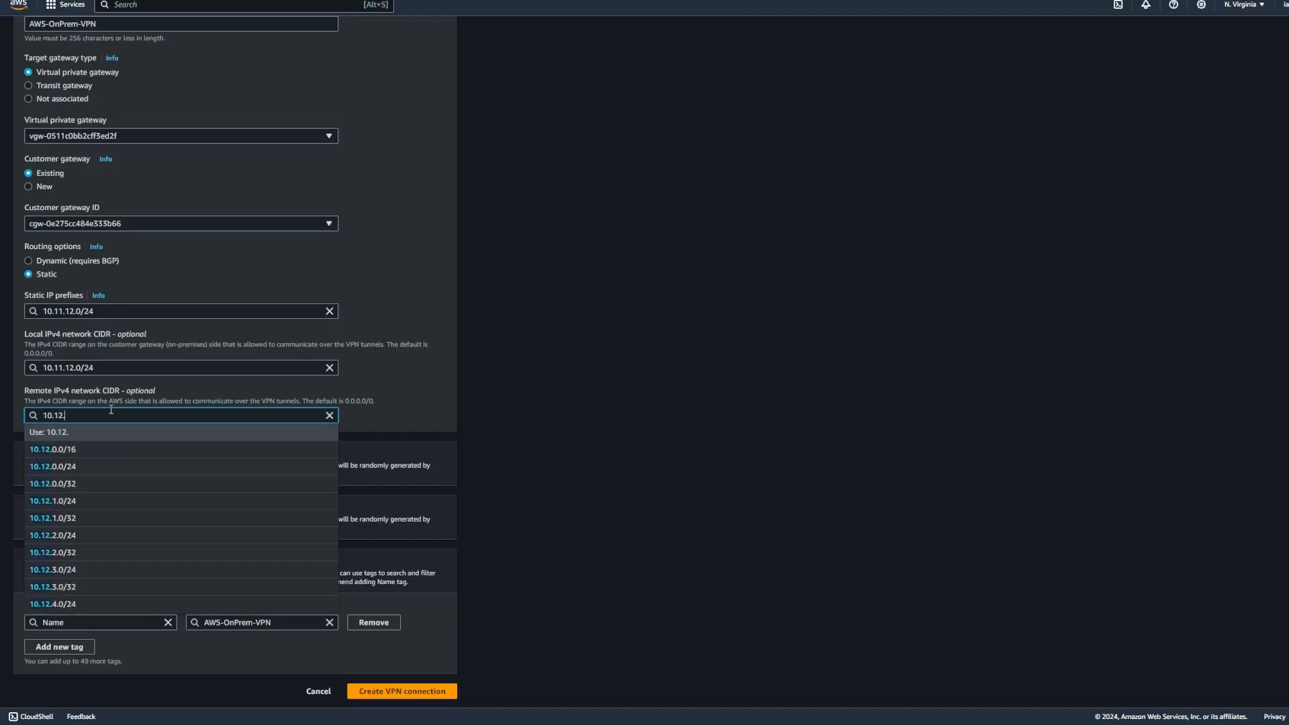
{"action": "type", "text": "0.0/16"}
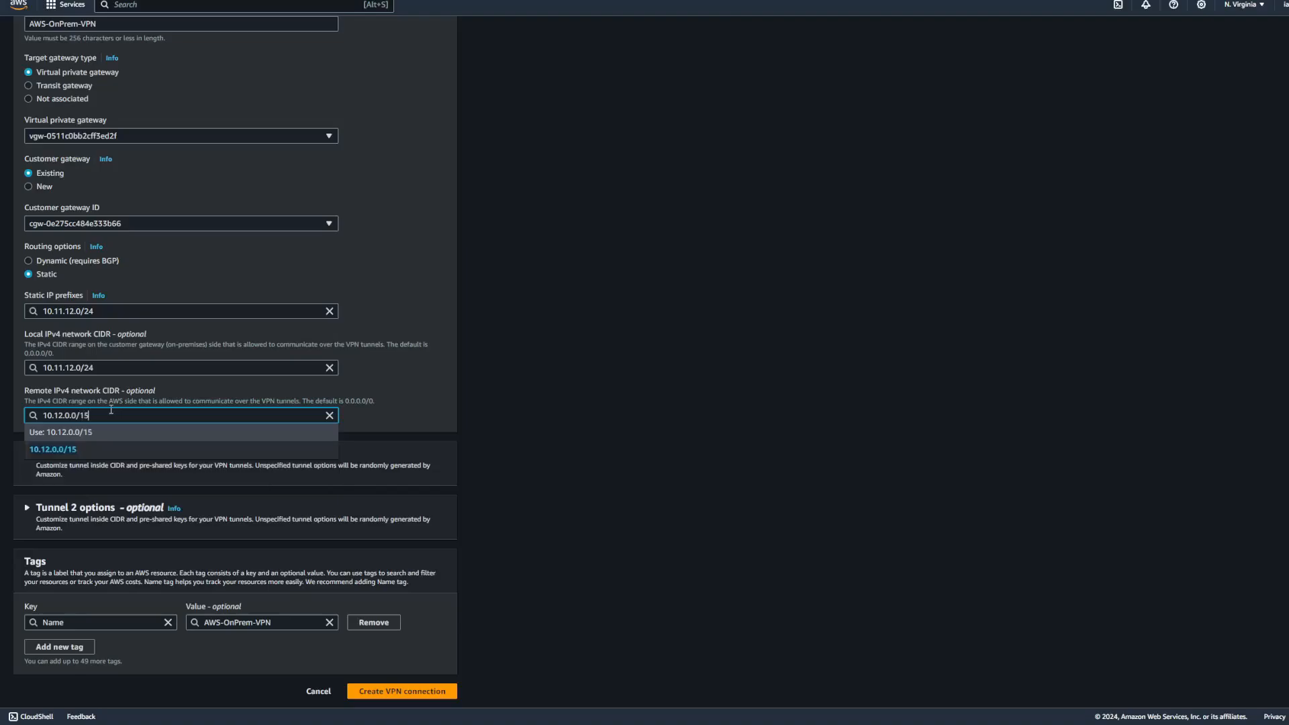
{"action": "left_click", "coordinate": [172, 435]}
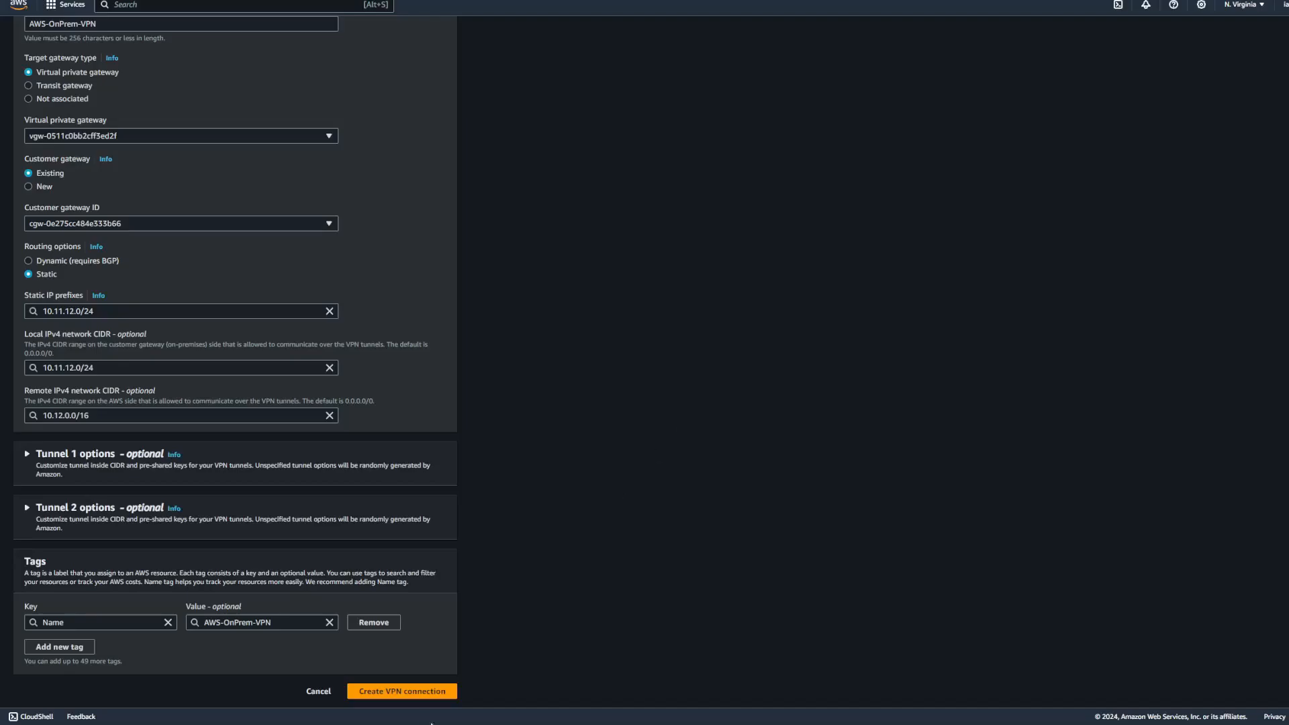
{"action": "left_click", "coordinate": [426, 700]}
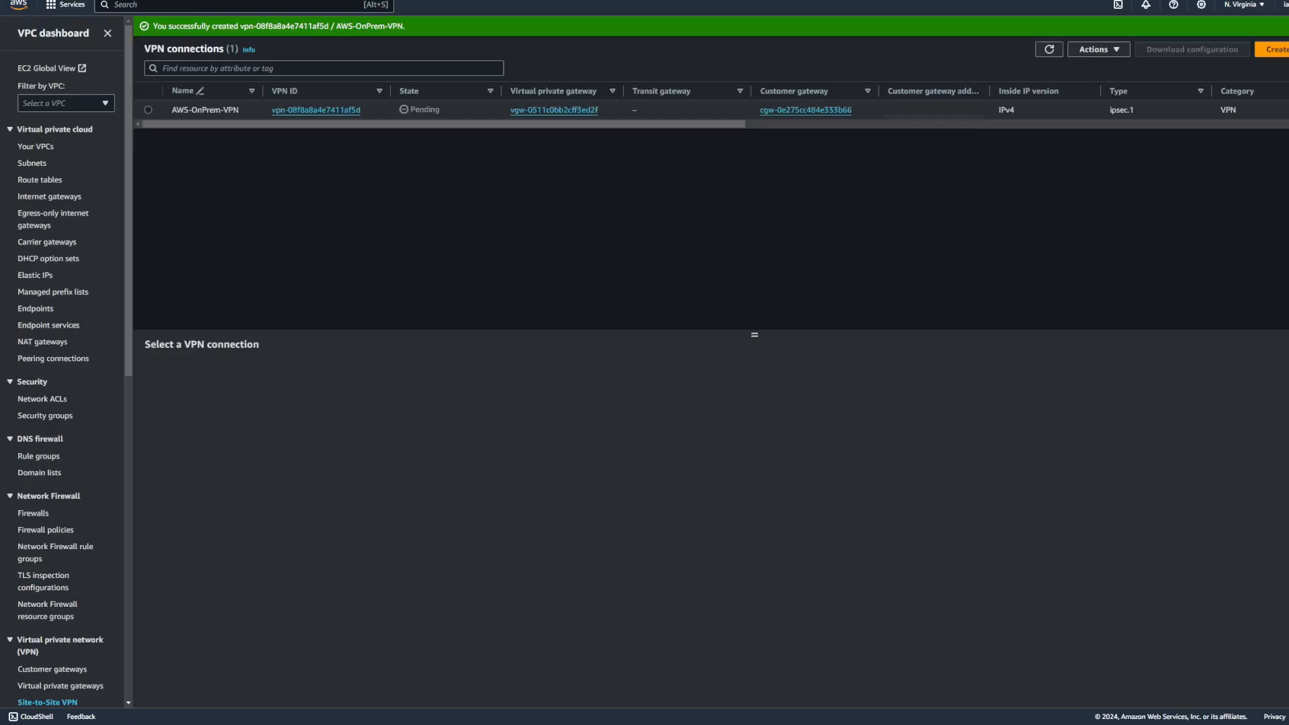
Step: Open the configuration download for the AWS-OnPrem-VPN connection and choose Fortinet as vendor with the Fortigate 40+ Series platform
{"action": "left_click", "coordinate": [1059, 50]}
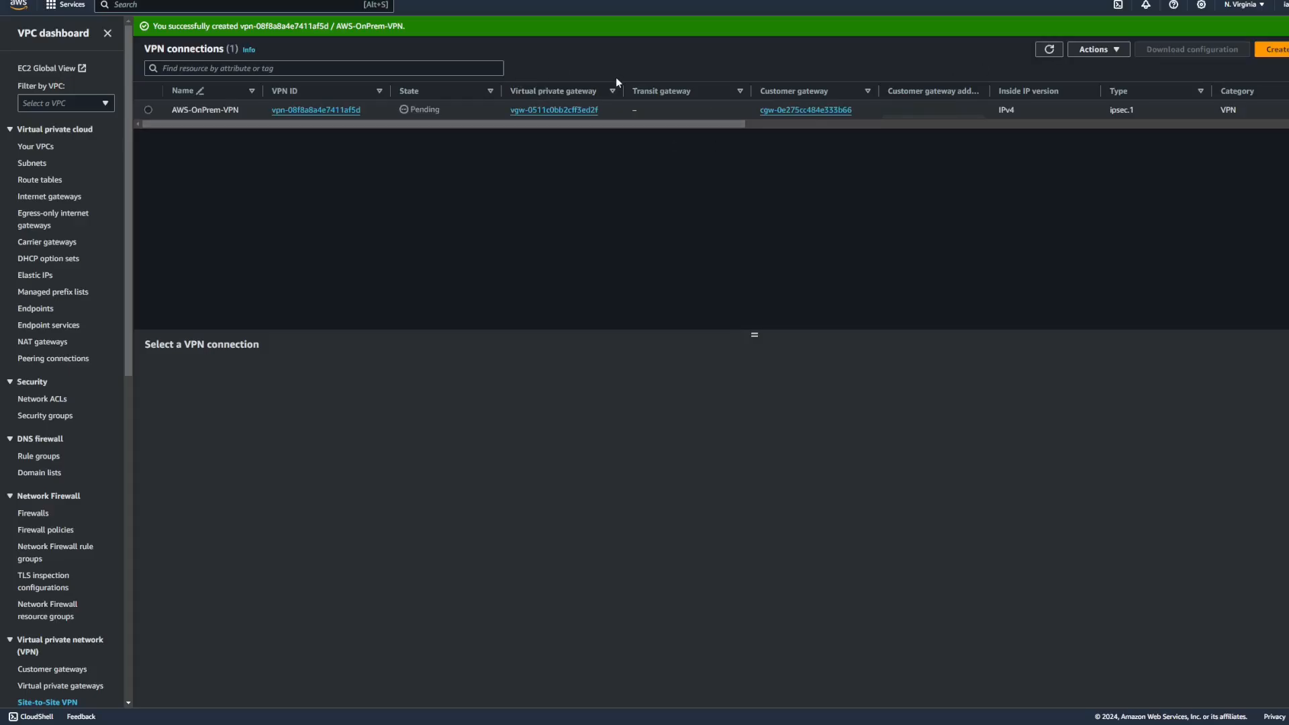
{"action": "left_click", "coordinate": [159, 110]}
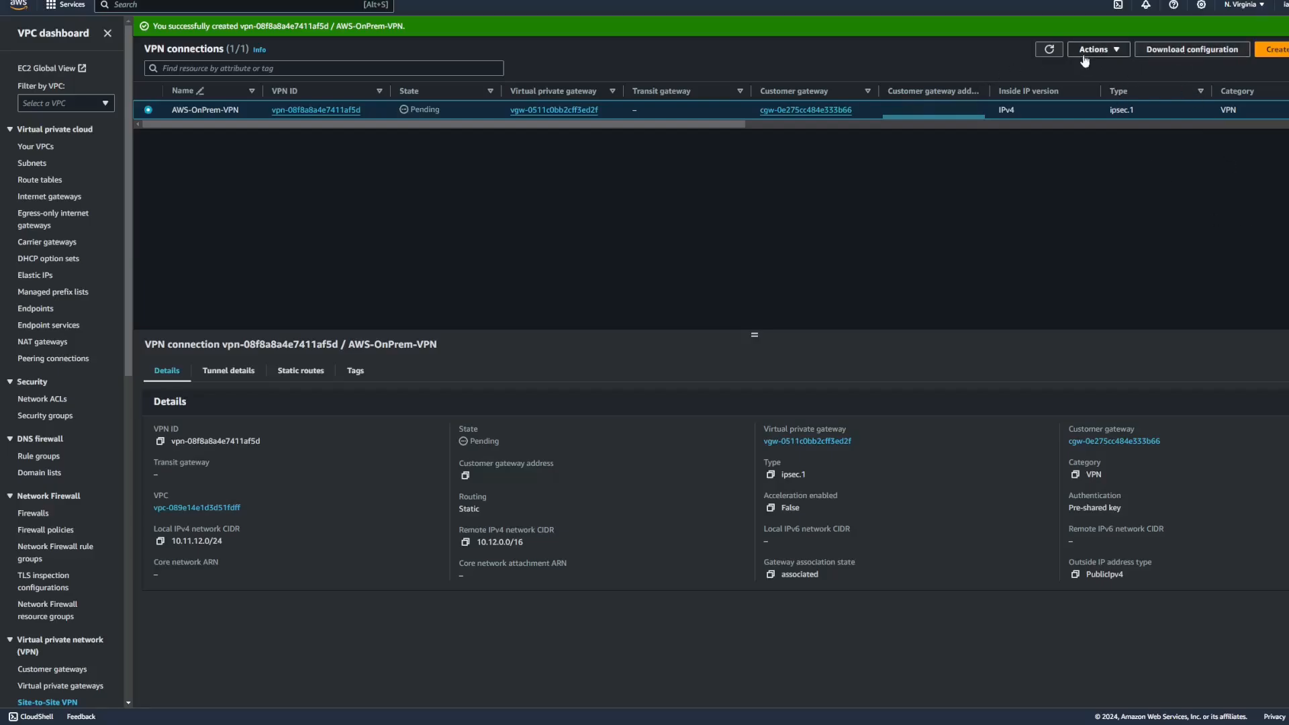
{"action": "left_click", "coordinate": [1204, 50]}
{"action": "left_click", "coordinate": [679, 321]}
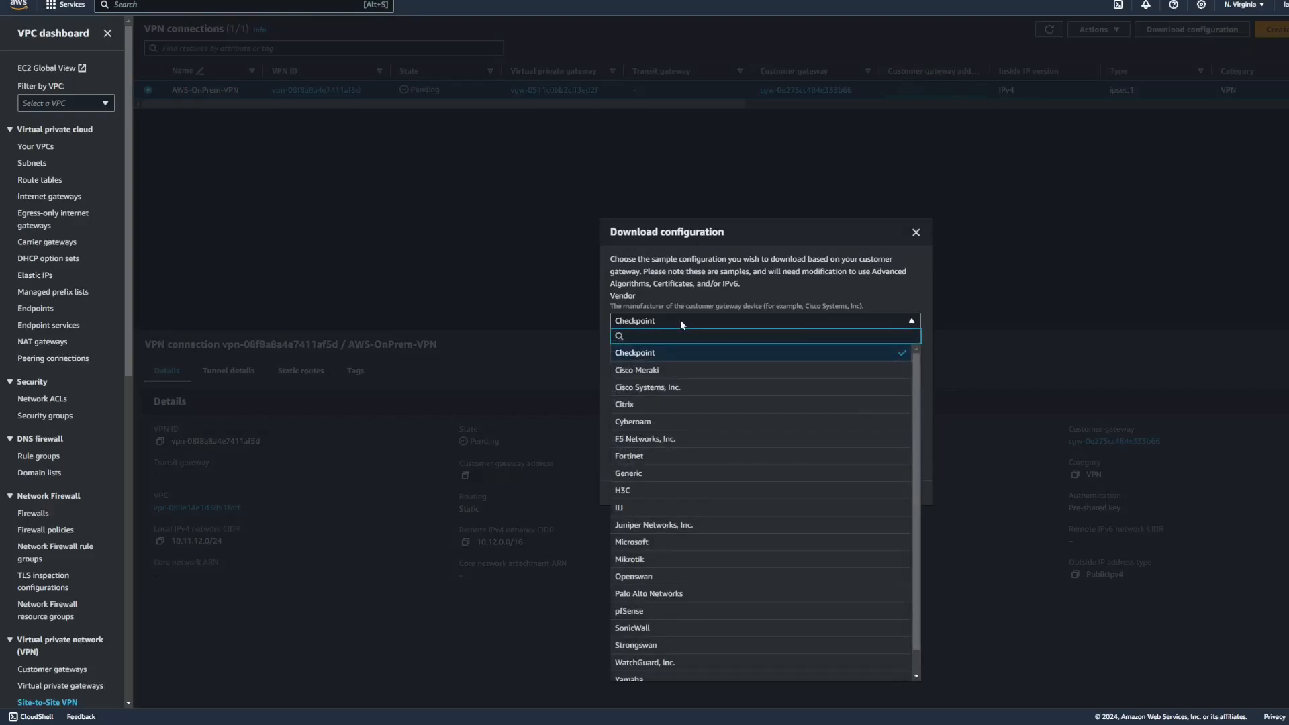
{"action": "type", "text": "for"}
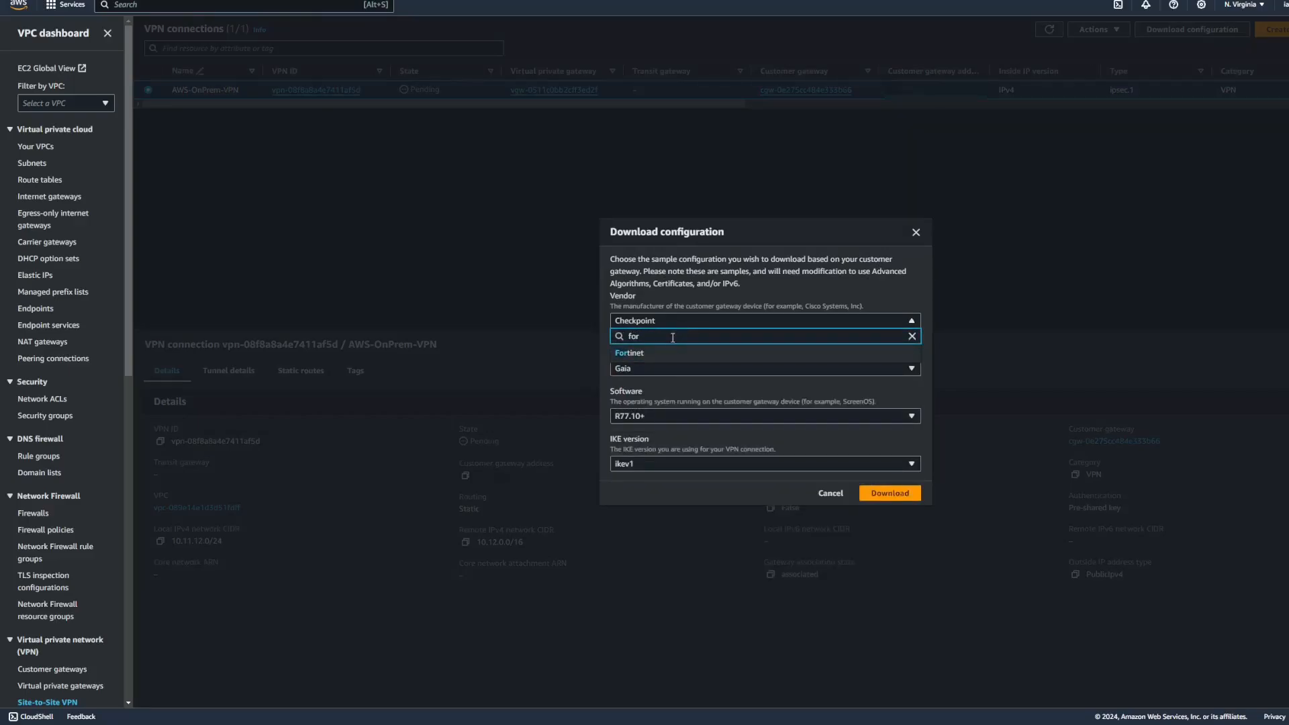
{"action": "left_click", "coordinate": [664, 352]}
{"action": "left_click", "coordinate": [679, 366]}
{"action": "left_click", "coordinate": [680, 366]}
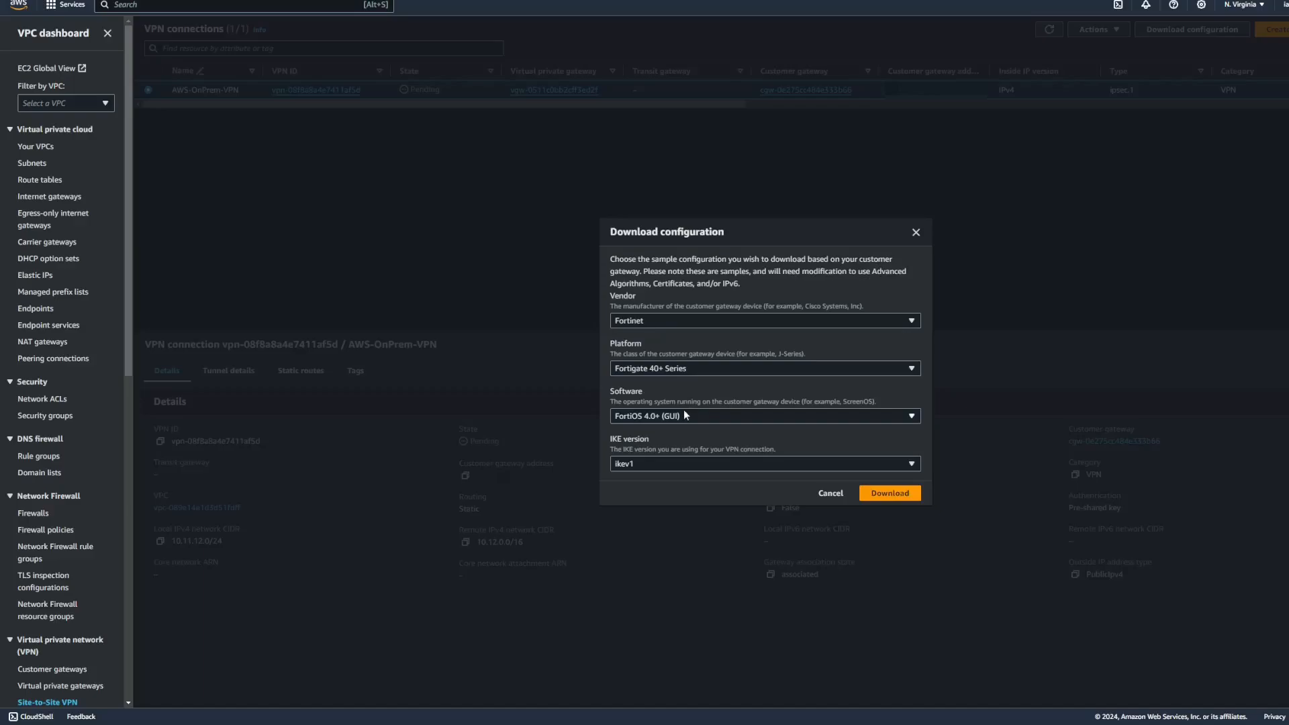
Step: Set the software to FortiOS 6.4.4+ (GUI) and the IKE version to ikev2, and download the configuration
{"action": "left_click", "coordinate": [679, 414]}
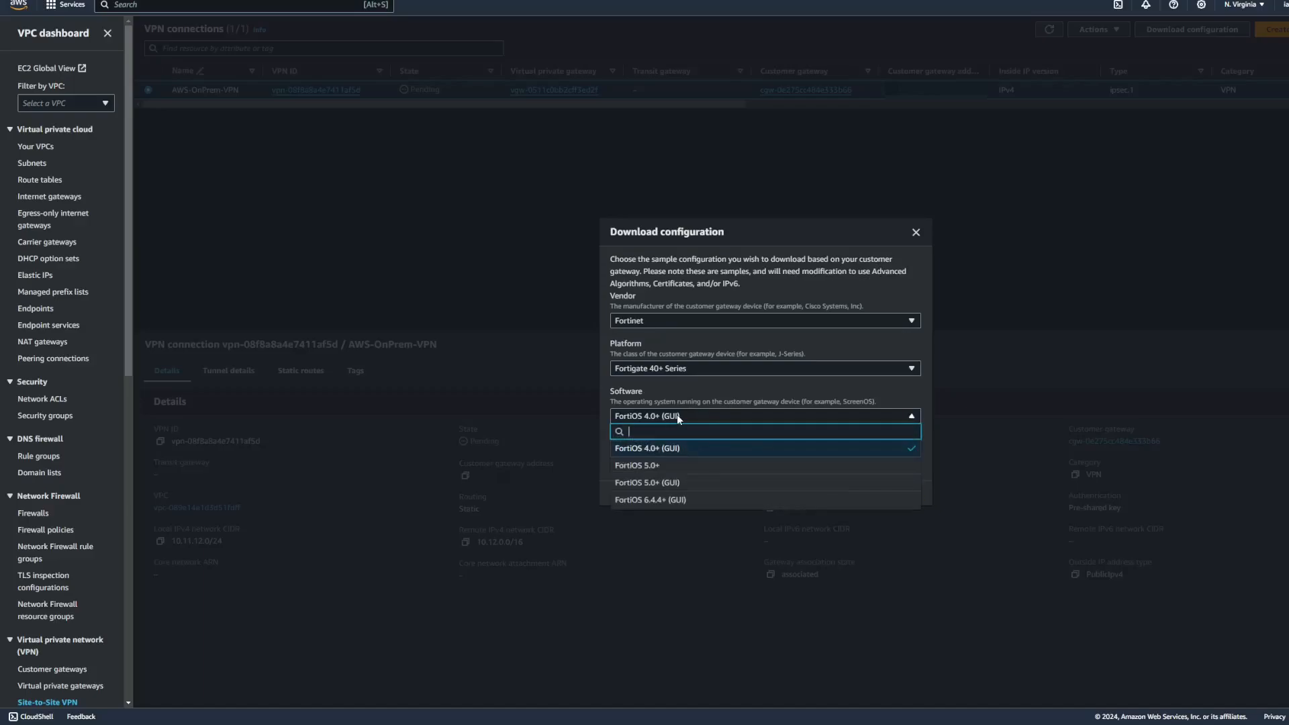
{"action": "left_click", "coordinate": [709, 505]}
{"action": "left_click", "coordinate": [715, 464]}
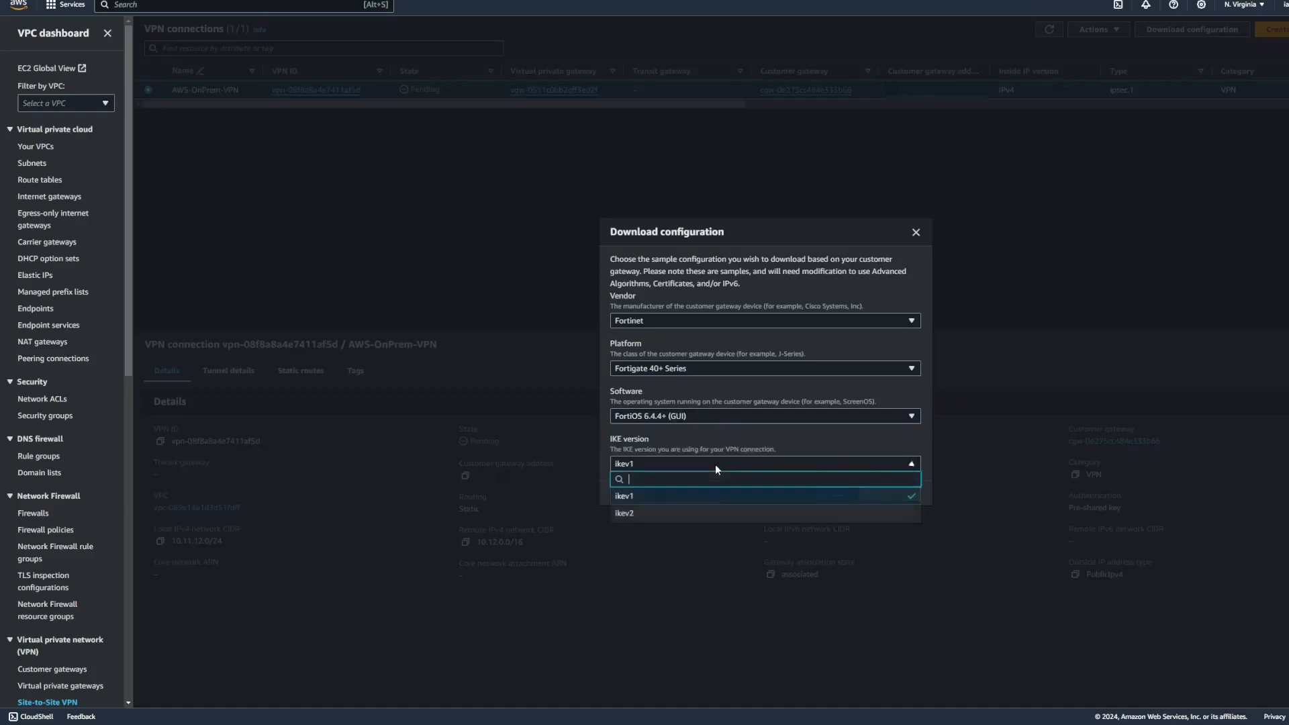
{"action": "left_click", "coordinate": [655, 516]}
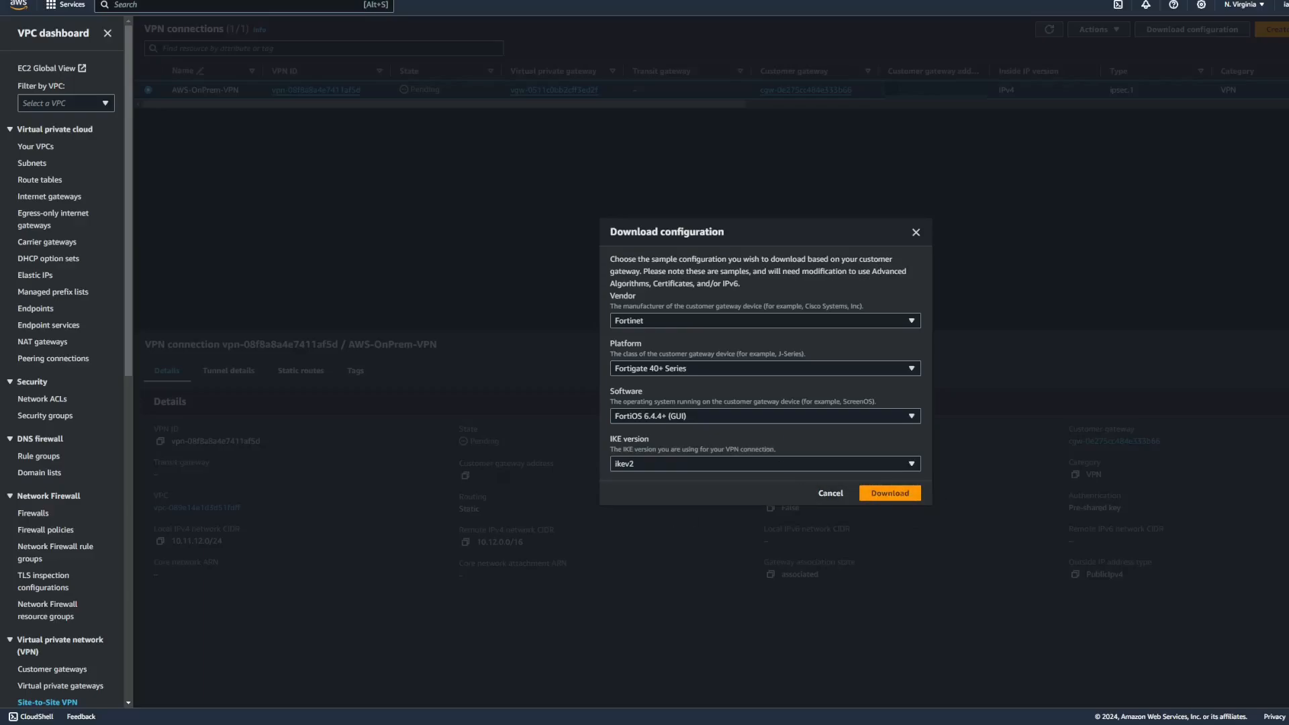
{"action": "left_click", "coordinate": [890, 493]}
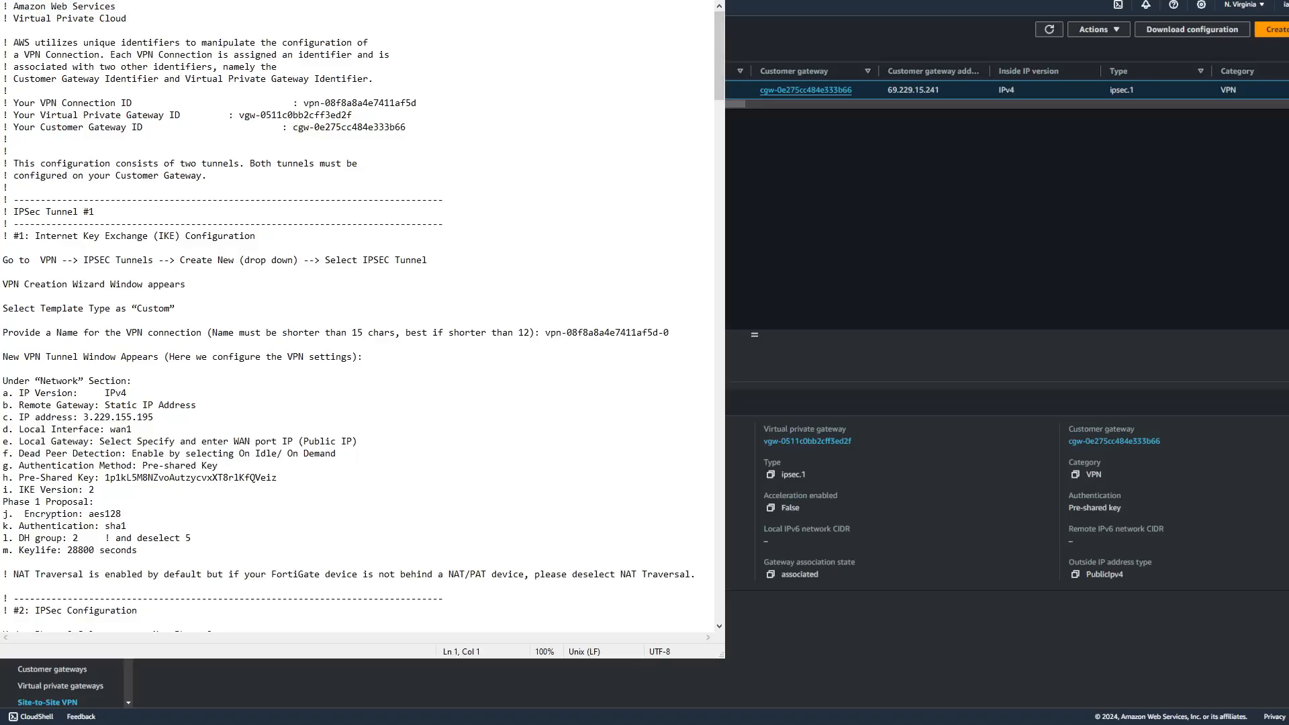
Step: Copy the IP address and the pre-shared key of IPSec Tunnel #1 from the downloaded configuration file
{"action": "left_click_drag", "start_coordinate": [157, 418], "coordinate": [82, 417]}
{"action": "key", "text": "ctrl+c"}
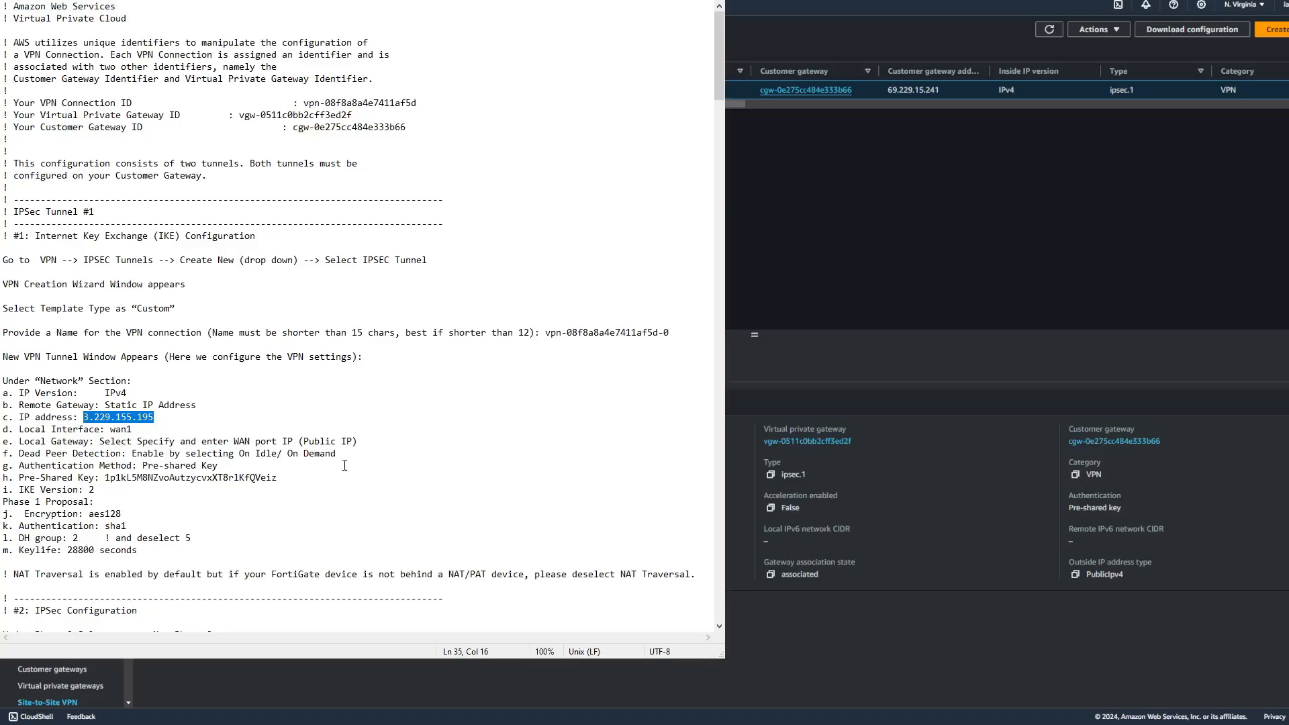
{"action": "double_click", "coordinate": [242, 477]}
{"action": "left_click", "coordinate": [315, 476]}
Step: Switch to the FortiGate web console and start a new IPsec tunnel with the Custom template, named OnPrem-AWS
{"action": "key", "text": "alt+Tab"}
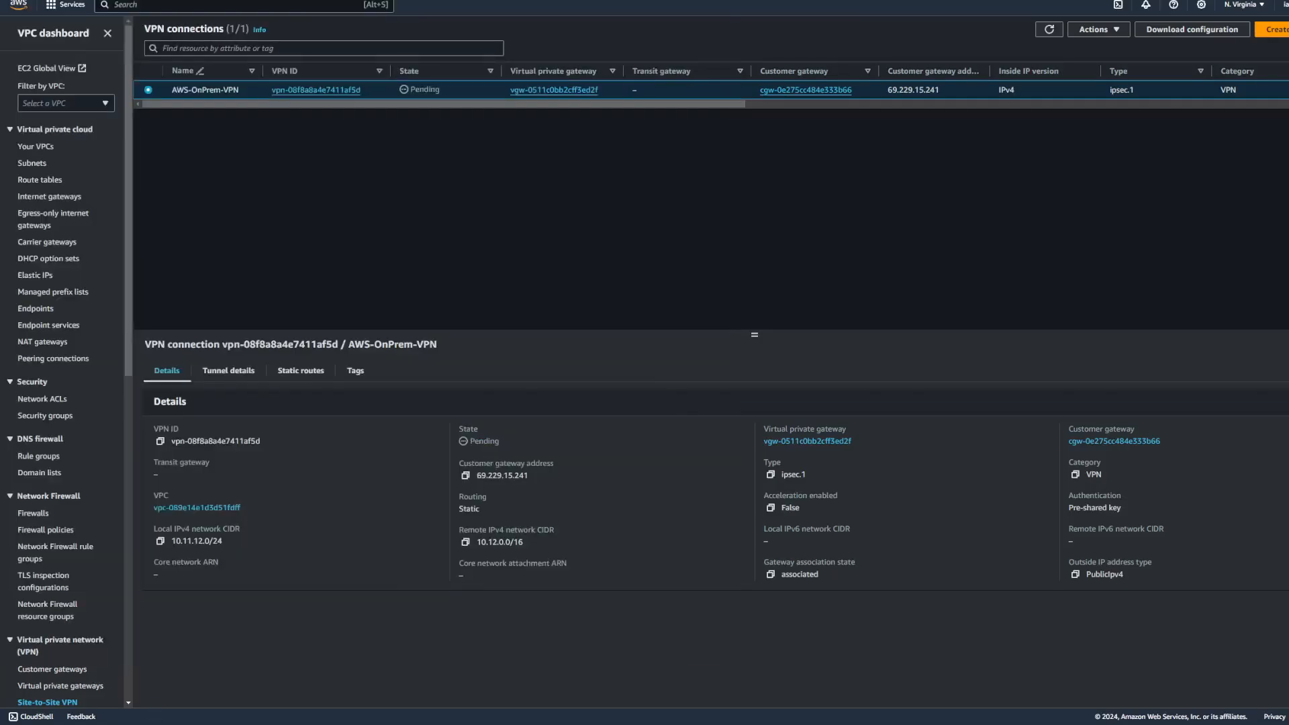
{"action": "key", "text": "ctrl+Tab"}
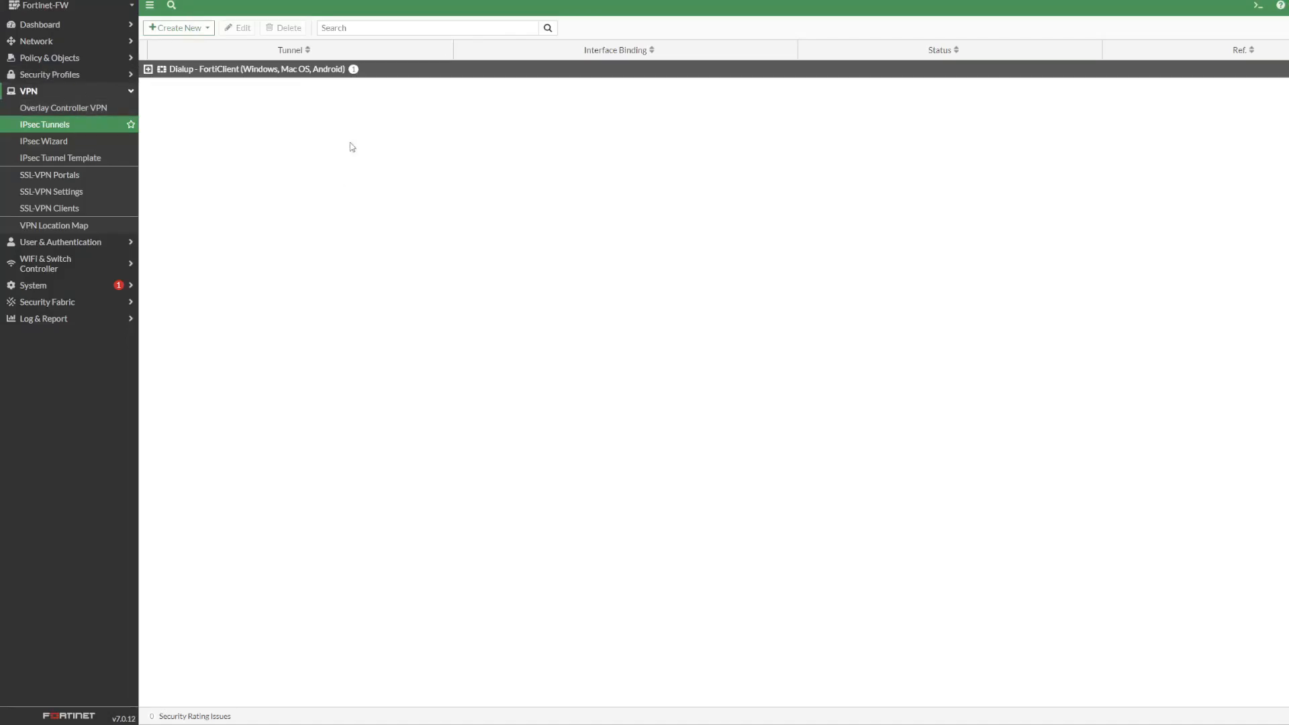
{"action": "left_click", "coordinate": [214, 32]}
{"action": "left_click", "coordinate": [191, 43]}
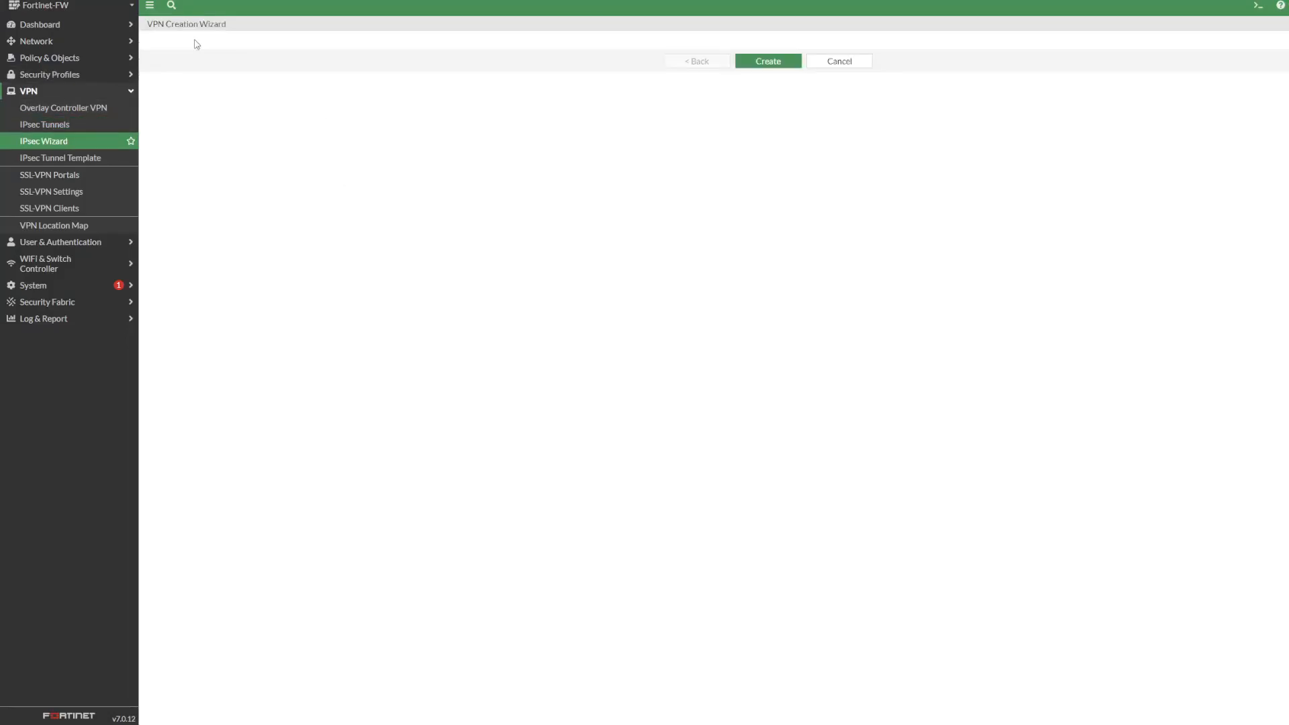
{"action": "left_click", "coordinate": [424, 81]}
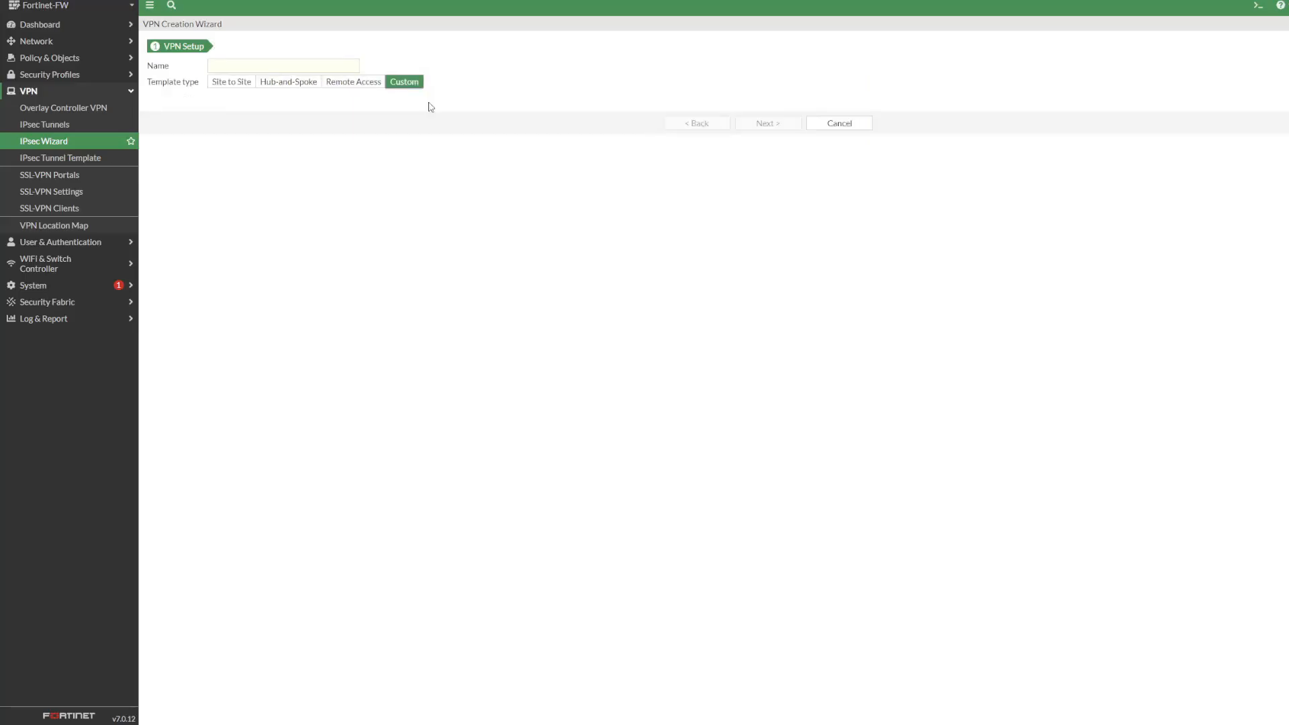
{"action": "left_click", "coordinate": [337, 66]}
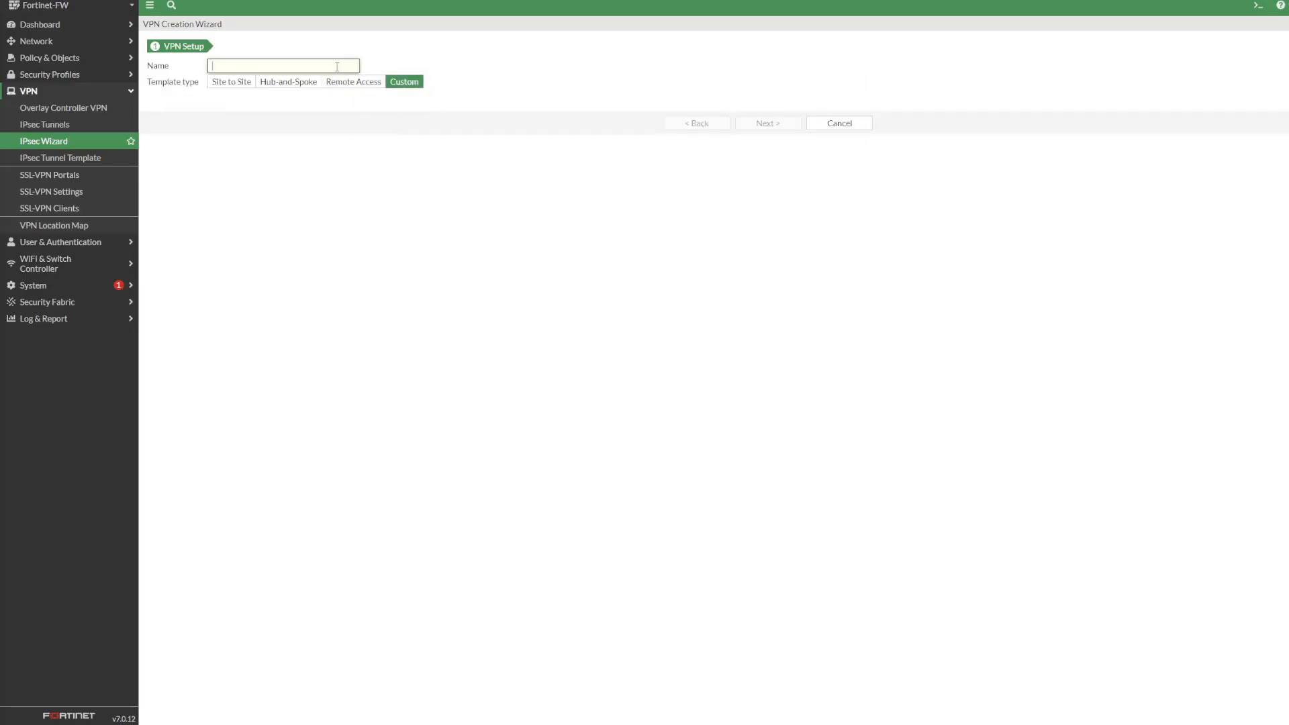
{"action": "type", "text": "OnPrem-AWS"}
{"action": "left_click", "coordinate": [768, 124]}
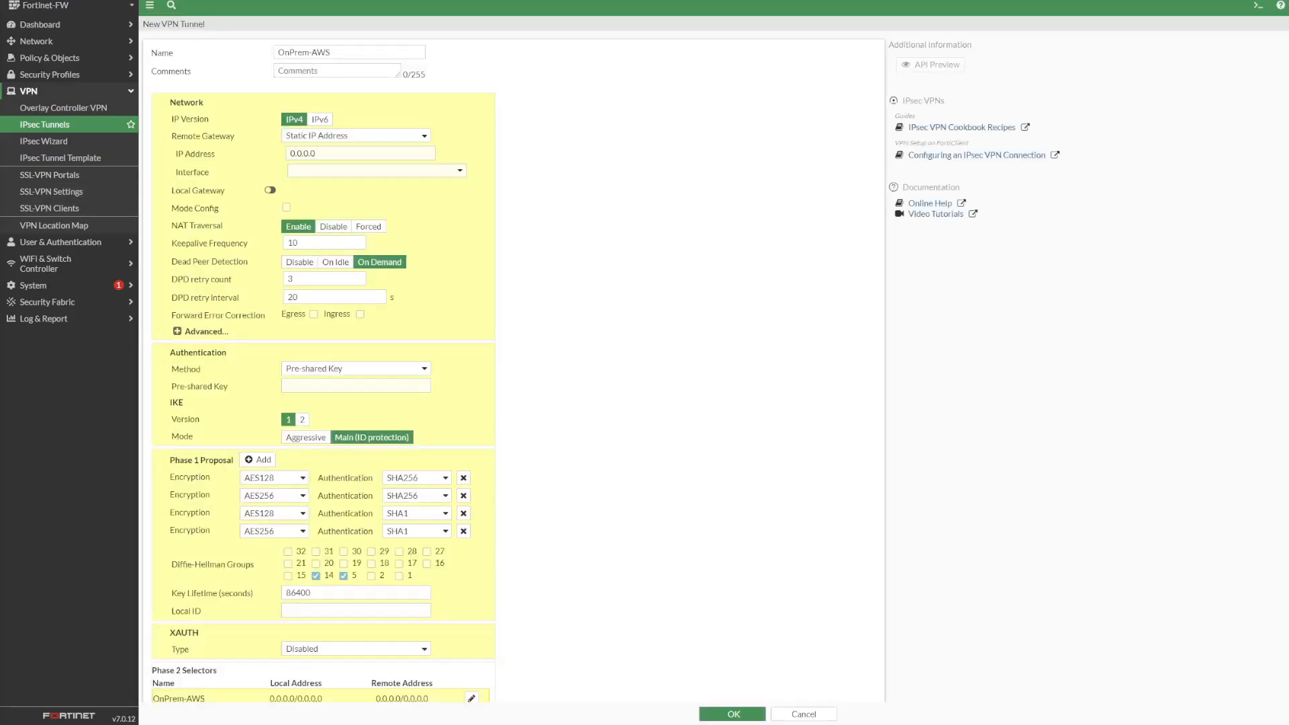
Step: Set the tunnel's remote gateway IP address to 3.229.155.195 on interface wan1, with NAT traversal disabled
{"action": "double_click", "coordinate": [340, 153]}
{"action": "key", "text": "ctrl+v"}
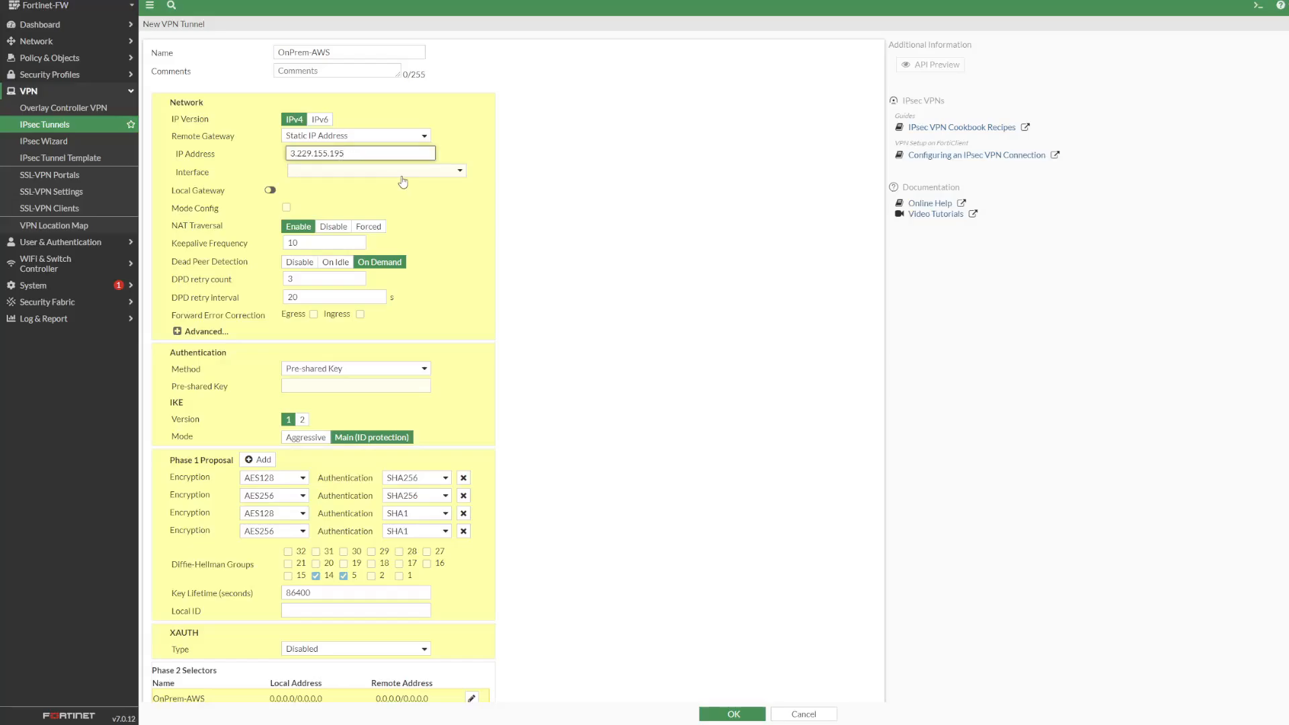
{"action": "left_click", "coordinate": [563, 192]}
{"action": "left_click", "coordinate": [443, 173]}
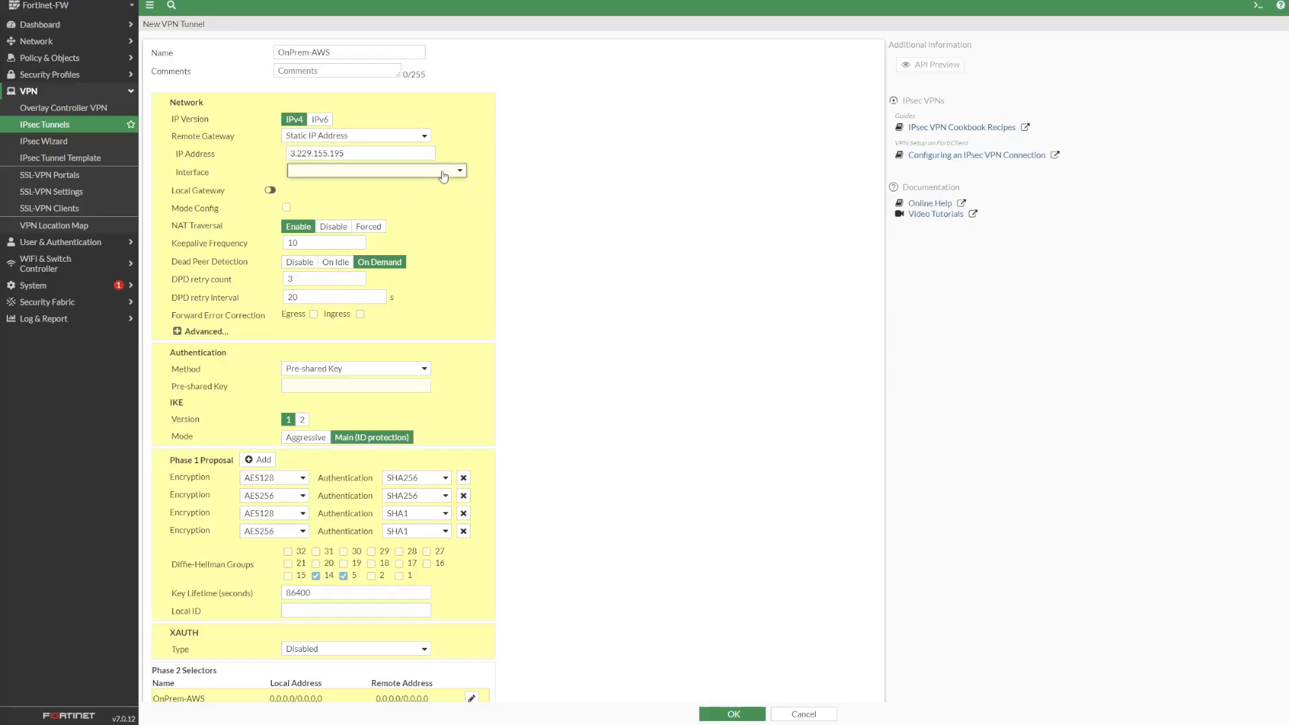
{"action": "left_click", "coordinate": [345, 285]}
{"action": "left_click", "coordinate": [333, 227]}
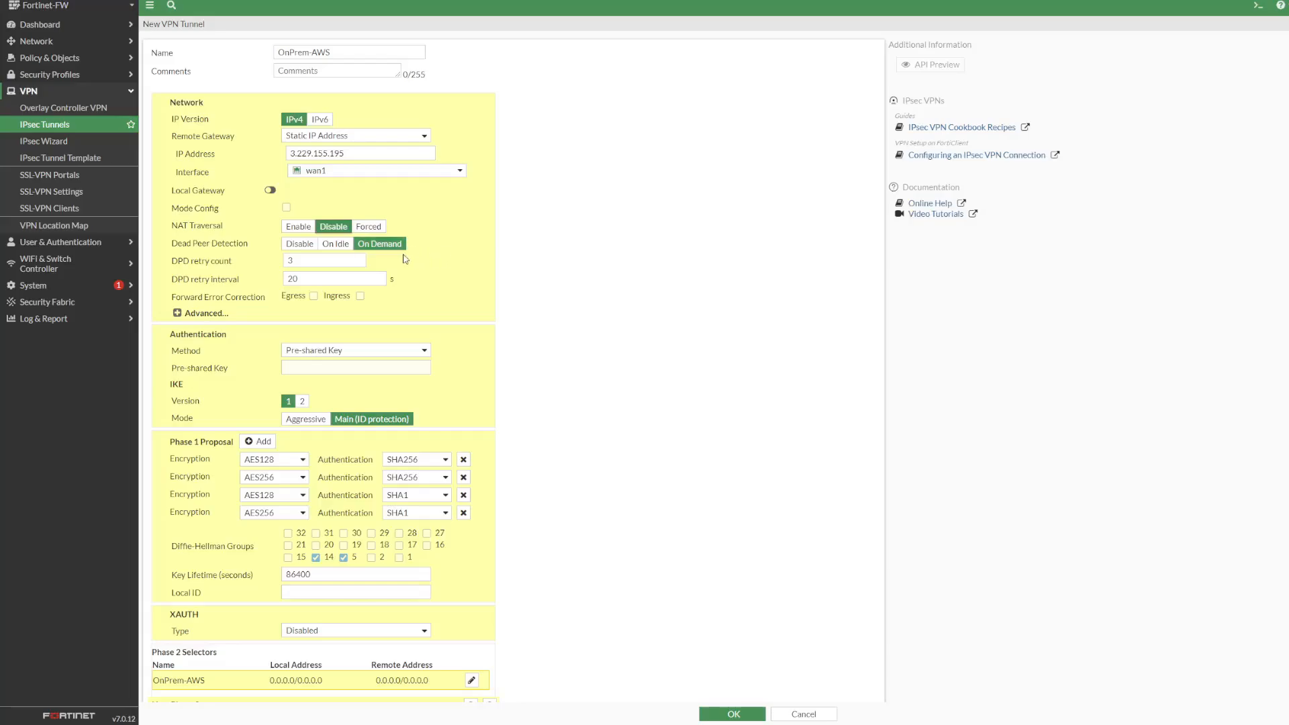
Step: Paste the pre-shared key into the tunnel's authentication settings and set the IKE version to 2
{"action": "scroll", "coordinate": [457, 282], "scroll_direction": "down", "scroll_amount": 1}
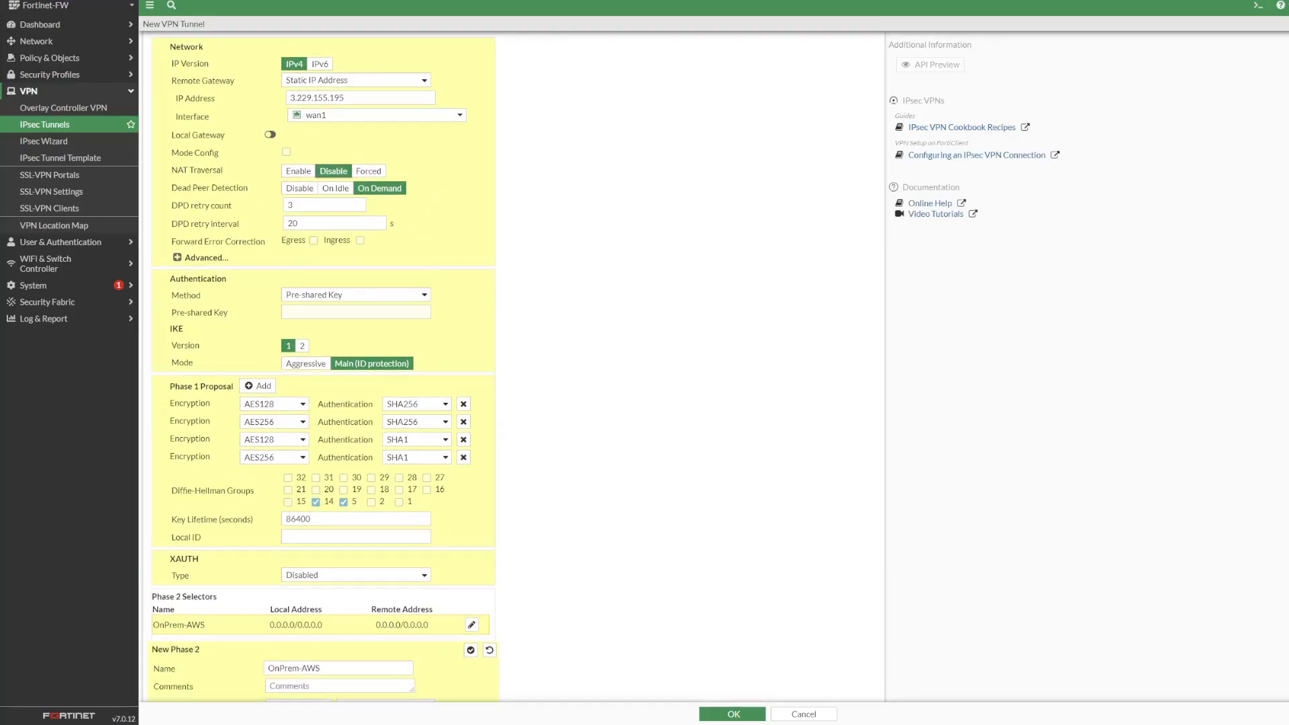
{"action": "left_click", "coordinate": [315, 311]}
{"action": "key", "text": "ctrl+v"}
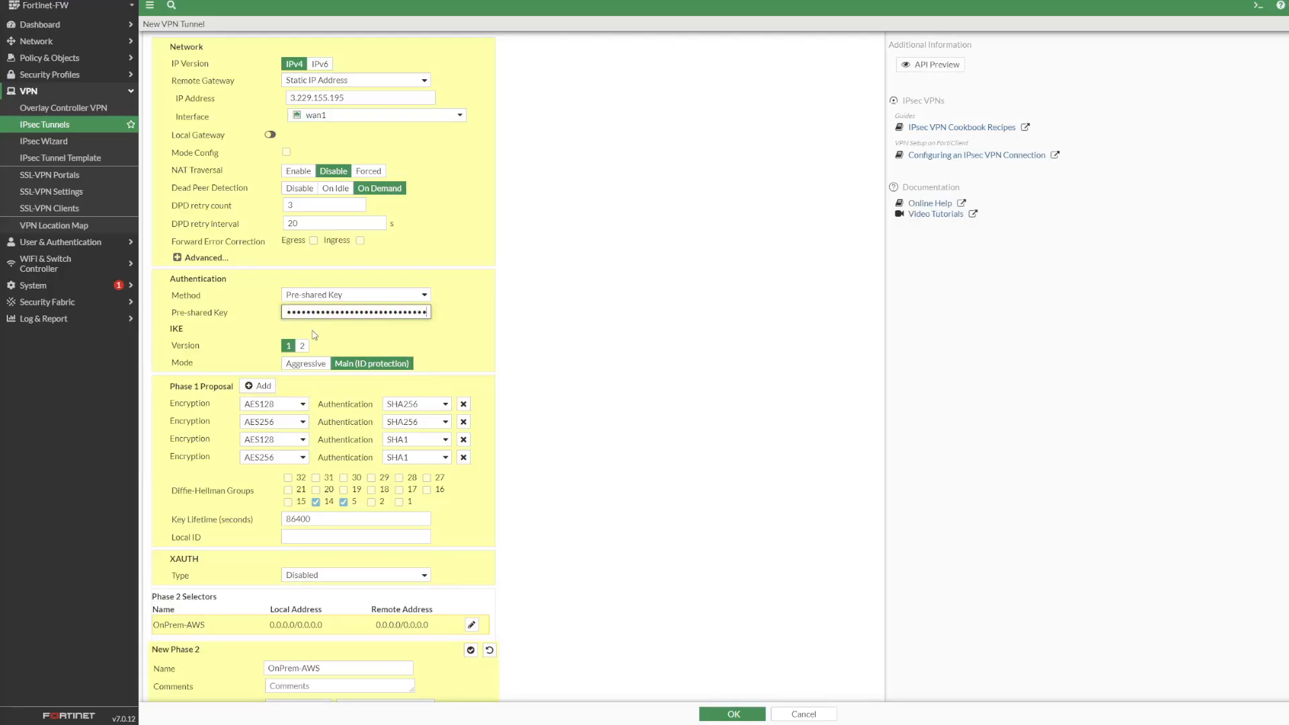
{"action": "left_click", "coordinate": [302, 345]}
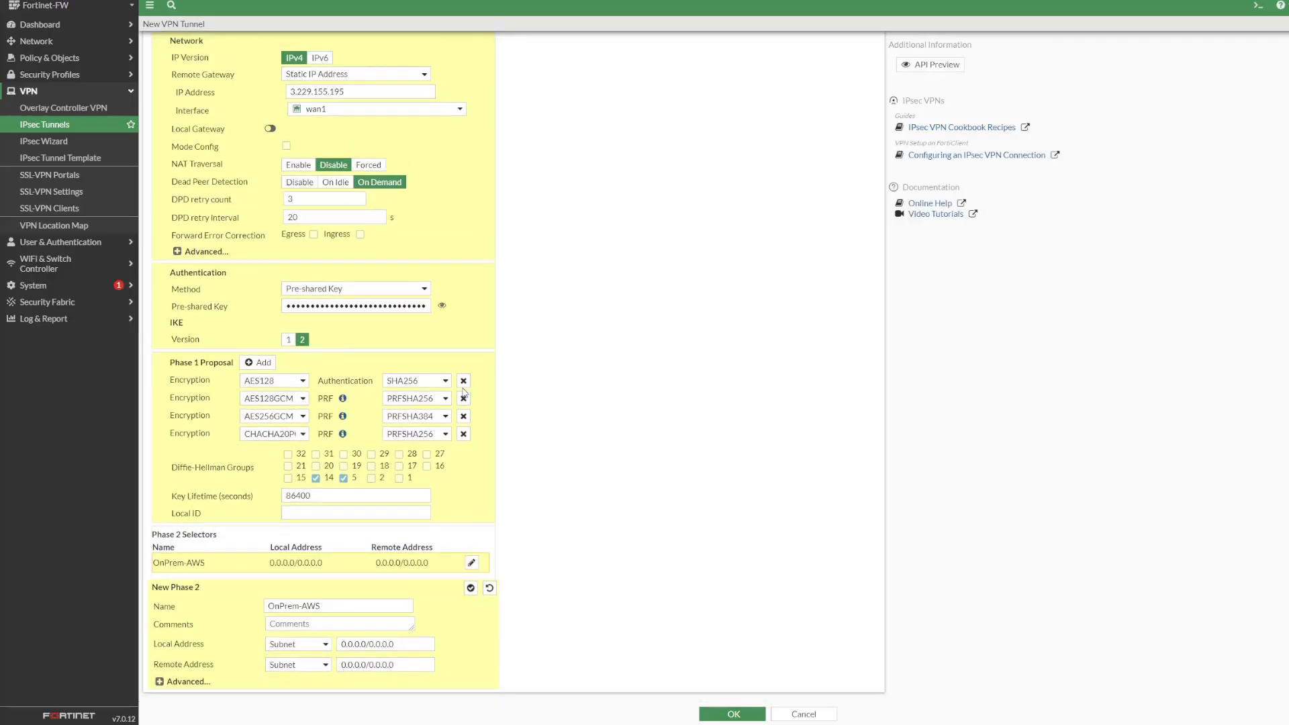
Step: Remove the three extra Phase 1 proposals, AES128GCM, AES256GCM and CHACHA20POLY1305, keeping only the AES128 entry
{"action": "left_click", "coordinate": [463, 398]}
{"action": "left_click", "coordinate": [463, 416]}
{"action": "left_click", "coordinate": [463, 433]}
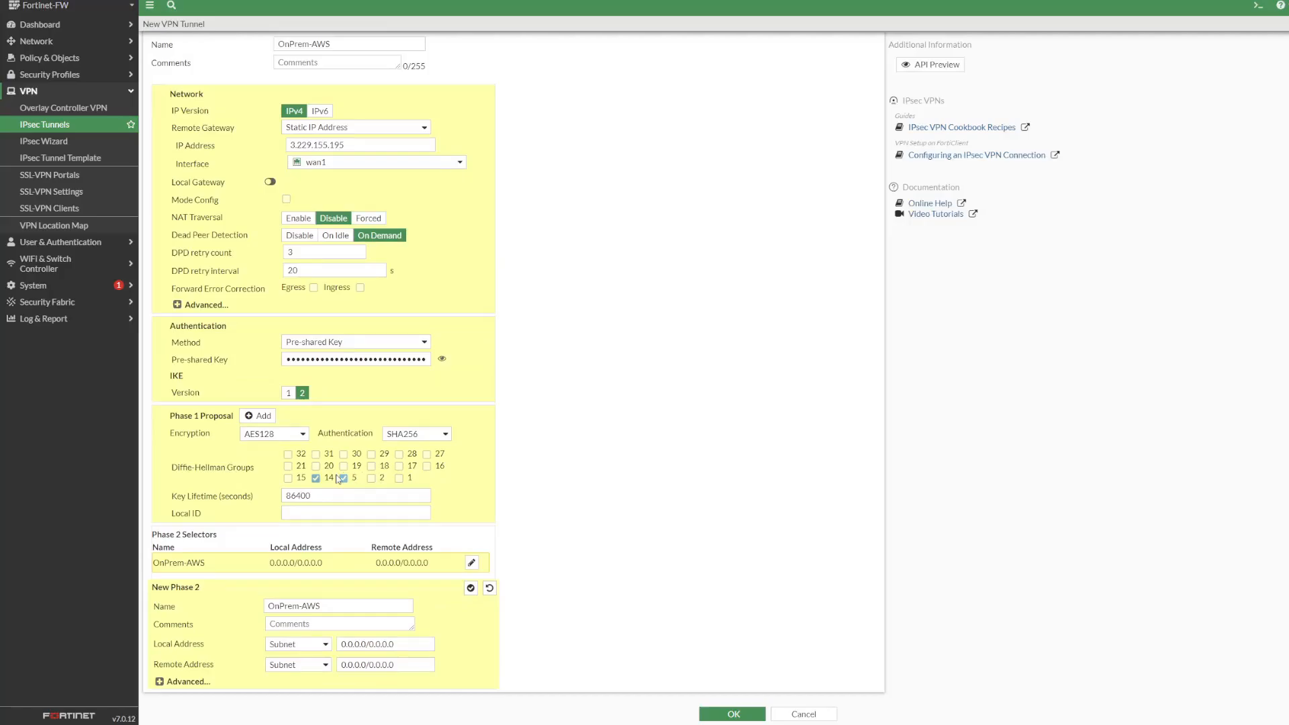
Step: Set Phase 1 to SHA1 authentication with only Diffie-Hellman group 2, and a key lifetime of 28800 seconds
{"action": "left_click", "coordinate": [343, 478]}
{"action": "left_click", "coordinate": [316, 478]}
{"action": "left_click", "coordinate": [371, 478]}
{"action": "left_click", "coordinate": [414, 458]}
{"action": "left_click", "coordinate": [504, 471]}
{"action": "double_click", "coordinate": [322, 496]}
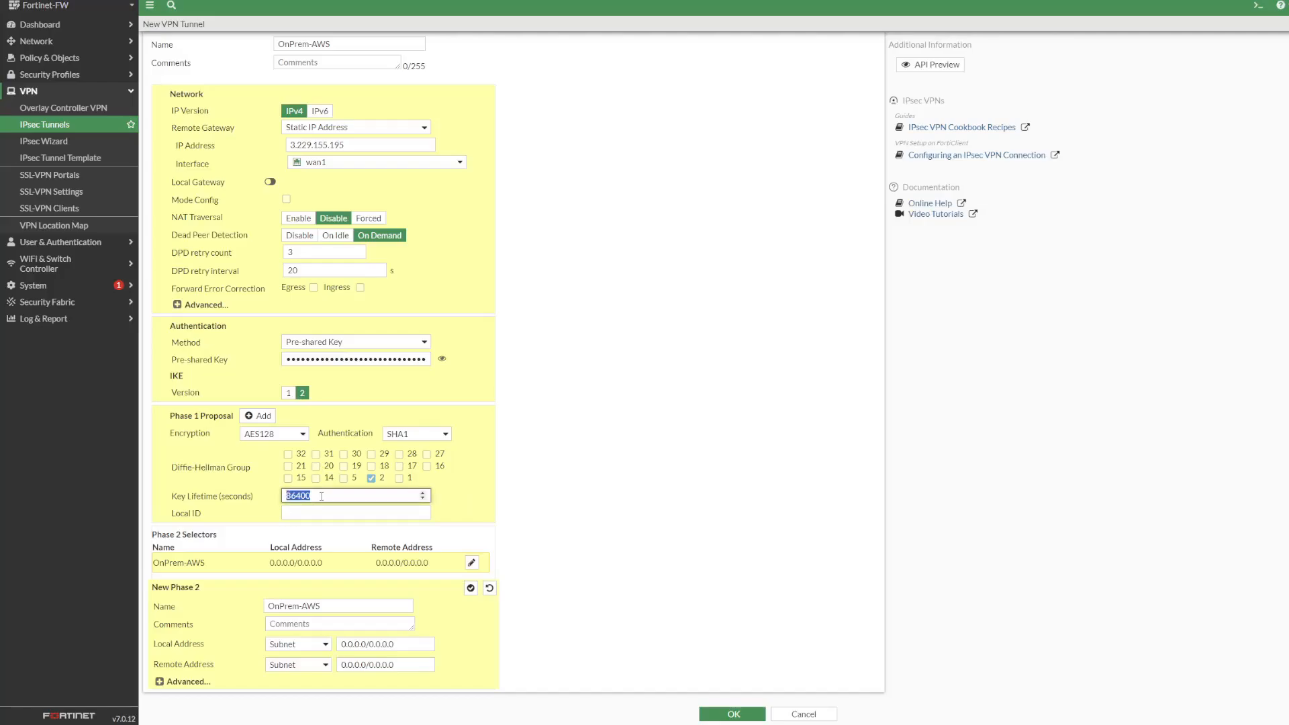
{"action": "type", "text": "28800"}
Step: Expand the advanced Phase 2 settings and set the local address to 10.11.12.0/24 and the remote address to 10.12.0.0/16
{"action": "left_click", "coordinate": [159, 682]}
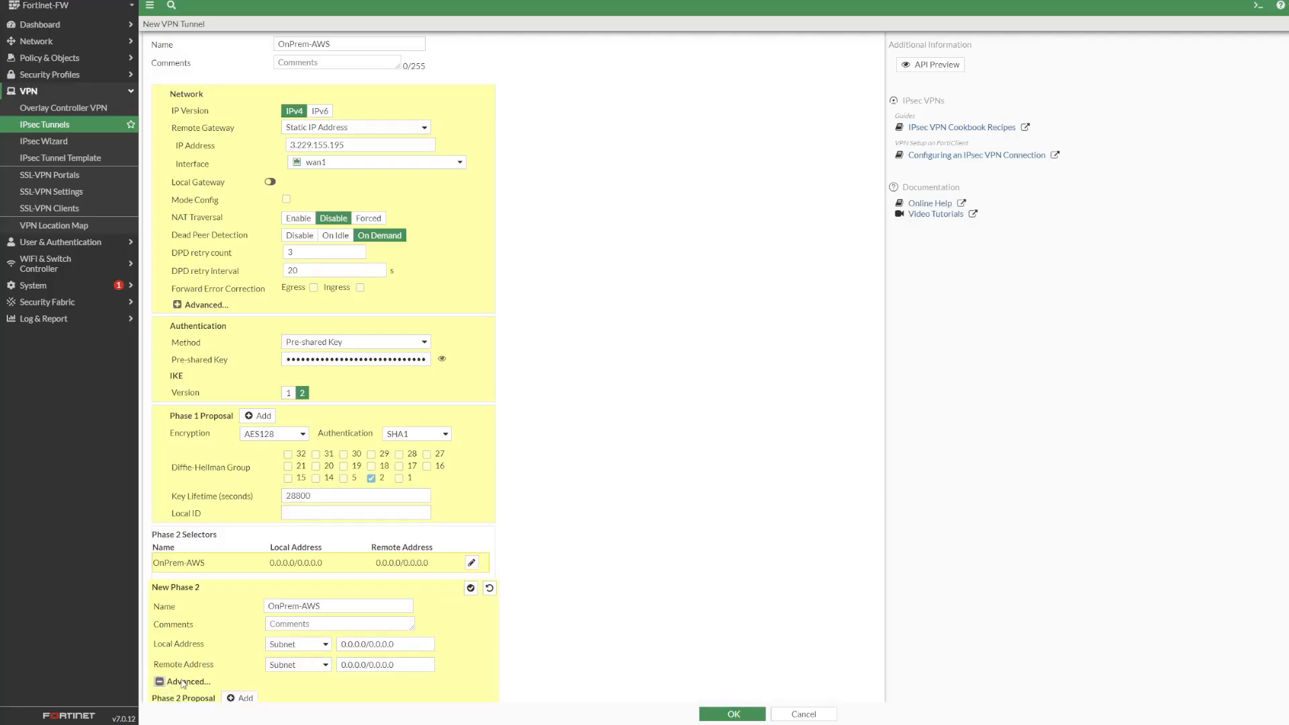
{"action": "scroll", "coordinate": [255, 631], "scroll_direction": "down", "scroll_amount": 2}
{"action": "triple_click", "coordinate": [376, 533]}
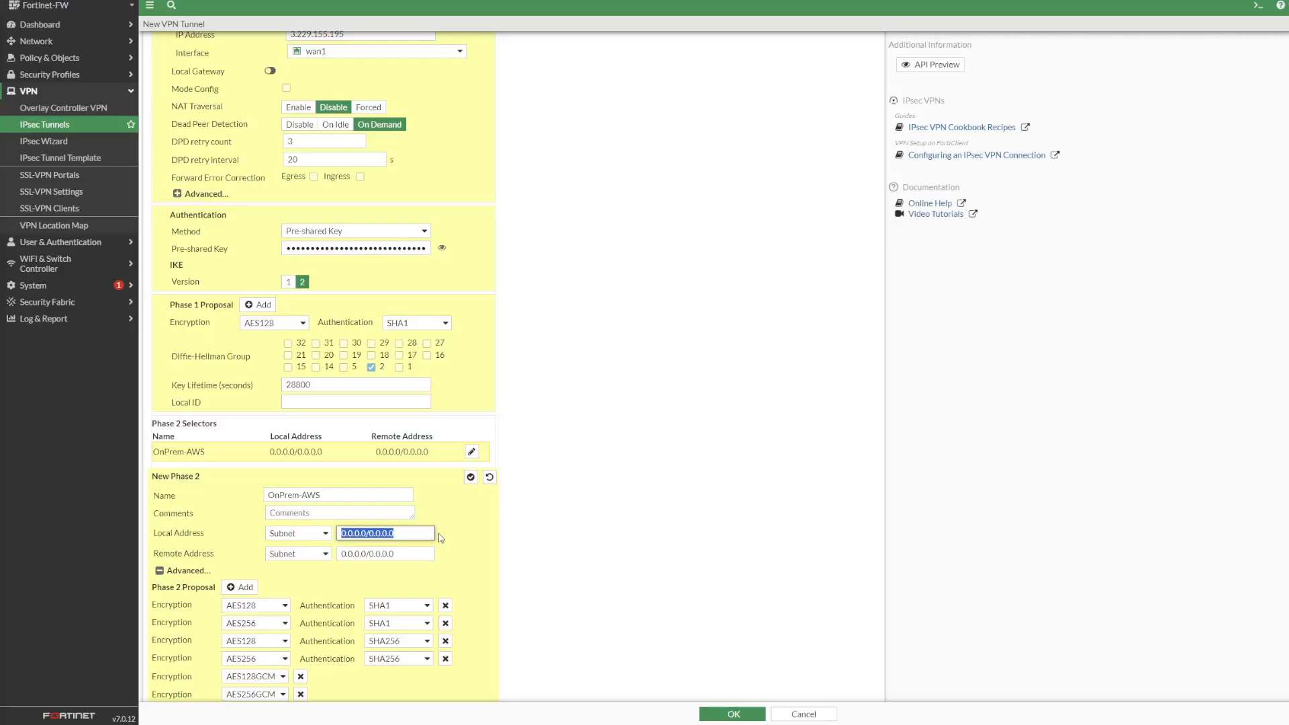
{"action": "type", "text": "10.11.12"}
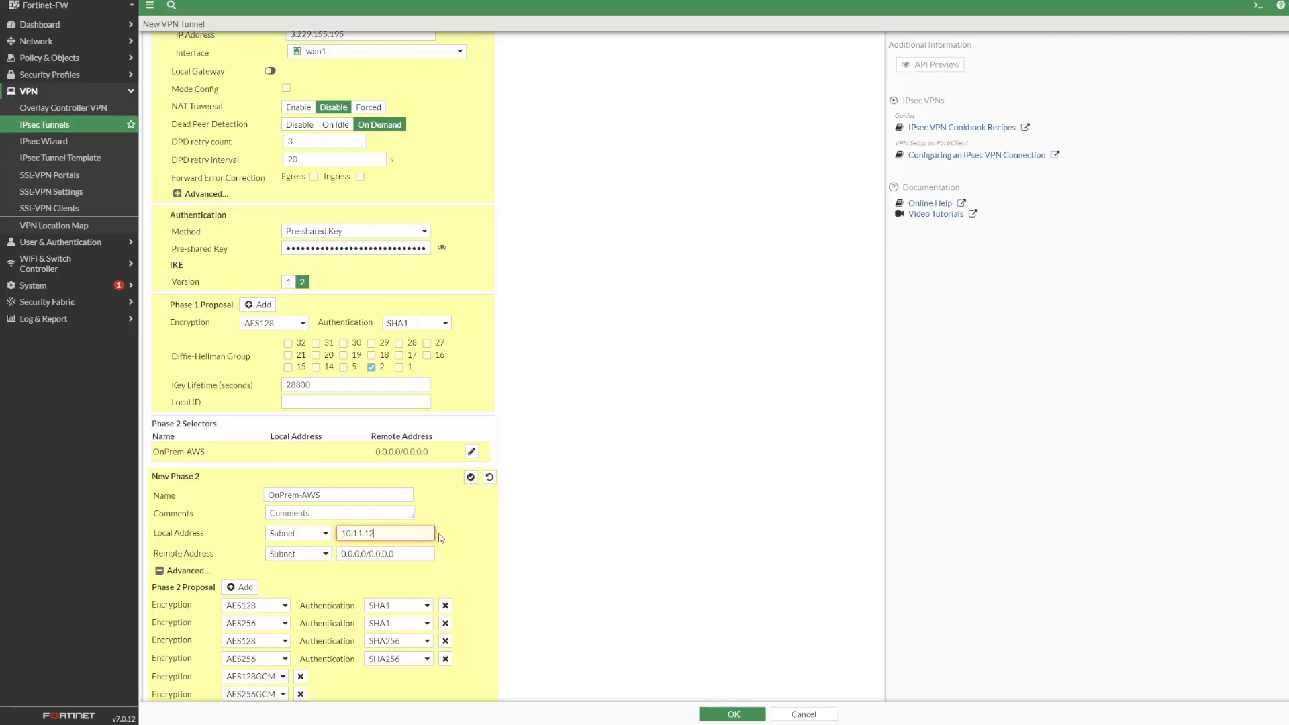
{"action": "type", "text": ".0/24"}
{"action": "triple_click", "coordinate": [366, 552]}
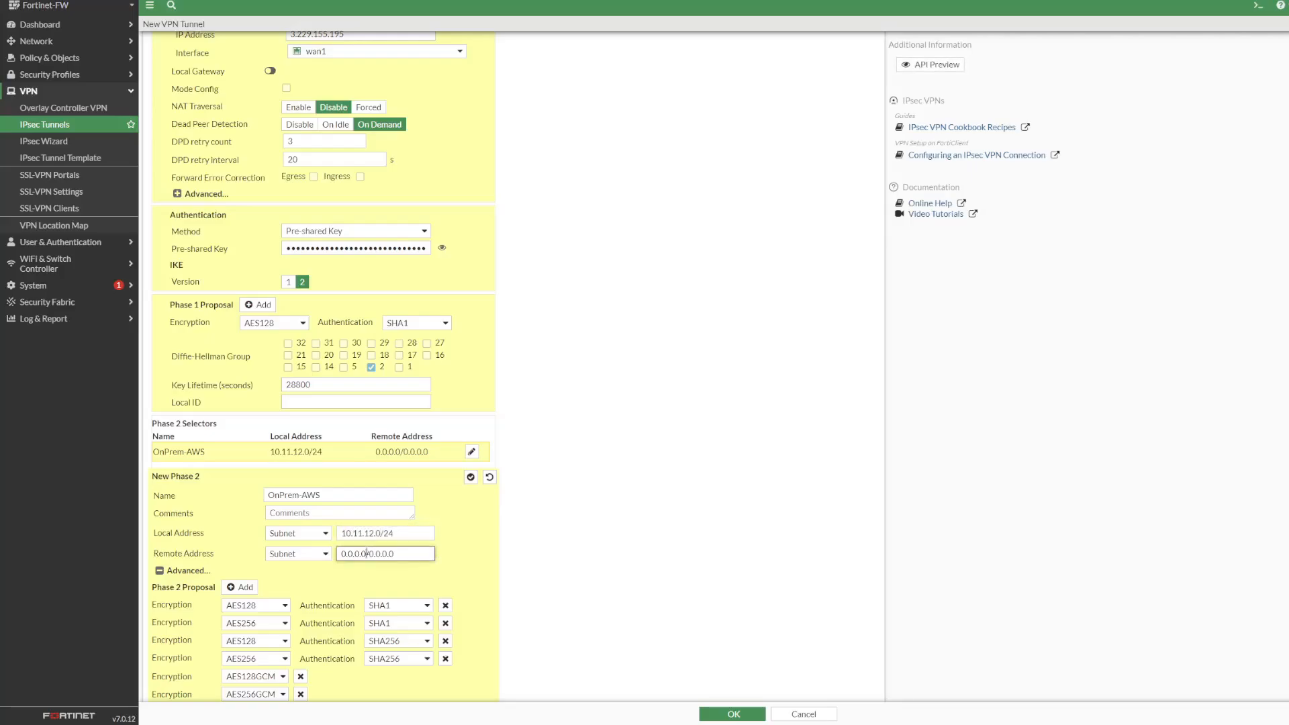
{"action": "type", "text": "10.12.0.0/16"}
Step: Reduce the Phase 2 proposals to a single entry with AES128 encryption and SHA1 authentication
{"action": "scroll", "coordinate": [435, 508], "scroll_direction": "down", "scroll_amount": 3}
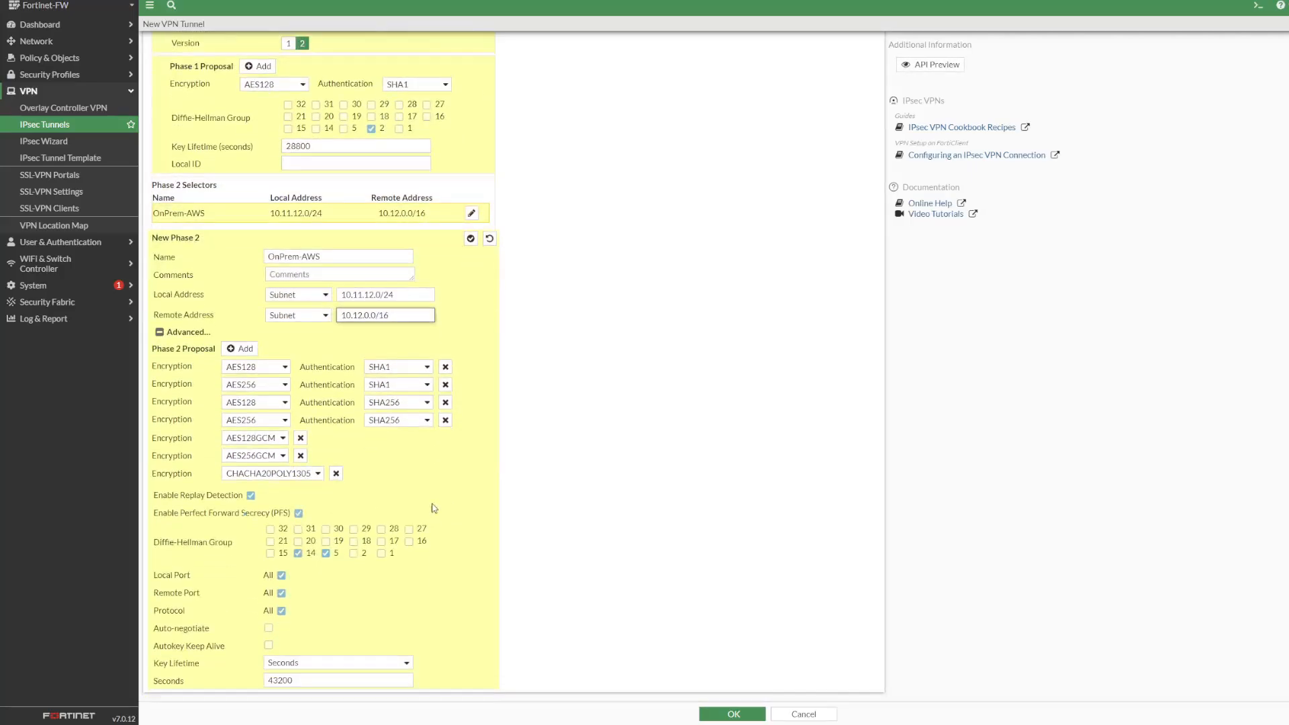
{"action": "scroll", "coordinate": [446, 383], "scroll_direction": "up", "scroll_amount": 1}
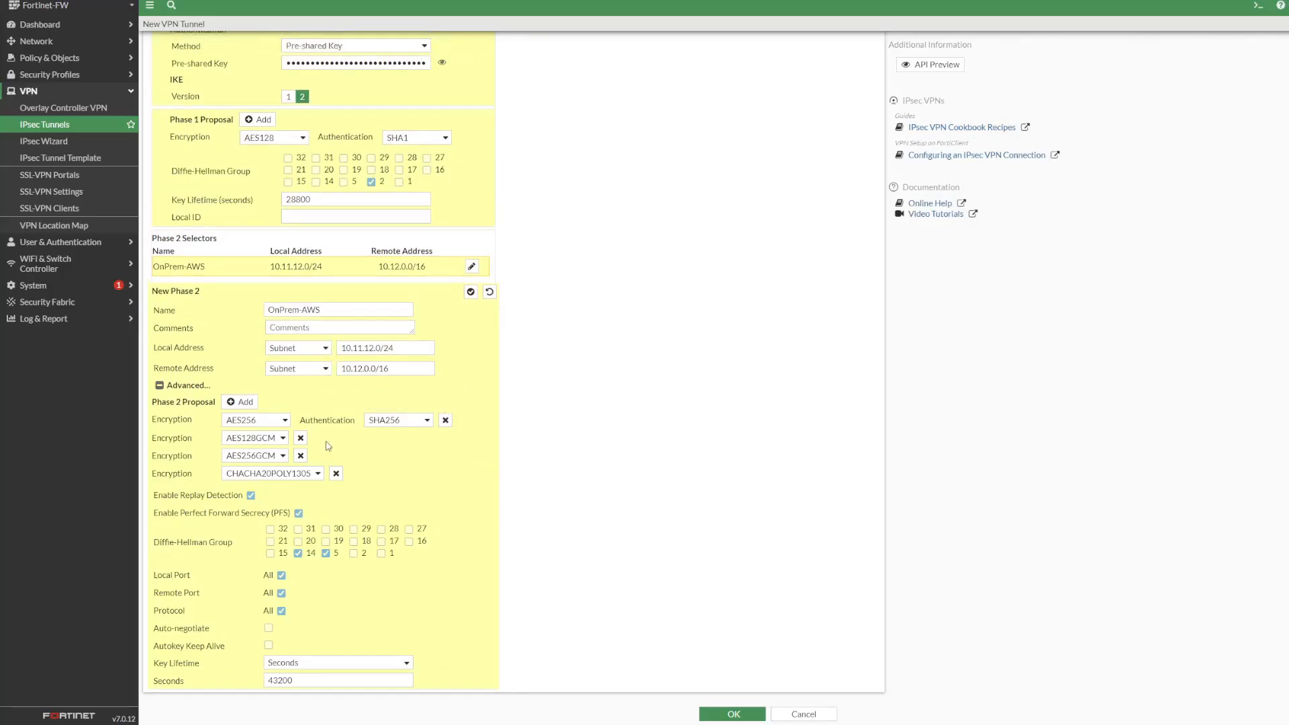
{"action": "left_click", "coordinate": [300, 437]}
{"action": "left_click", "coordinate": [300, 455]}
{"action": "left_click", "coordinate": [336, 473]}
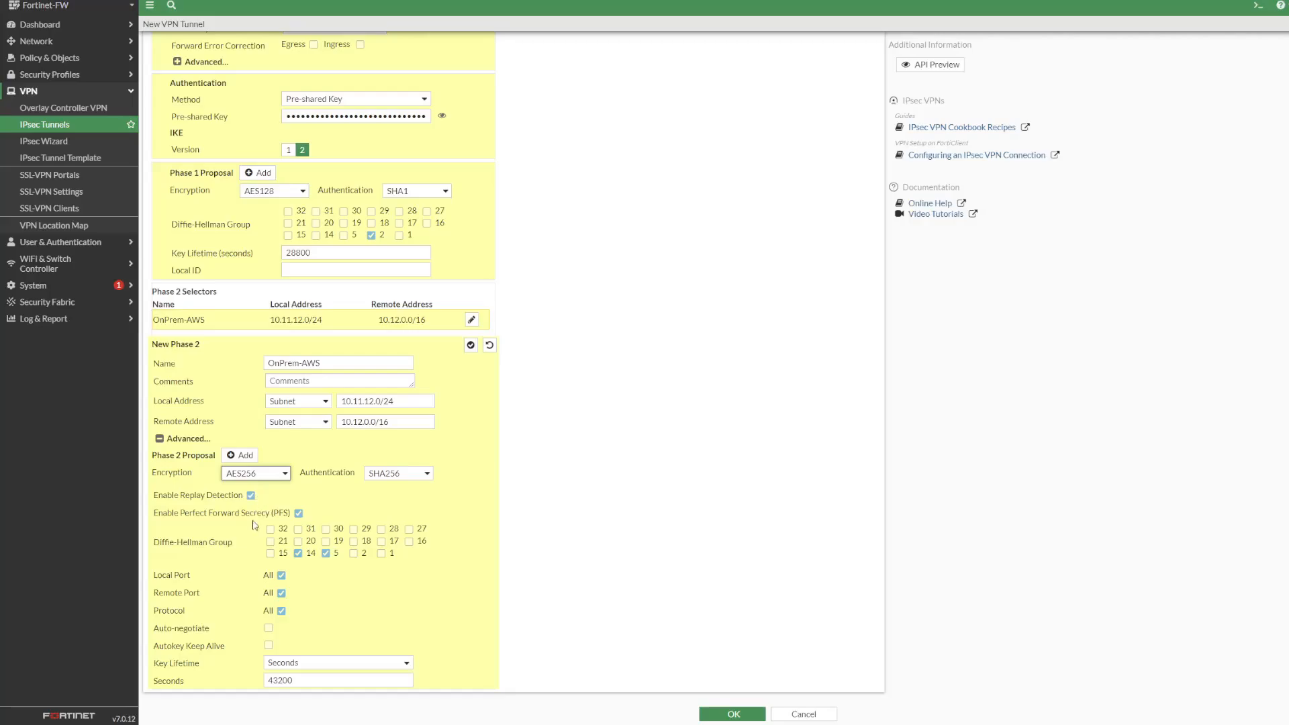
{"action": "left_click", "coordinate": [413, 479]}
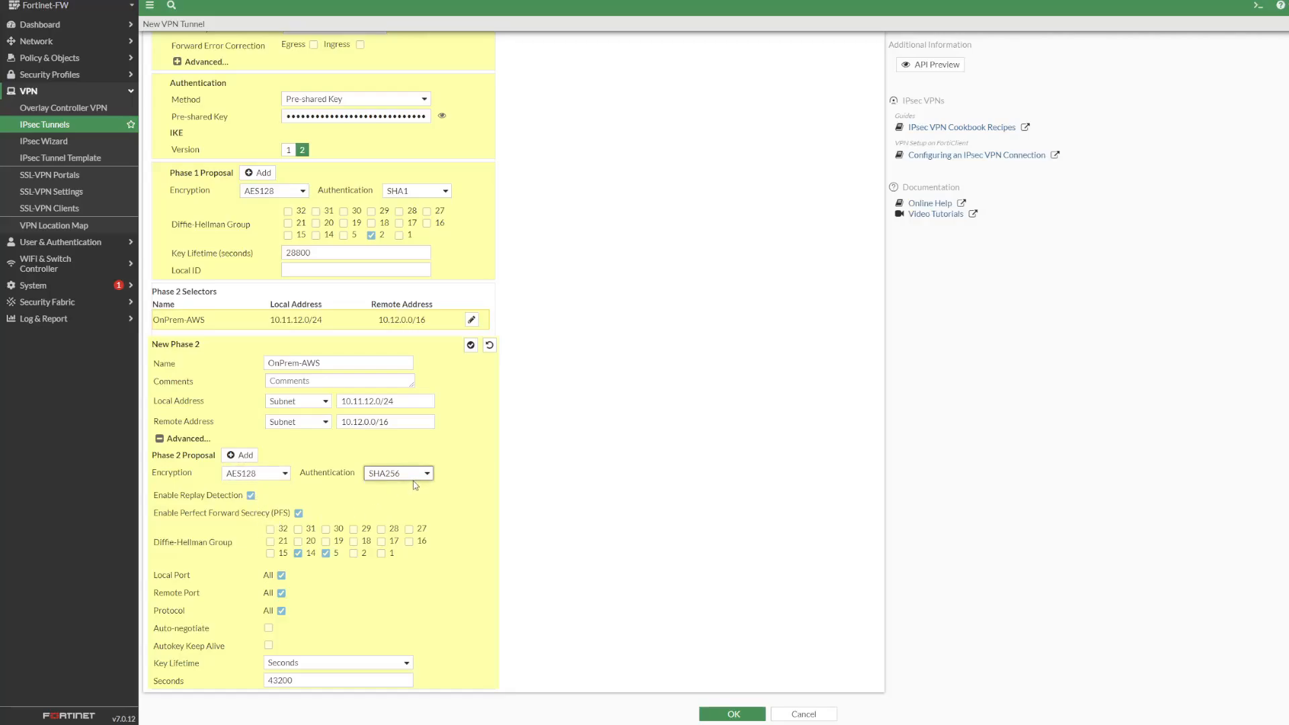
{"action": "key", "text": "Up"}
Step: Replace Diffie-Hellman groups 14 and 5 of Phase 2 with group 2 only
{"action": "left_click", "coordinate": [326, 553]}
{"action": "left_click", "coordinate": [298, 553]}
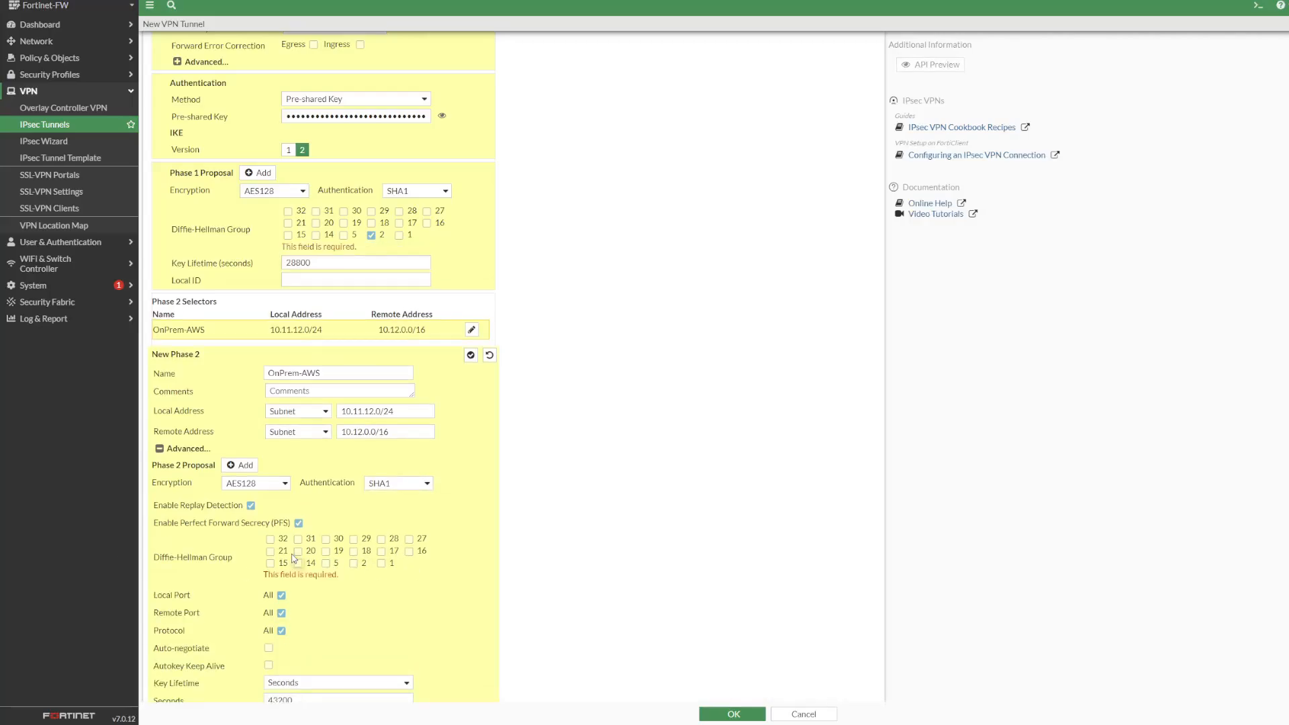
{"action": "left_click", "coordinate": [354, 563]}
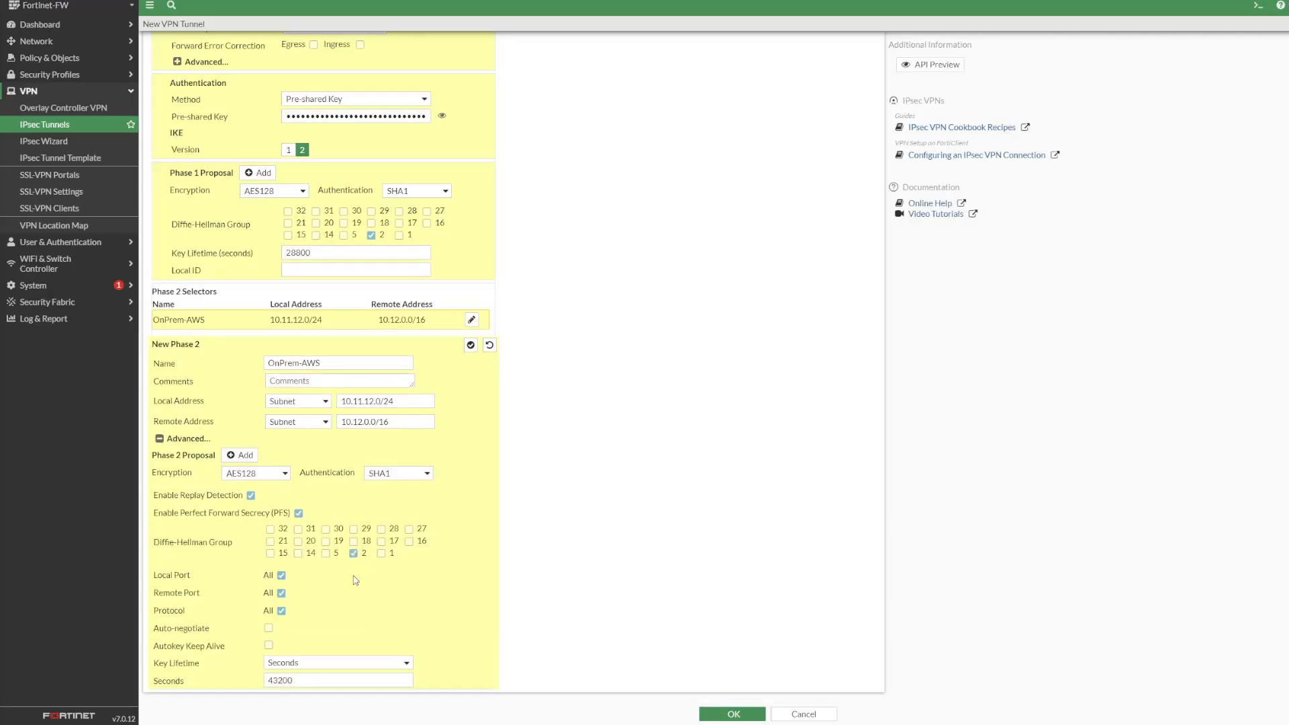
Step: Enable Phase 2 auto-negotiate with a key lifetime of 3600 seconds, and save the OnPrem-AWS tunnel
{"action": "left_click", "coordinate": [269, 628]}
{"action": "double_click", "coordinate": [379, 679]}
{"action": "type", "text": "3600"}
{"action": "left_click", "coordinate": [734, 648]}
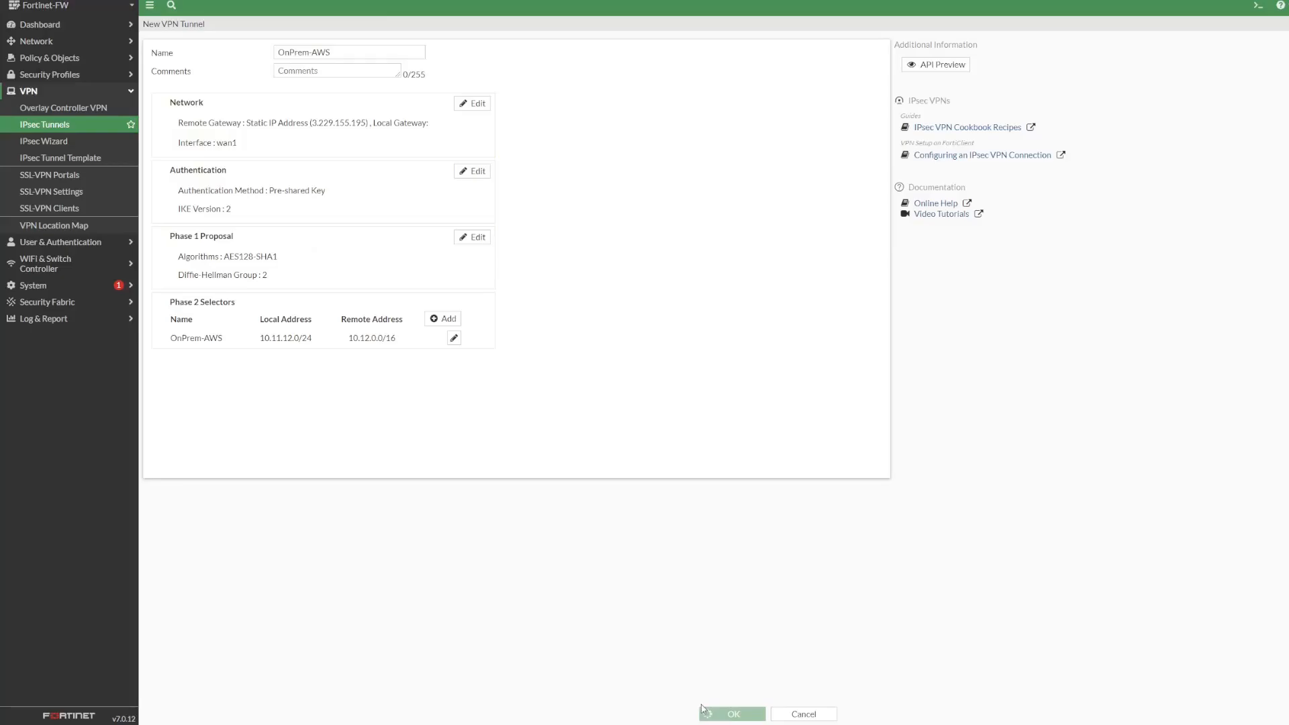
{"action": "left_click", "coordinate": [731, 713]}
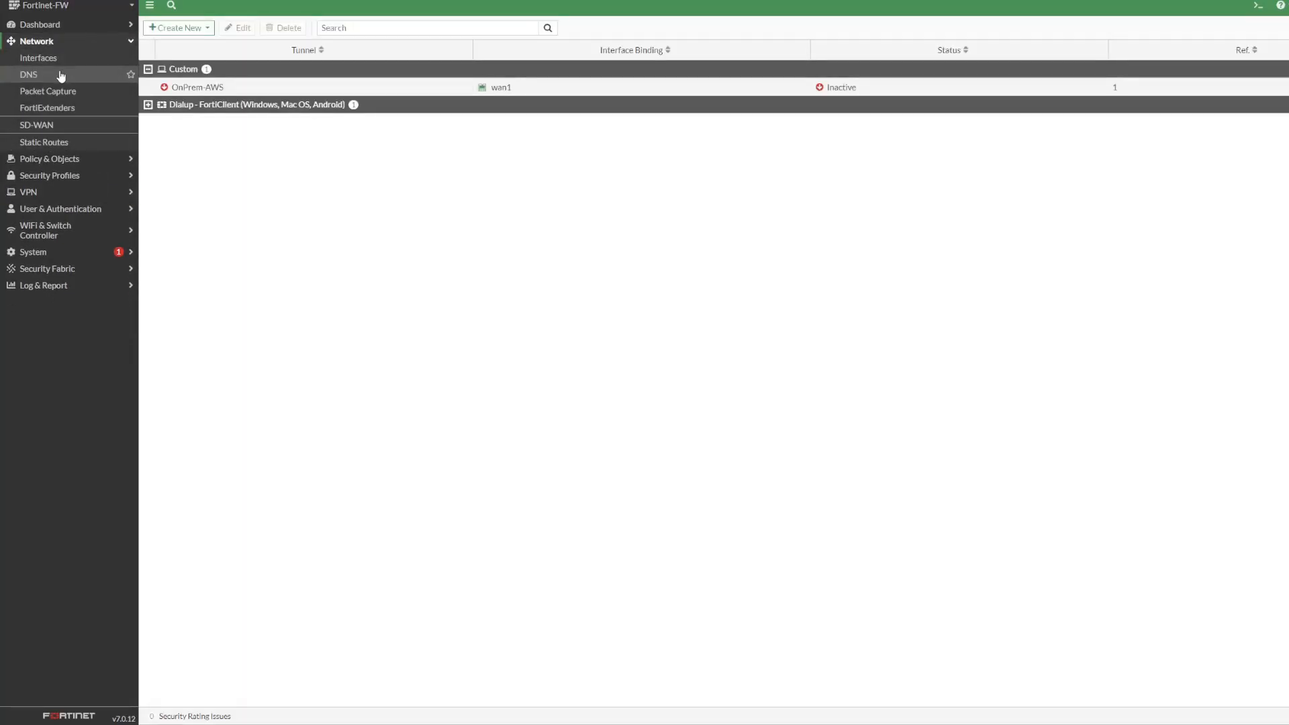
Step: Edit the OnPrem-AWS tunnel interface under wan1 and set its IP to 169.254.101.106
{"action": "left_click", "coordinate": [66, 59]}
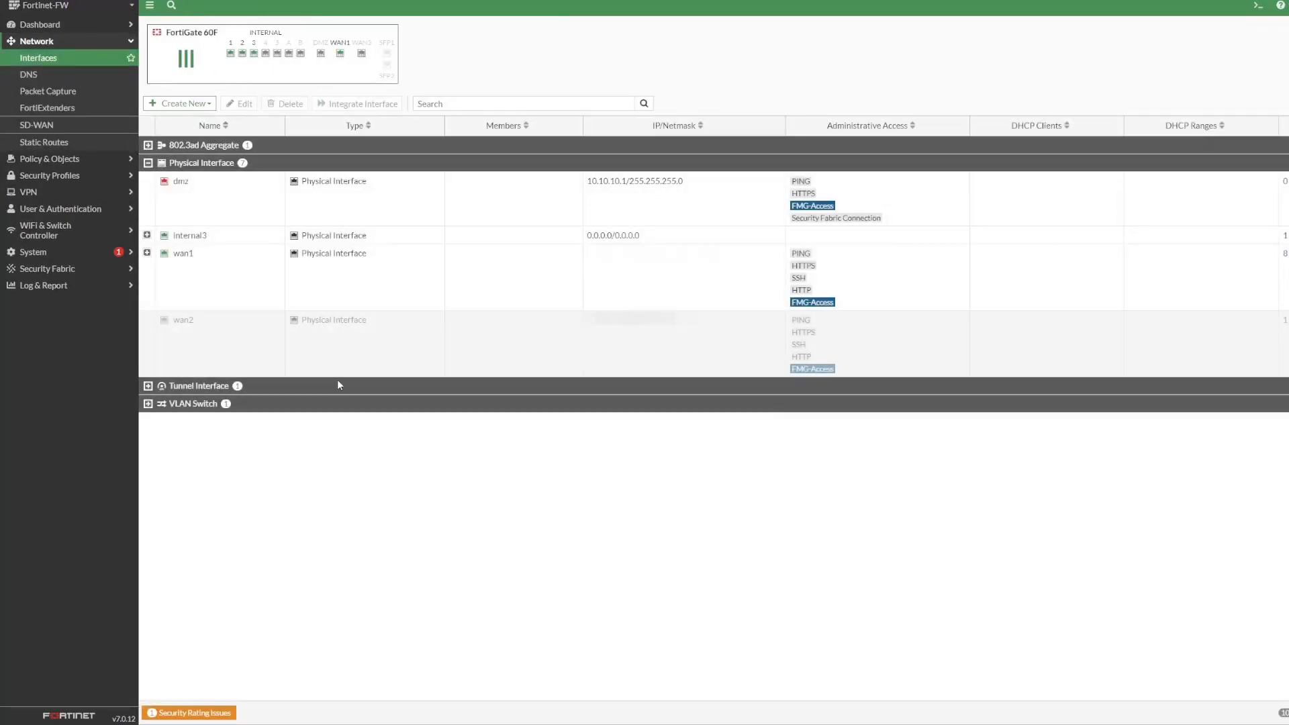
{"action": "left_click", "coordinate": [147, 253]}
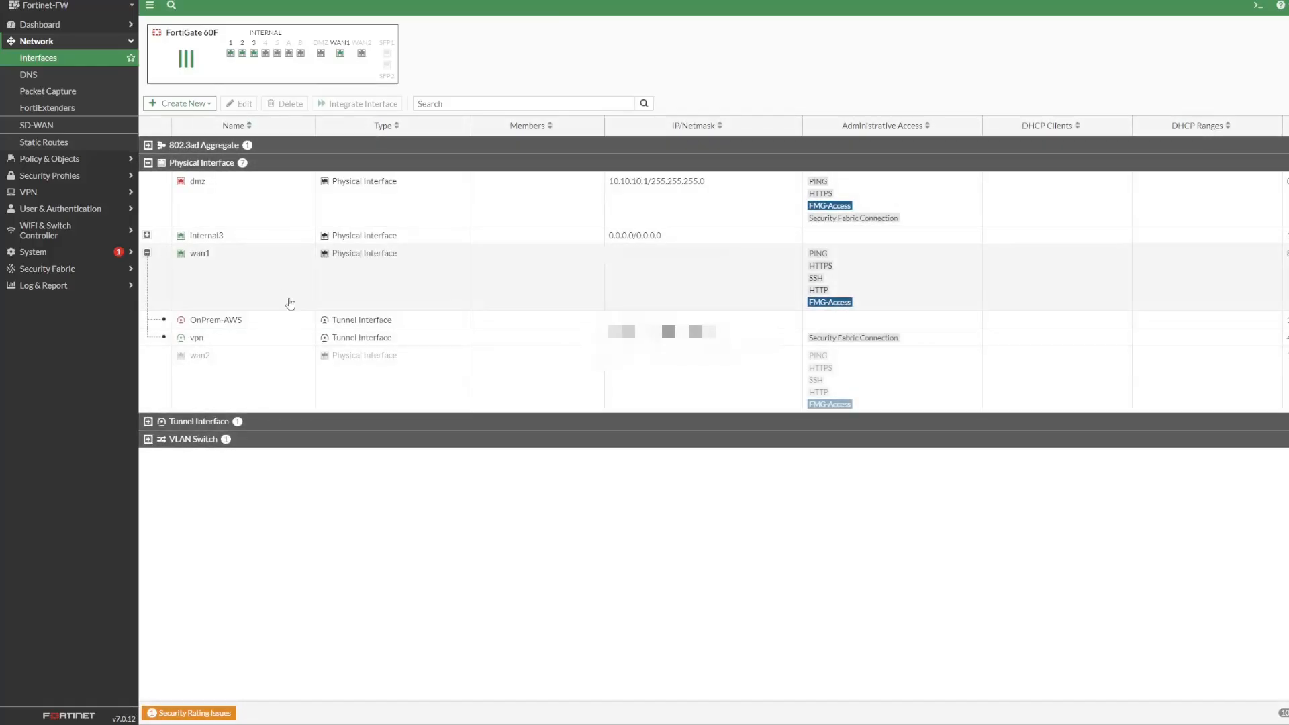
{"action": "double_click", "coordinate": [232, 321]}
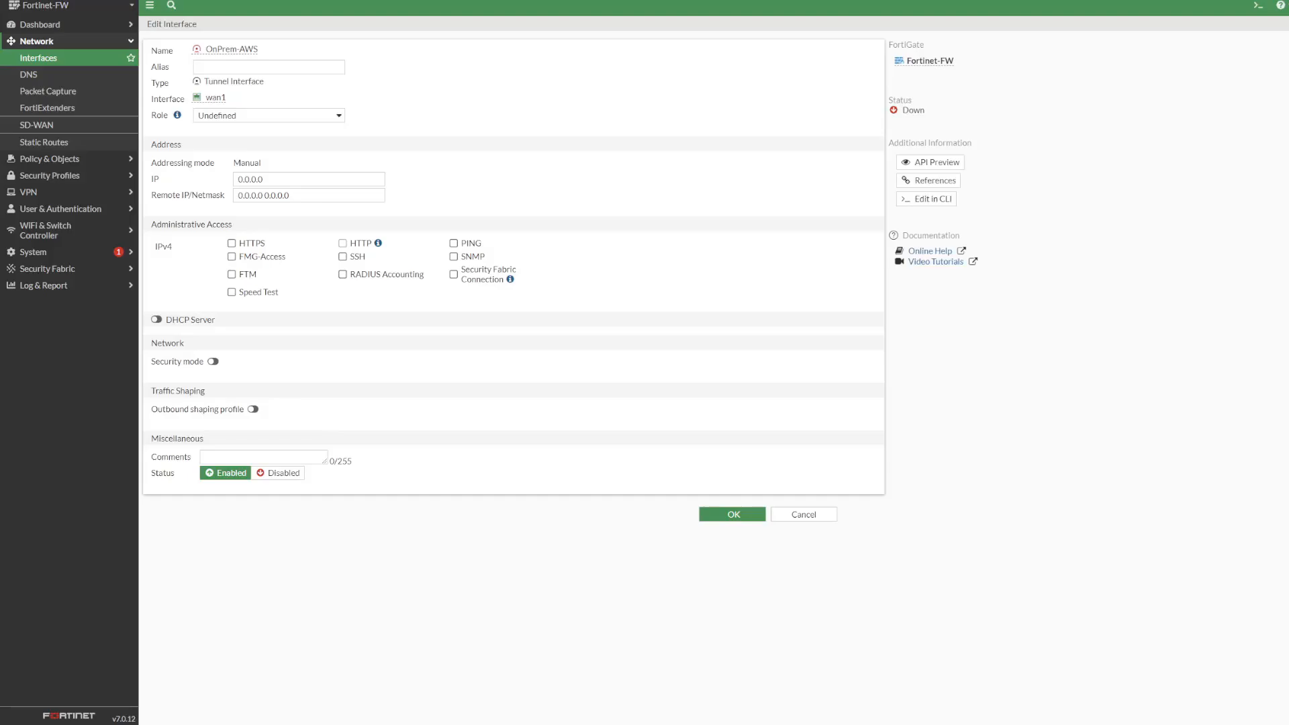
{"action": "double_click", "coordinate": [265, 180]}
{"action": "type", "text": "169.254.101.106"}
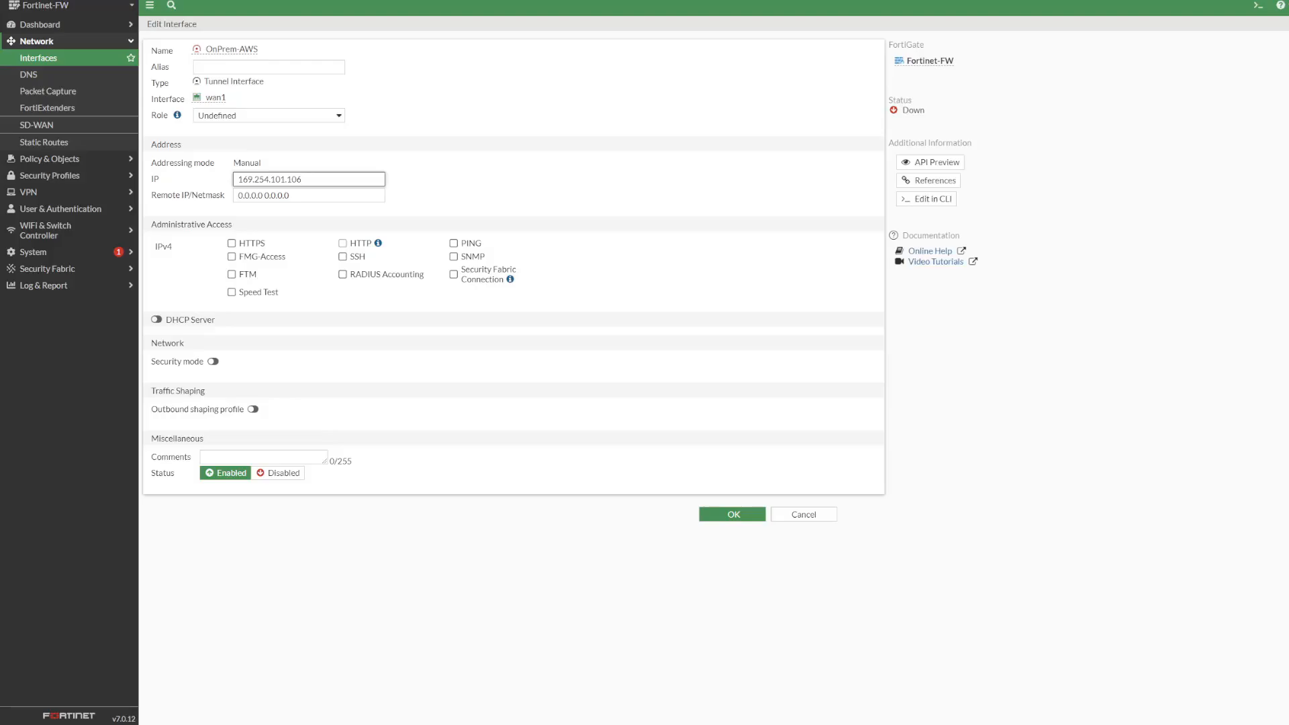
Step: Set the interface's remote IP/netmask to 169.254.101.105/30, allow PING administrative access, and save the interface
{"action": "key", "text": "alt+Tab"}
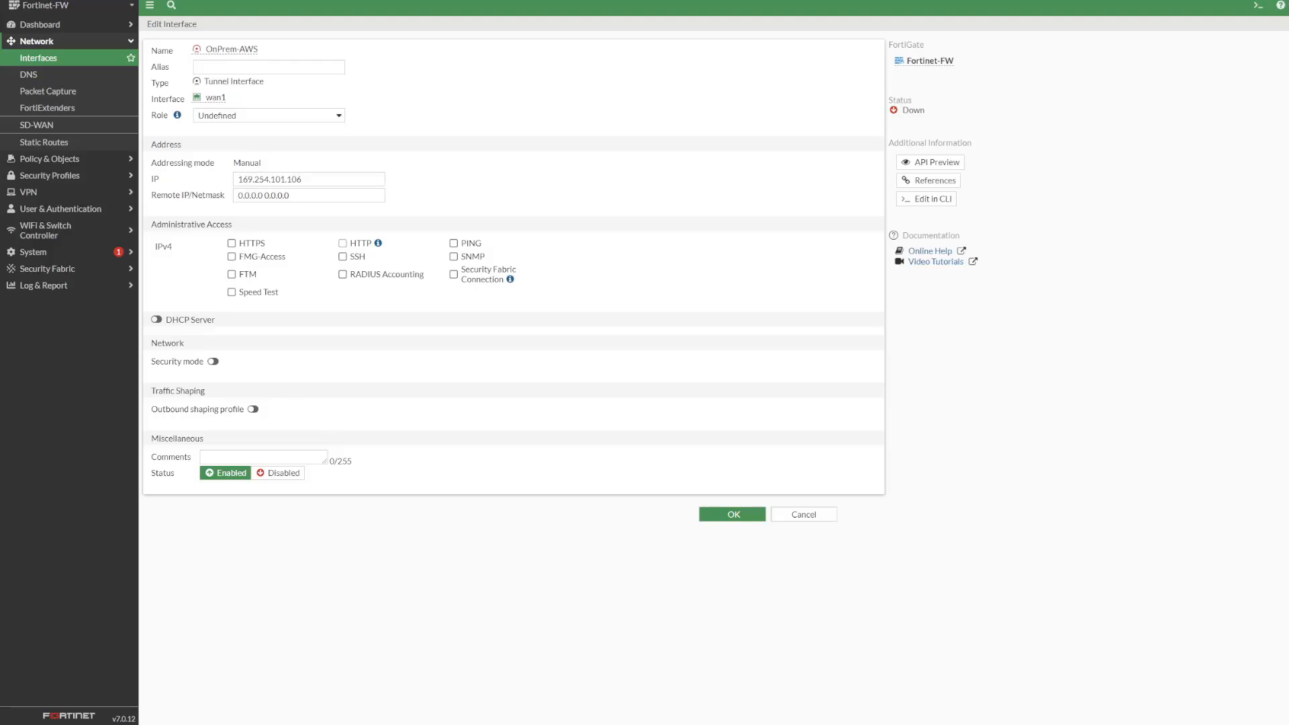
{"action": "triple_click", "coordinate": [289, 195]}
{"action": "type", "text": "169.254.101.105/30"}
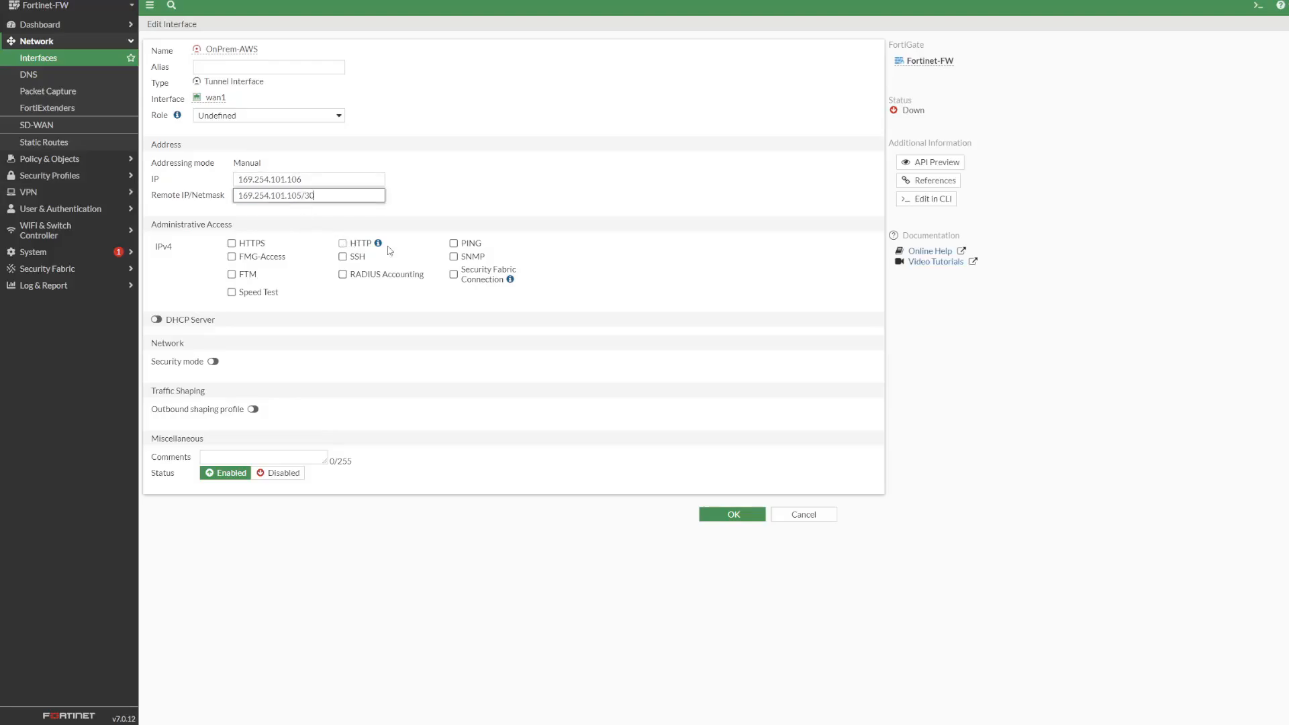
{"action": "left_click", "coordinate": [454, 243]}
{"action": "left_click", "coordinate": [742, 513]}
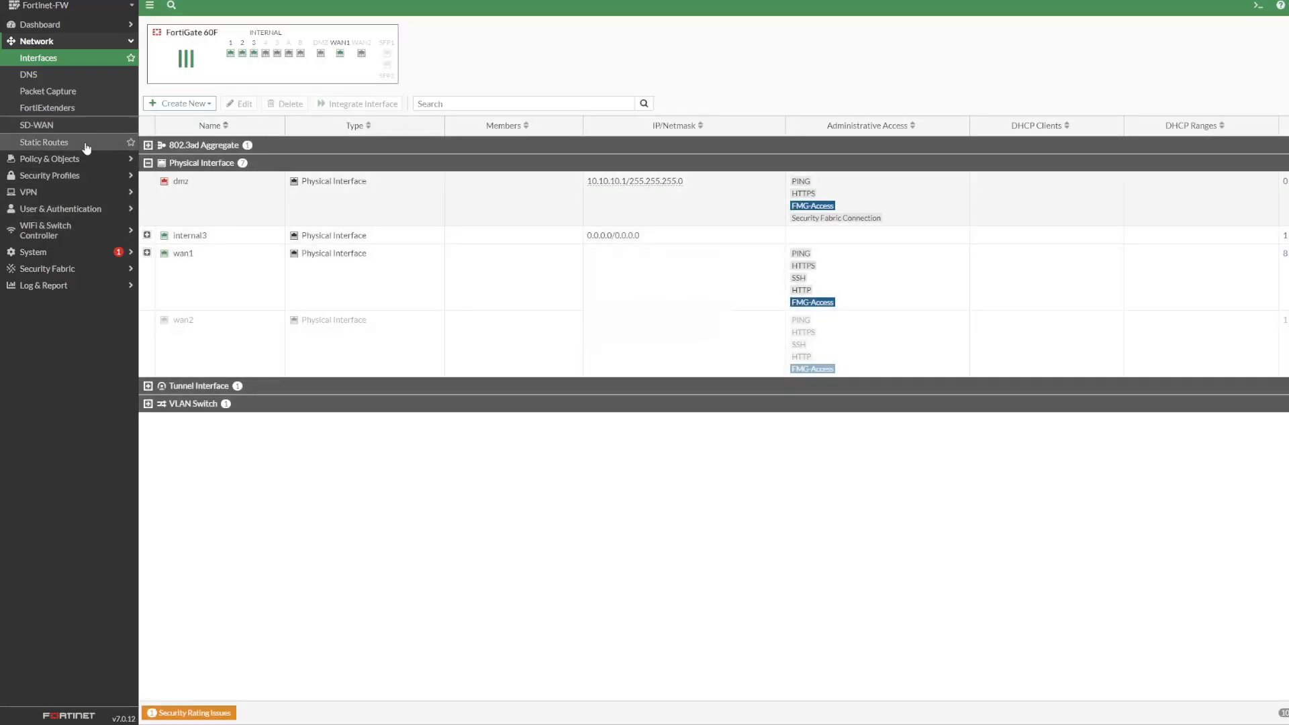
Step: Create a static route to 10.12.0.0/16 through the OnPrem-AWS interface
{"action": "left_click", "coordinate": [44, 142]}
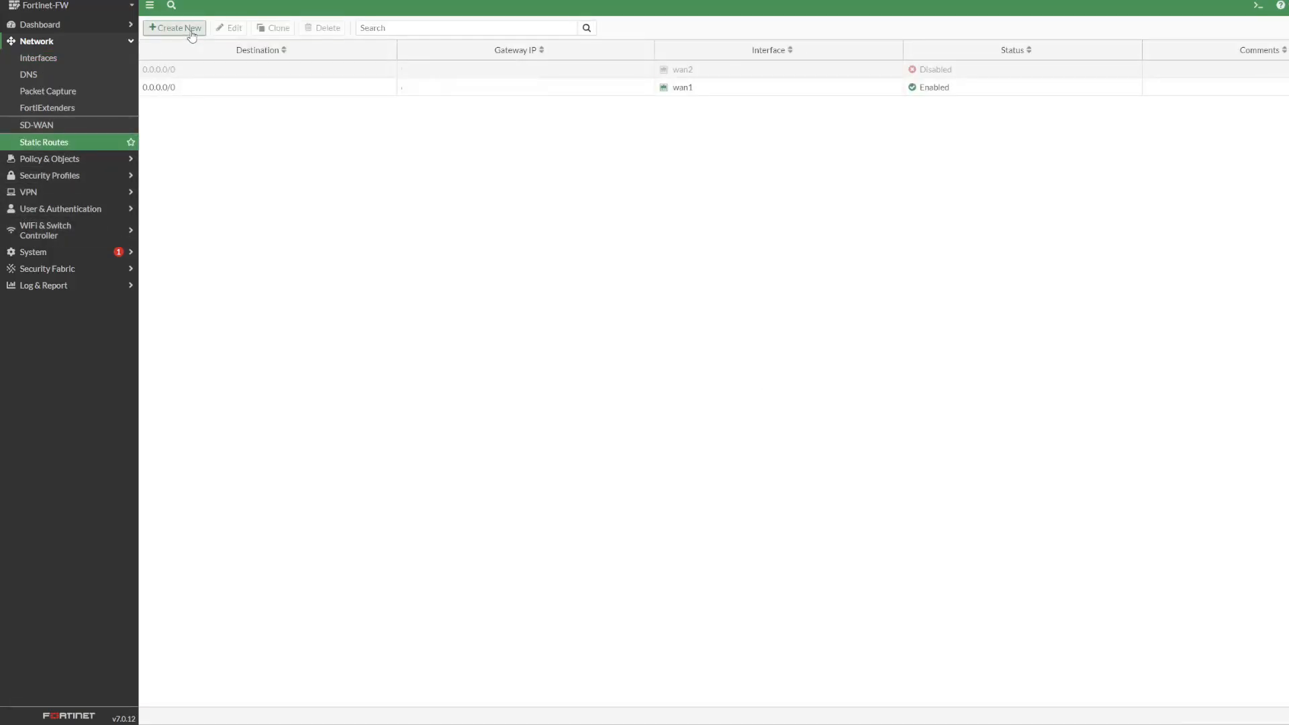
{"action": "left_click", "coordinate": [192, 34]}
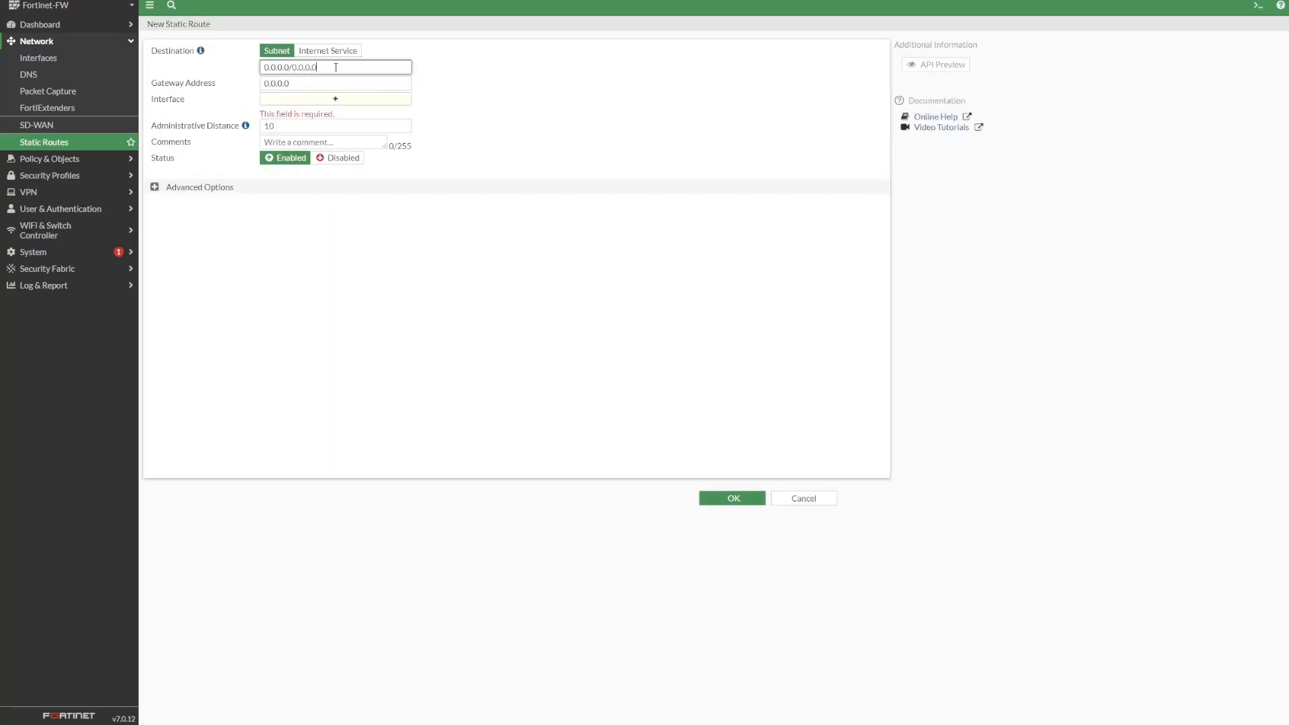
{"action": "type", "text": "10.12.0.0/16"}
{"action": "left_click", "coordinate": [338, 98]}
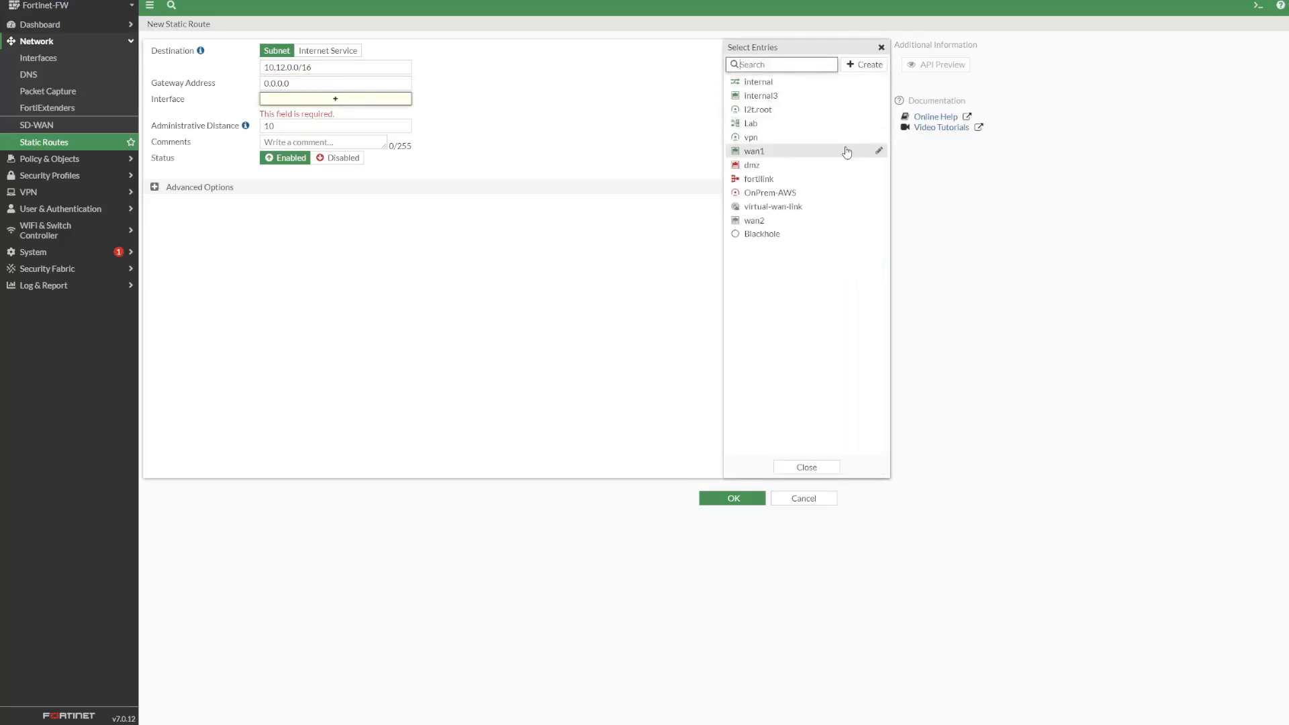
{"action": "left_click", "coordinate": [807, 195]}
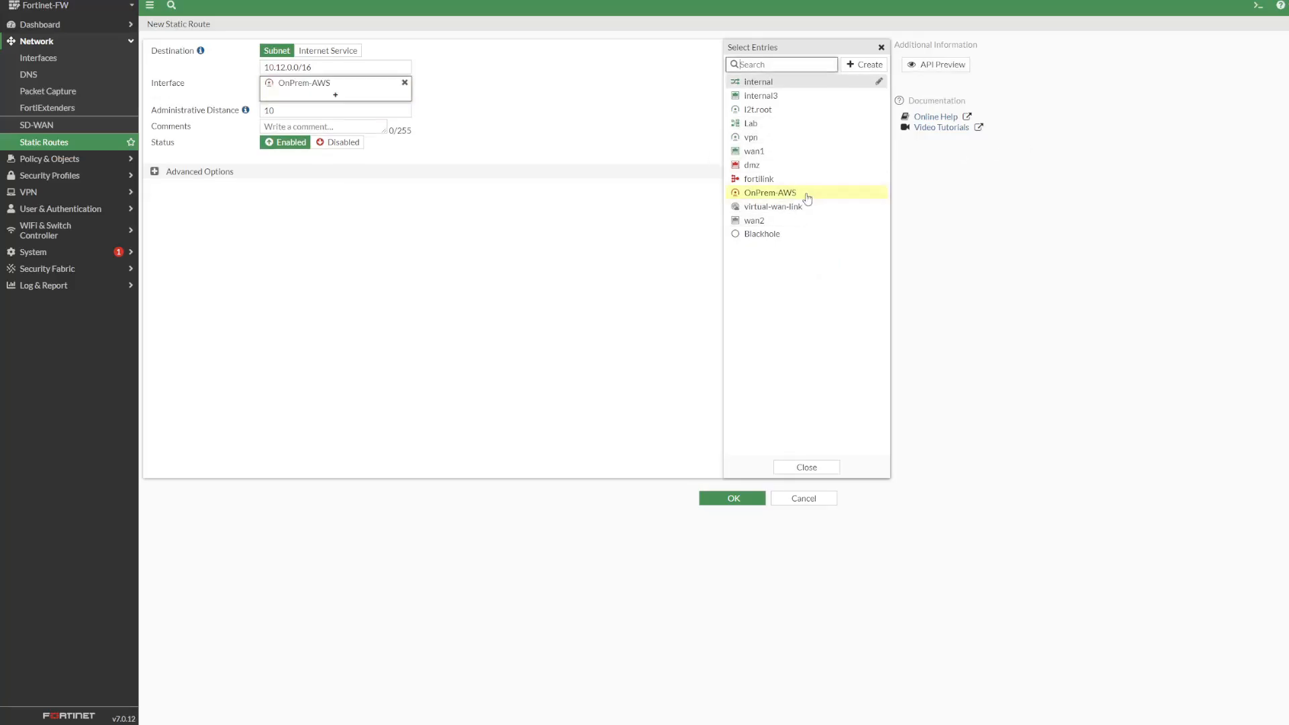
{"action": "left_click", "coordinate": [806, 466]}
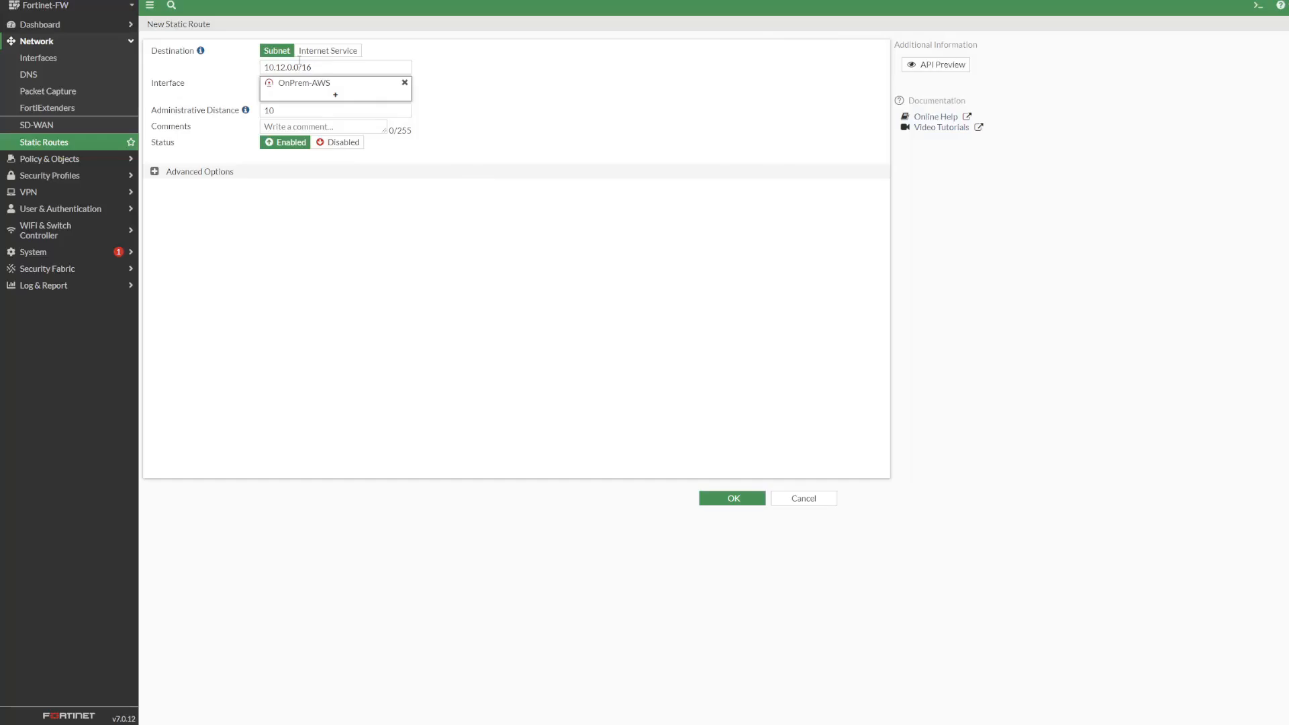
{"action": "left_click", "coordinate": [735, 499]}
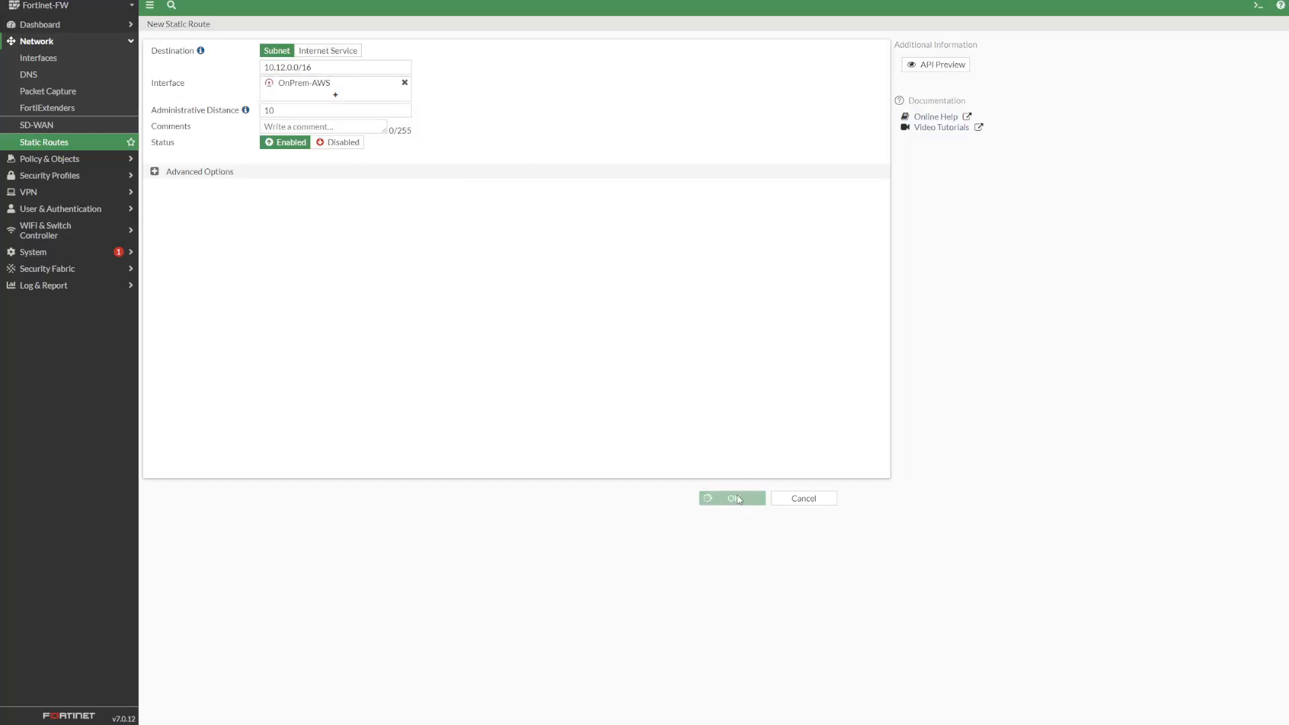
Step: Start a new firewall policy named OnPrem-to-AWS
{"action": "left_click", "coordinate": [71, 159]}
{"action": "left_click", "coordinate": [59, 78]}
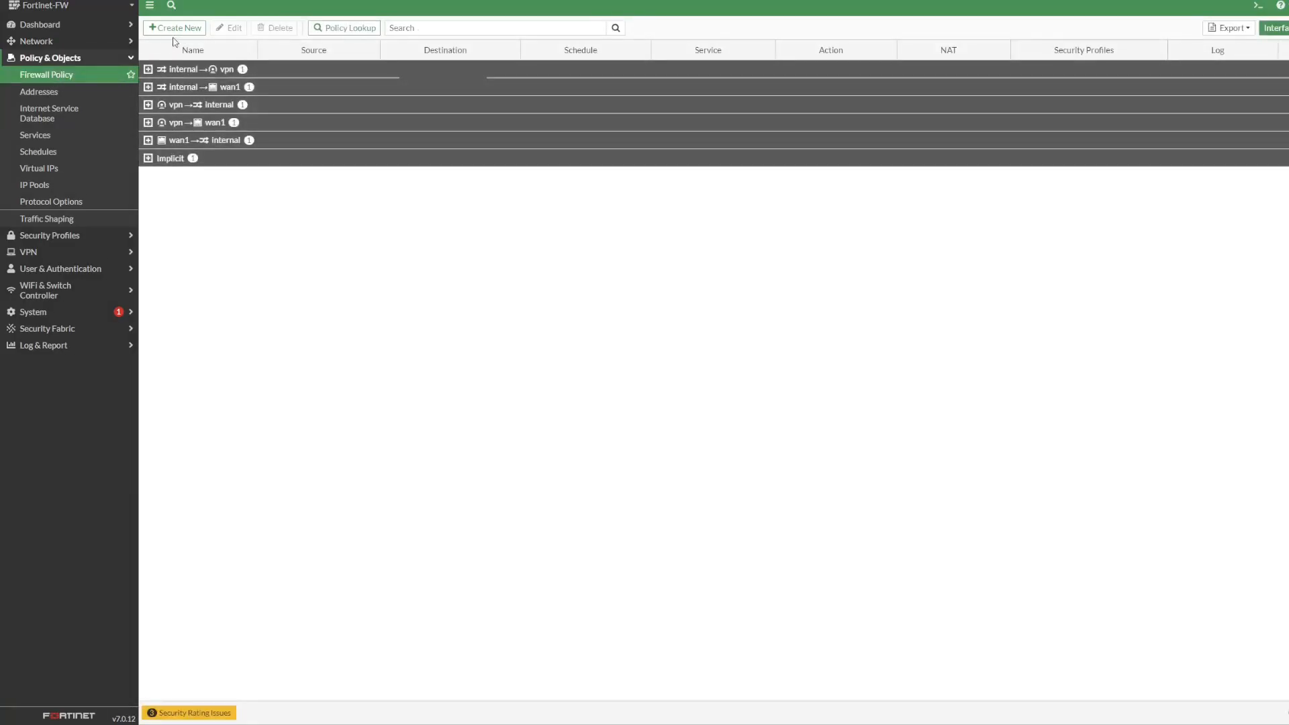
{"action": "left_click", "coordinate": [174, 28]}
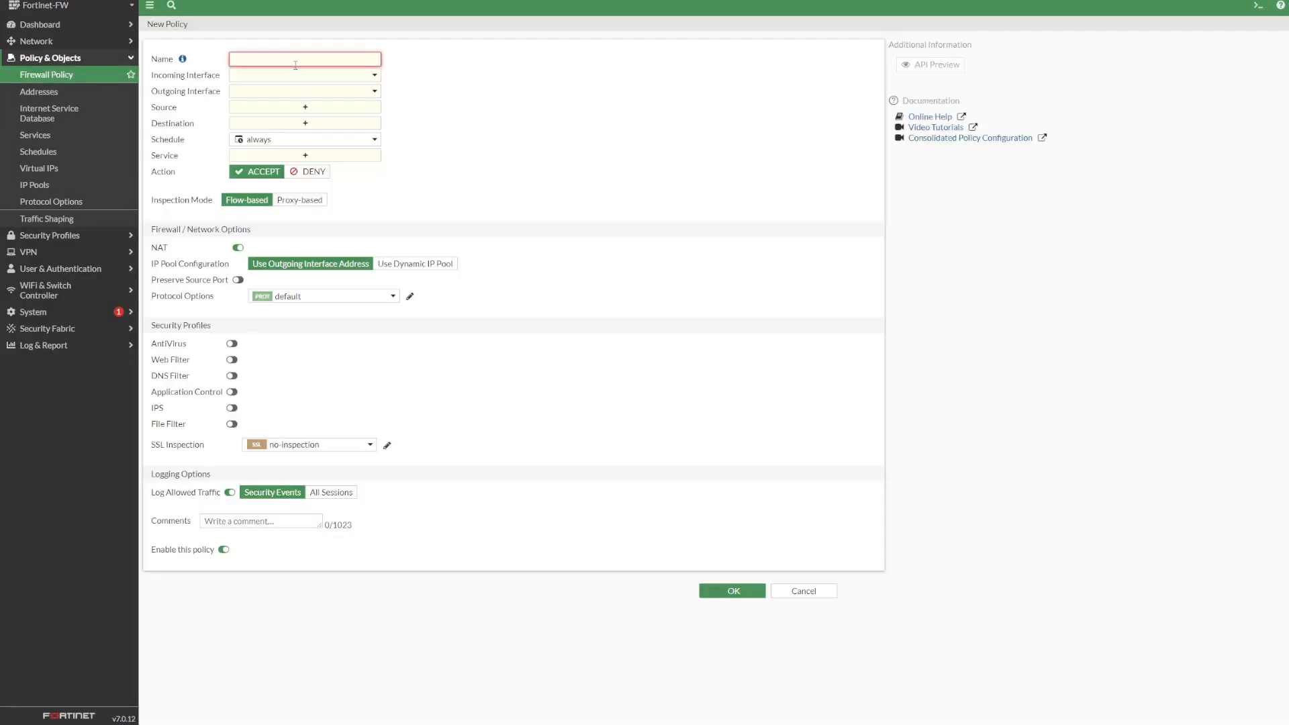
{"action": "type", "text": "OnPrem-to-AWS"}
Step: Set the policy's incoming interface to Lab, its outgoing interface to OnPrem-AWS and its source to all
{"action": "left_click", "coordinate": [296, 79]}
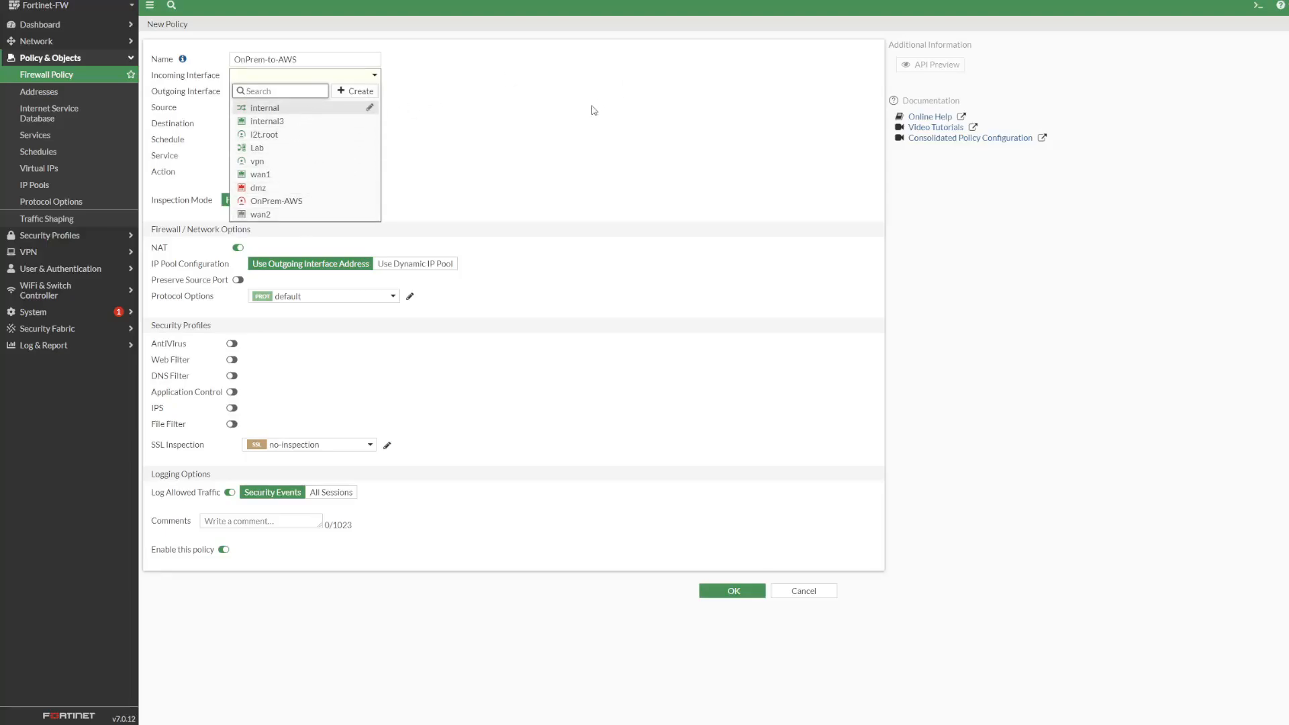
{"action": "left_click", "coordinate": [275, 147]}
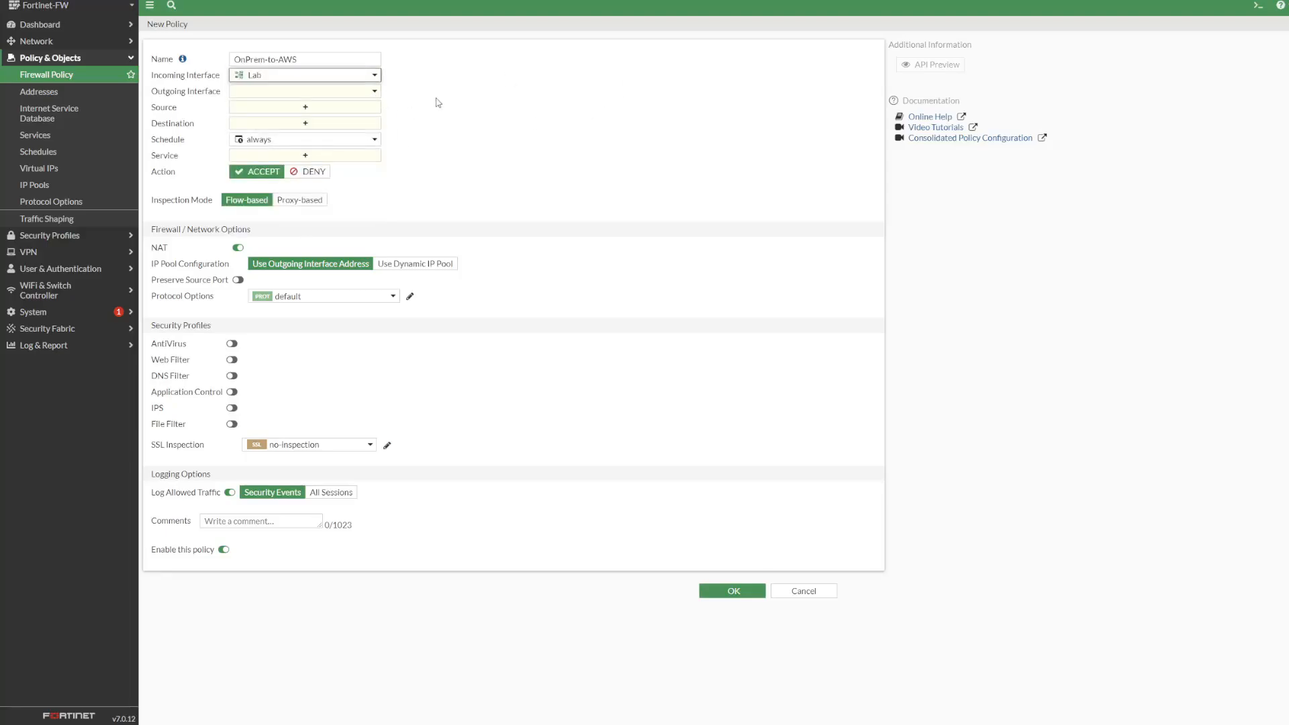
{"action": "left_click", "coordinate": [375, 96]}
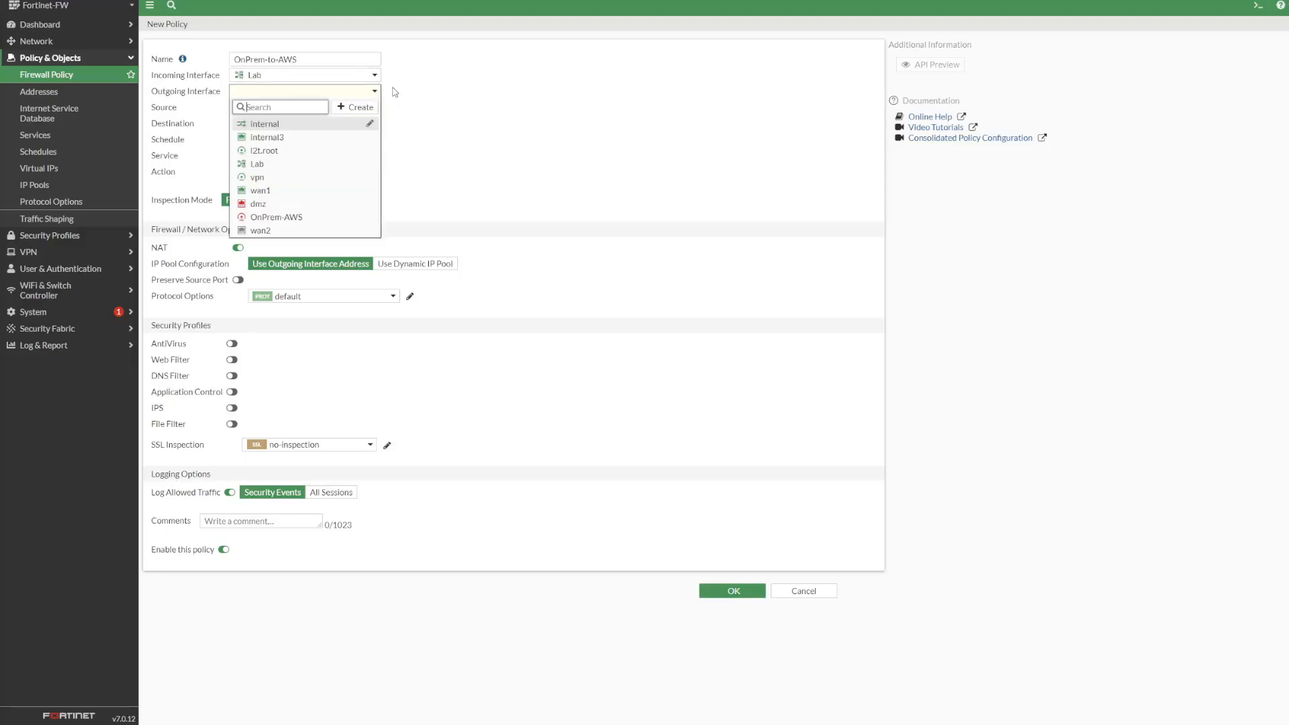
{"action": "left_click", "coordinate": [302, 218]}
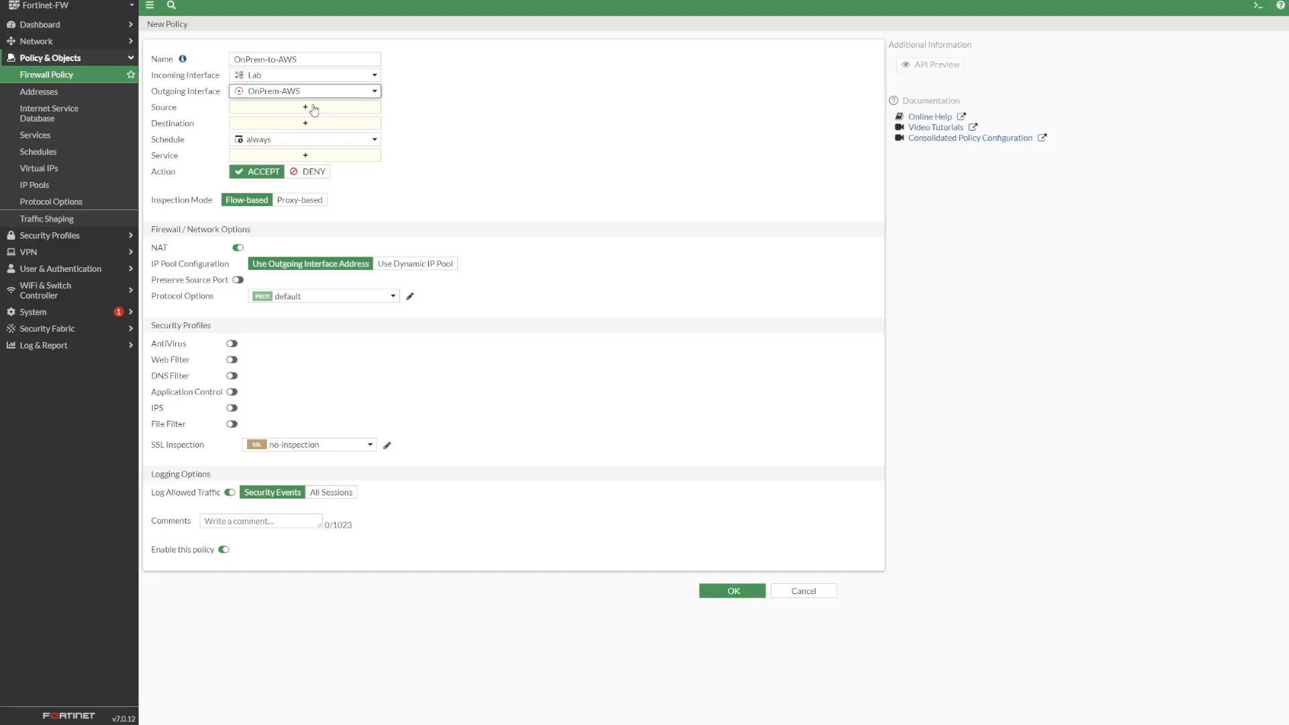
{"action": "left_click", "coordinate": [339, 110]}
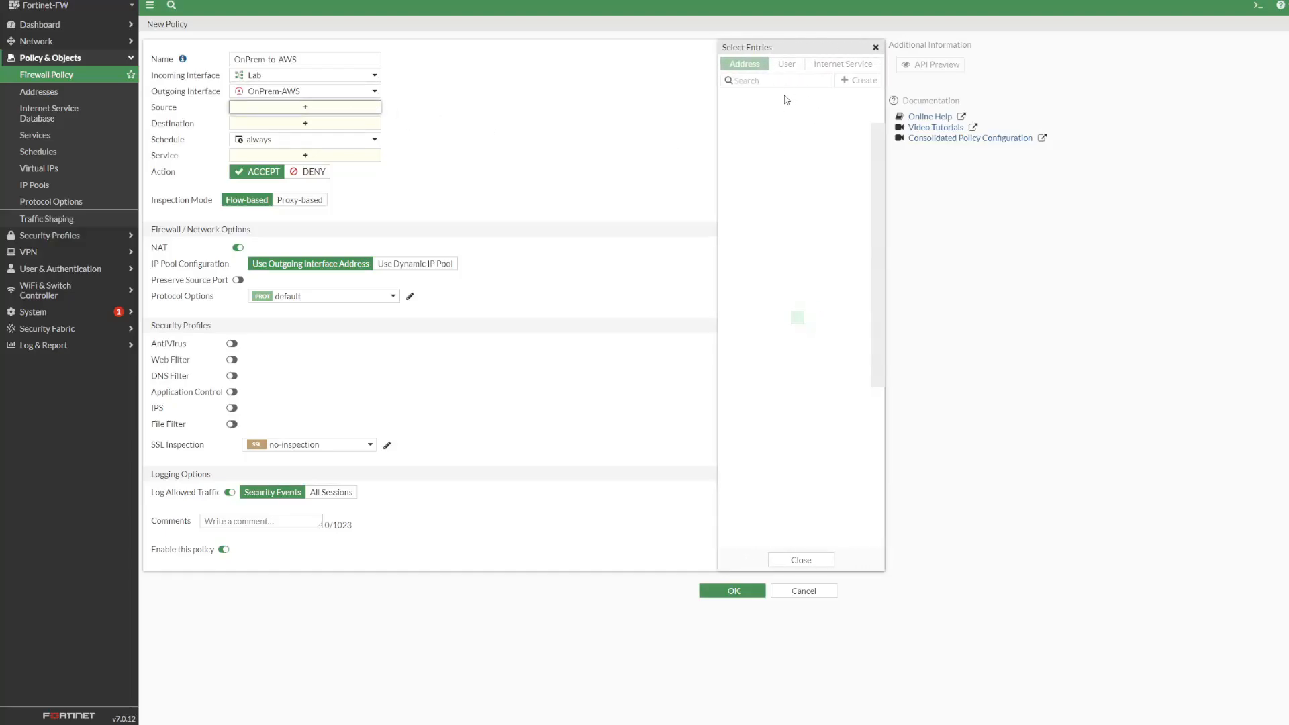
{"action": "left_click", "coordinate": [771, 112]}
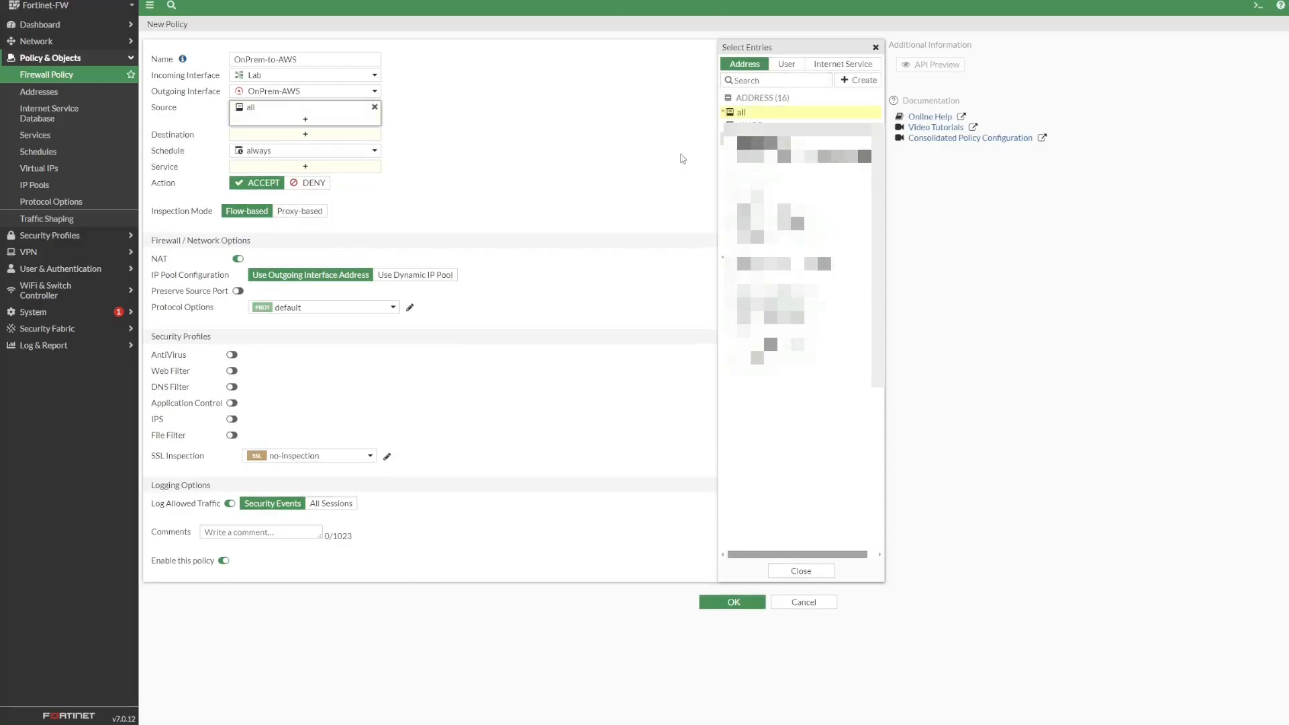
Step: Set the policy's destination to all and its service to ALL, turn off NAT, and save the policy
{"action": "left_click", "coordinate": [318, 137]}
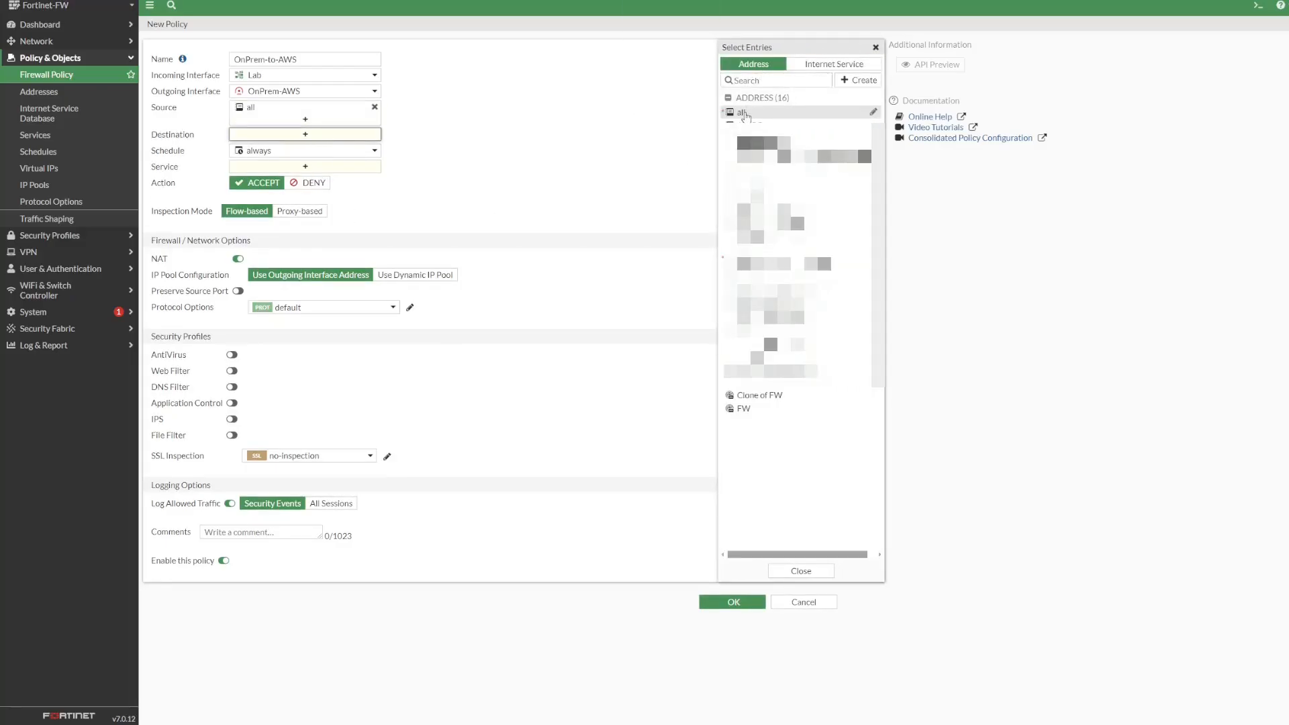
{"action": "left_click", "coordinate": [741, 112]}
{"action": "left_click", "coordinate": [396, 132]}
{"action": "left_click", "coordinate": [304, 177]}
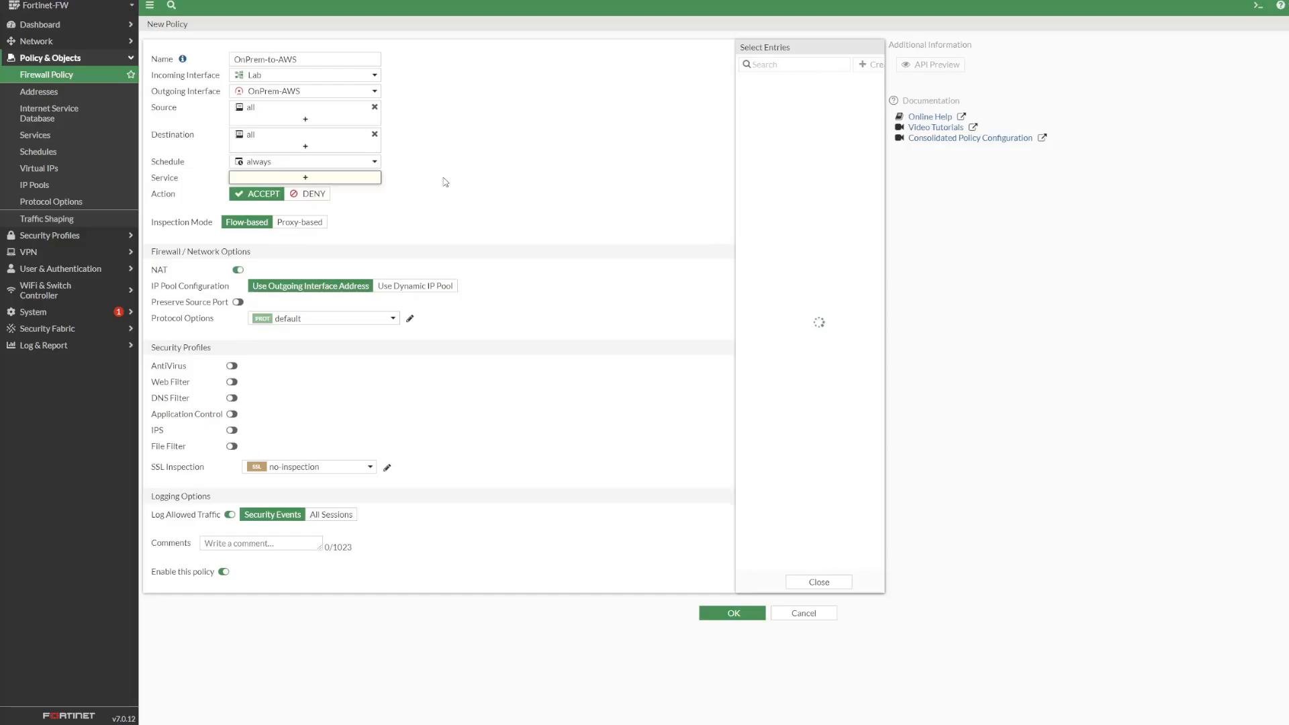
{"action": "left_click", "coordinate": [739, 109]}
{"action": "left_click", "coordinate": [480, 155]}
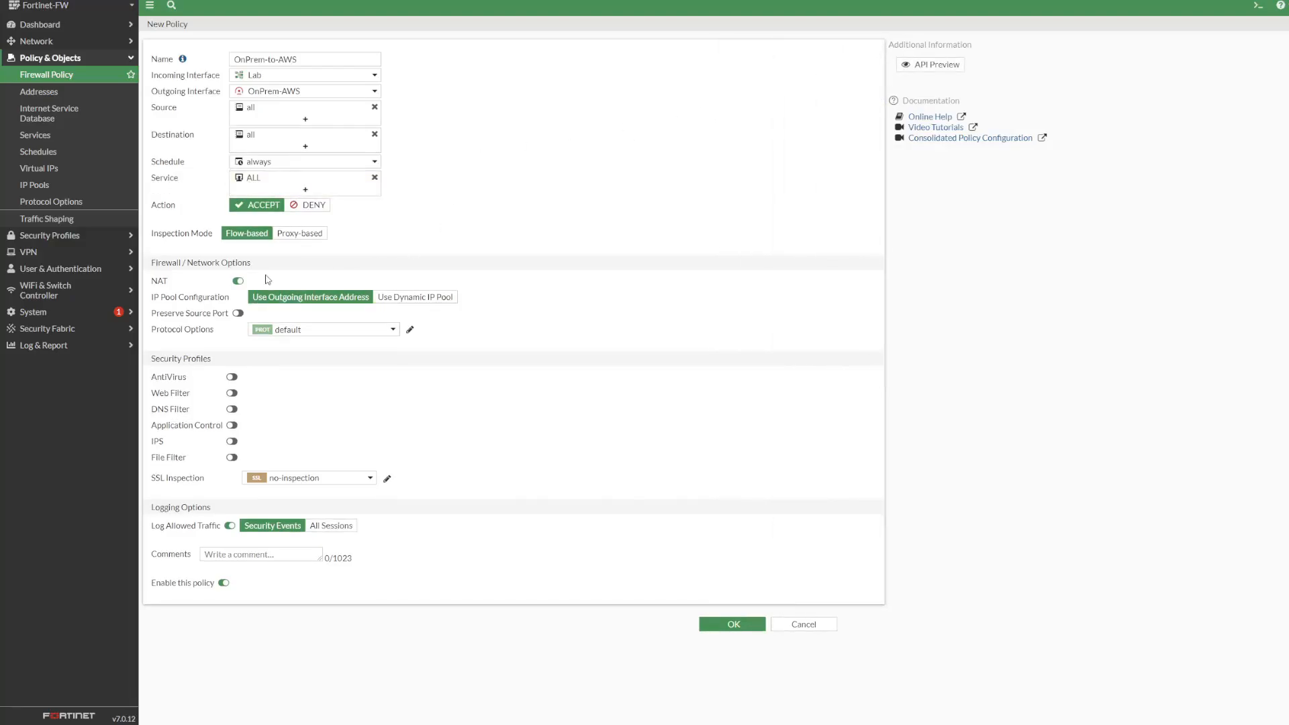
{"action": "left_click", "coordinate": [236, 282]}
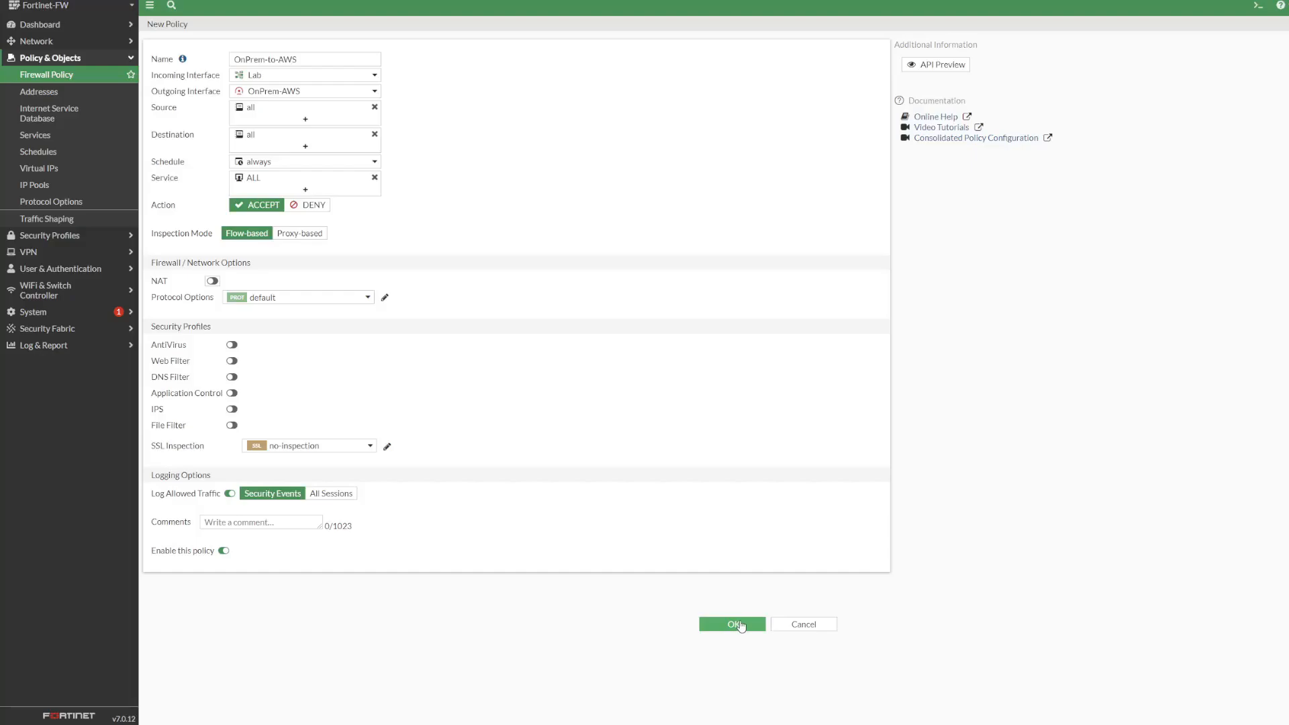
{"action": "left_click", "coordinate": [734, 624]}
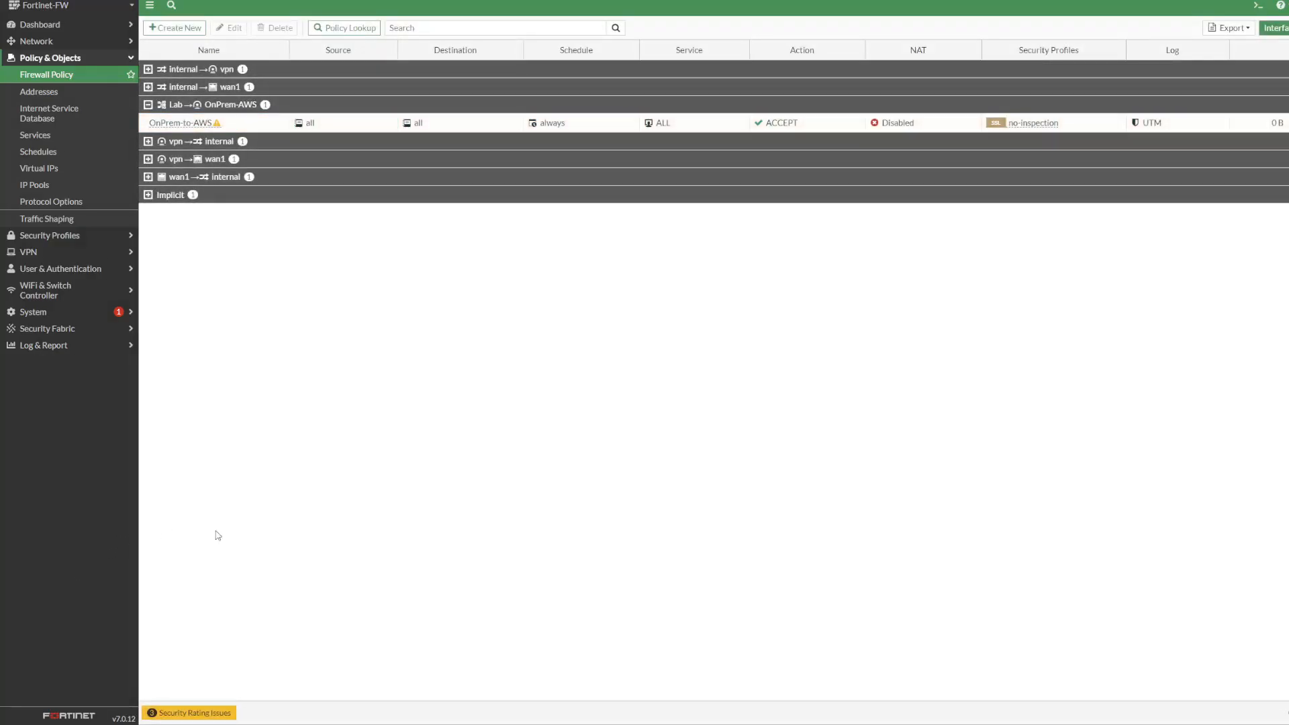
Step: Create a reverse clone of the OnPrem-to-AWS policy, name it AWS-to-OnPrem, enable it and save it
{"action": "right_click", "coordinate": [237, 132]}
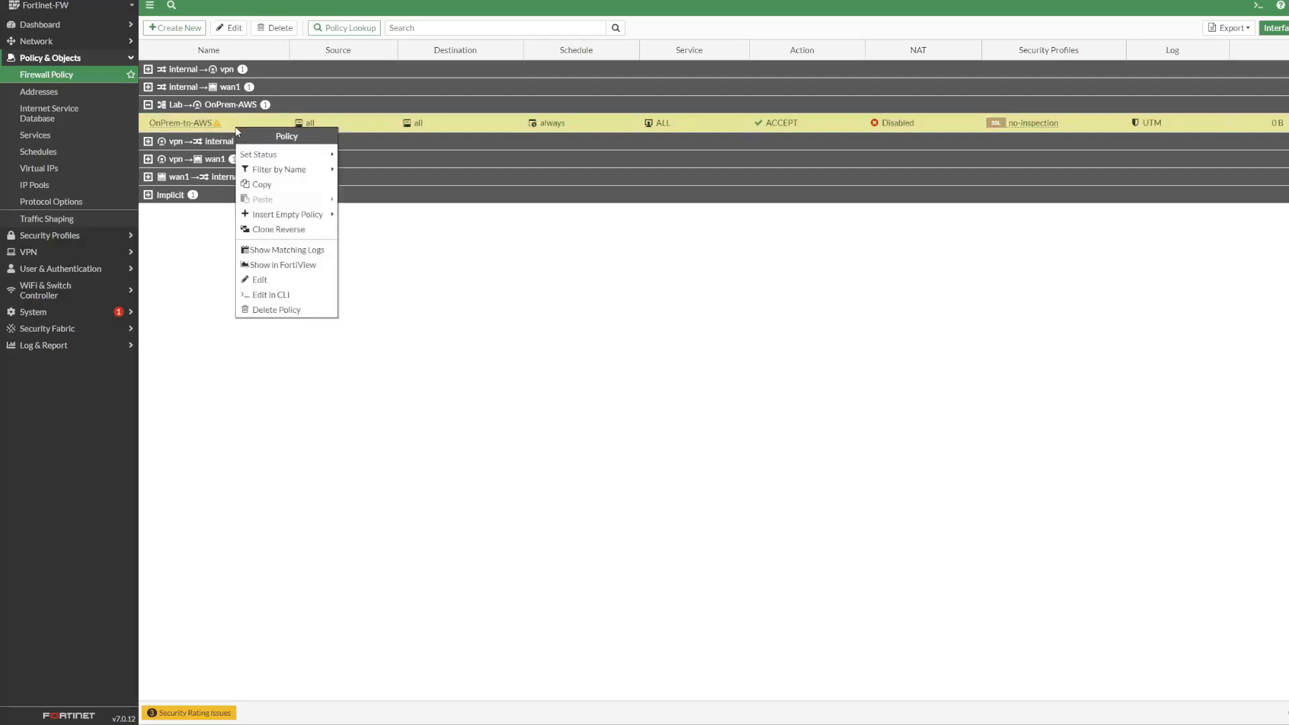
{"action": "left_click", "coordinate": [316, 230]}
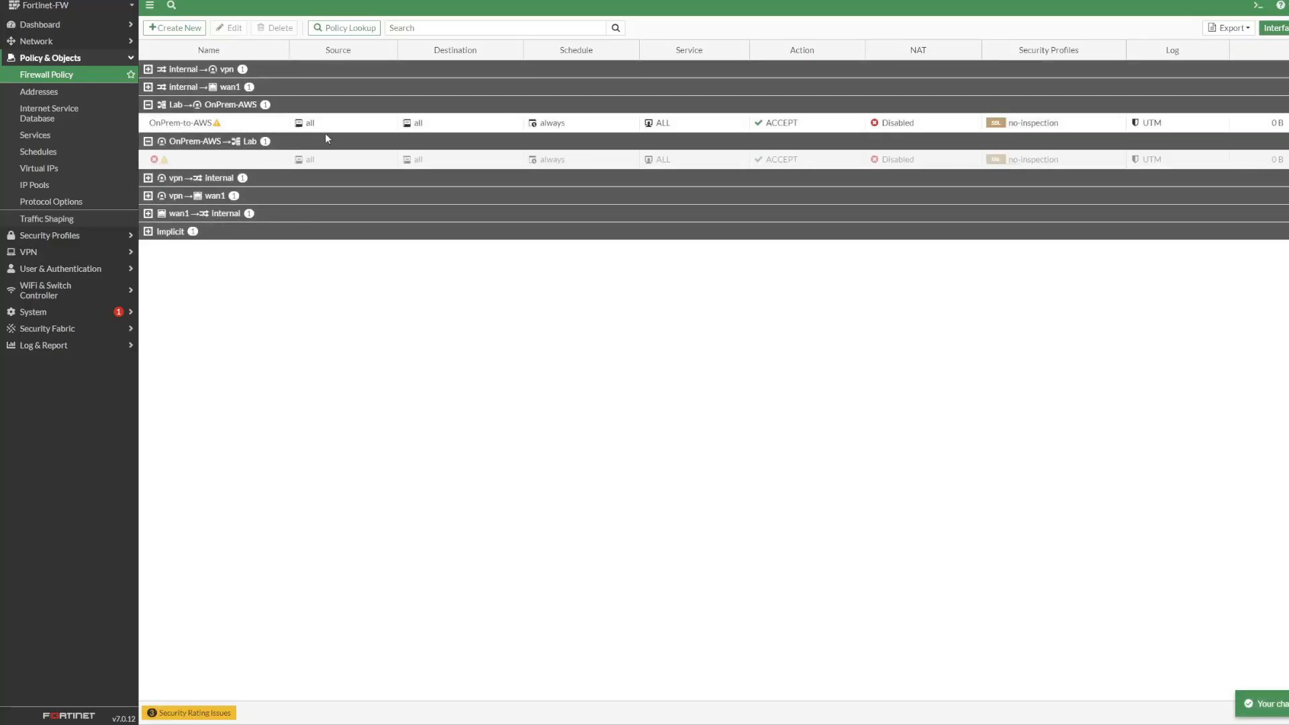
{"action": "double_click", "coordinate": [242, 159]}
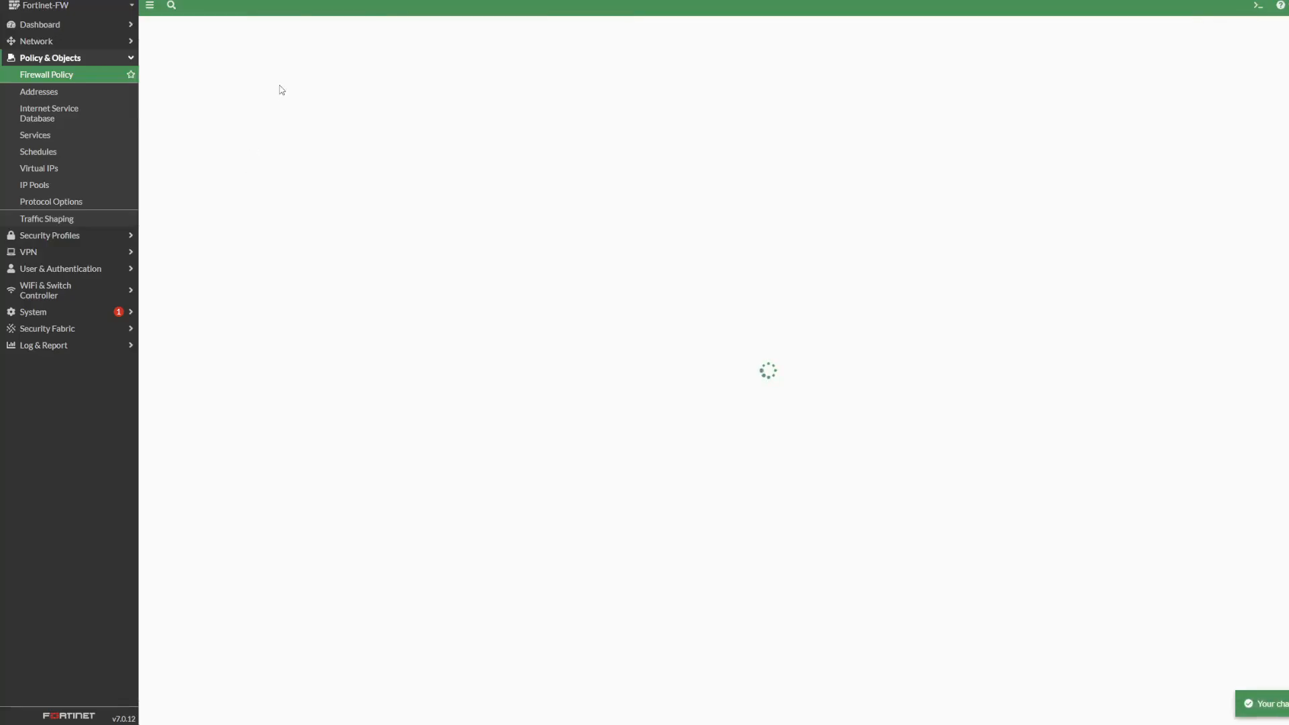
{"action": "left_click", "coordinate": [357, 56]}
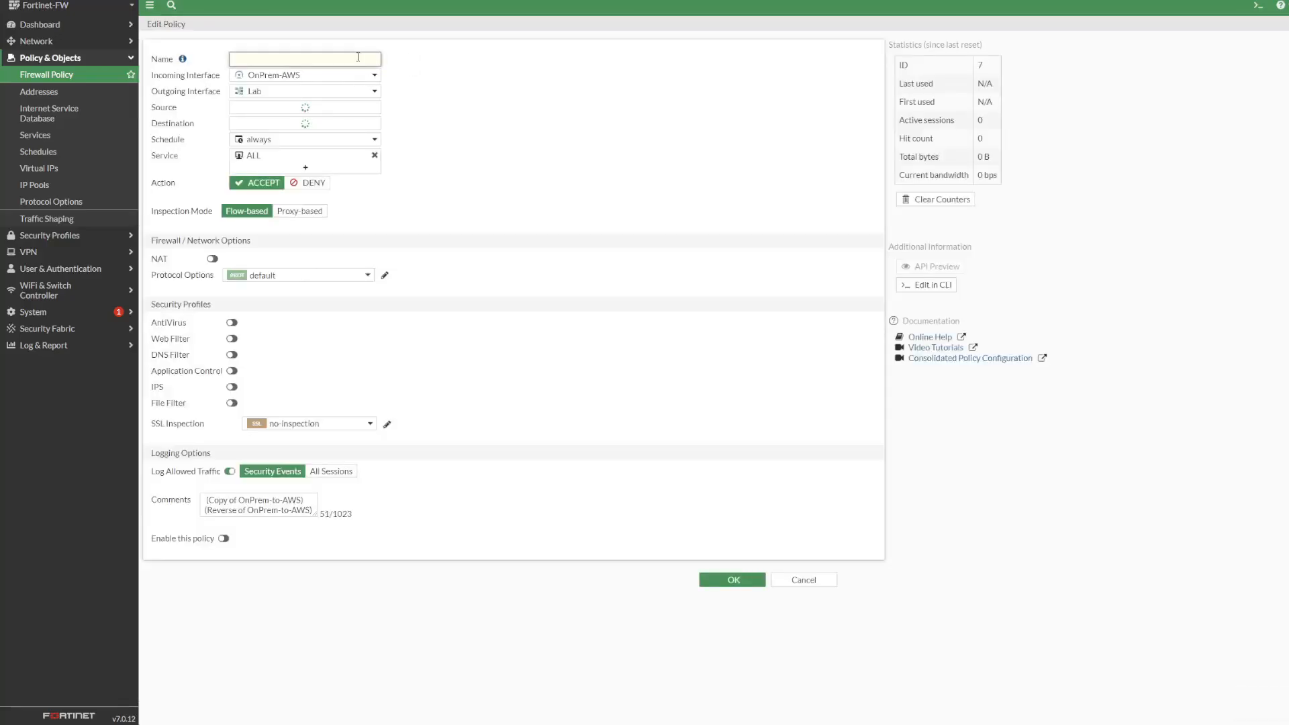
{"action": "type", "text": "AWS-to-OnPrem"}
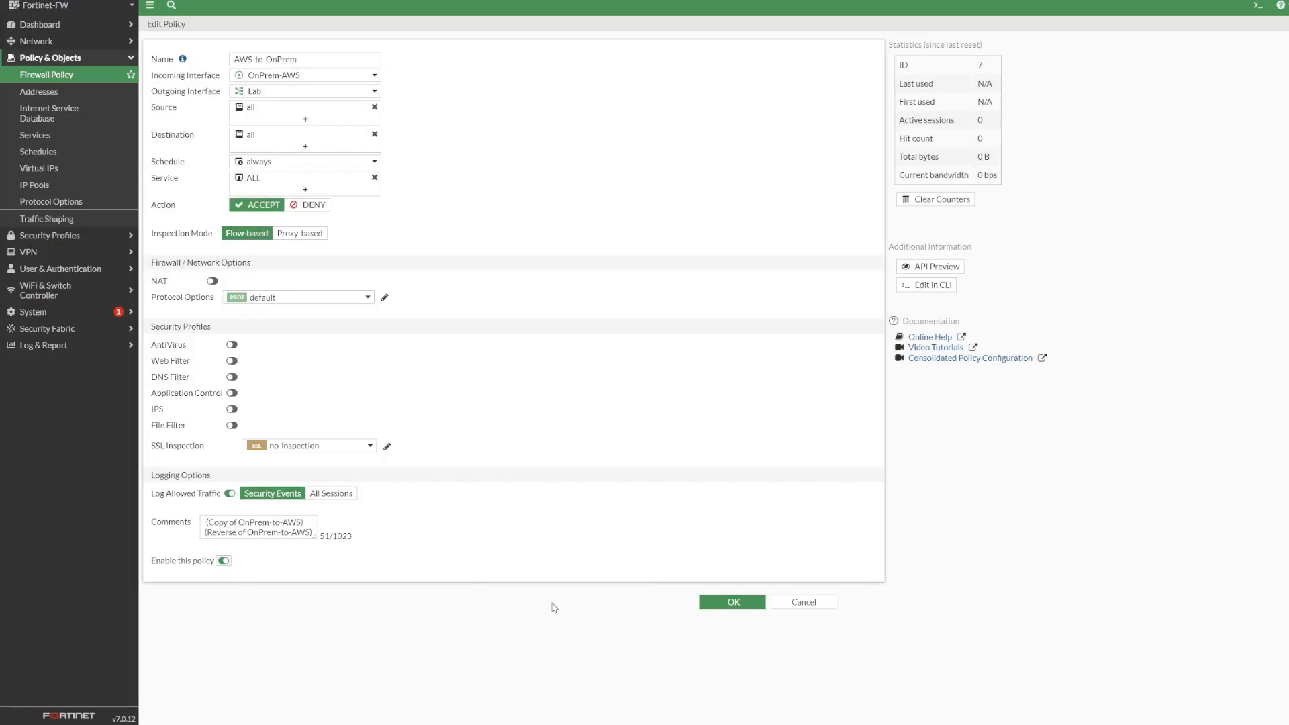
{"action": "left_click", "coordinate": [745, 602]}
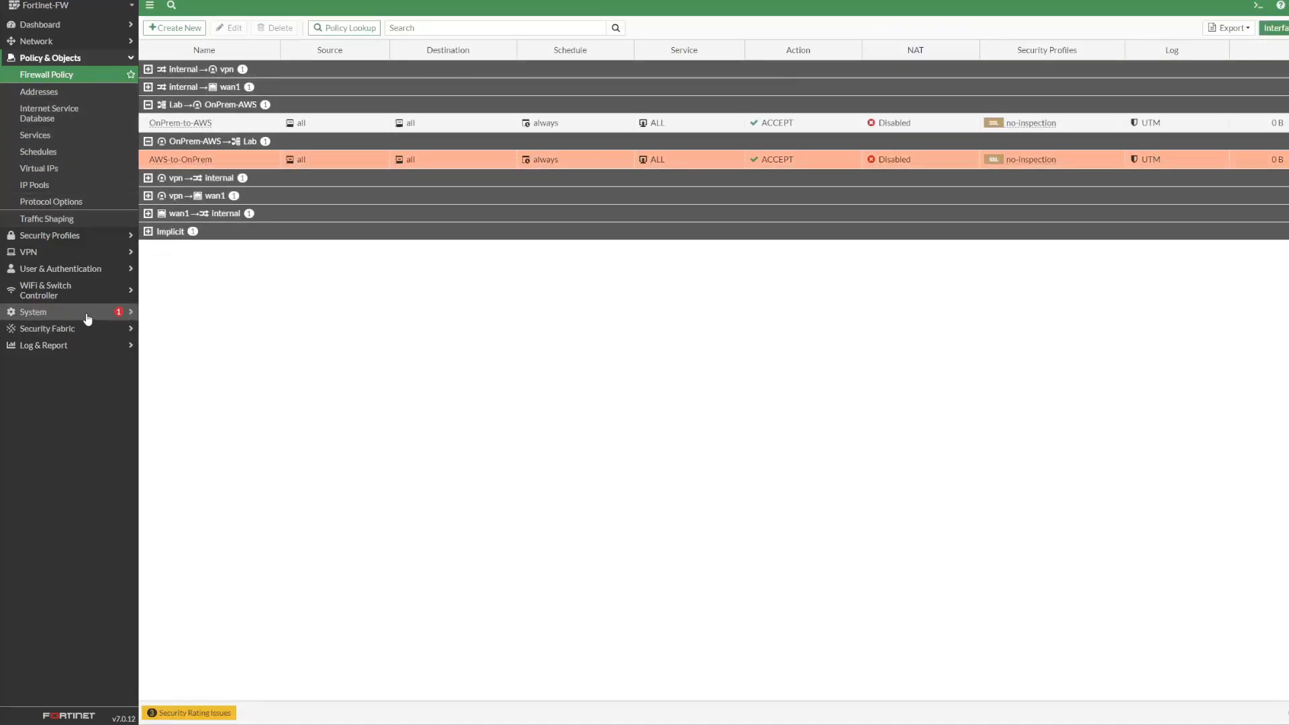
Step: Check the FortiGate's IPsec tunnels, and switch to the AWS console to inspect the AWS-OnPrem-VPN connection's tunnel details
{"action": "left_click", "coordinate": [52, 253]}
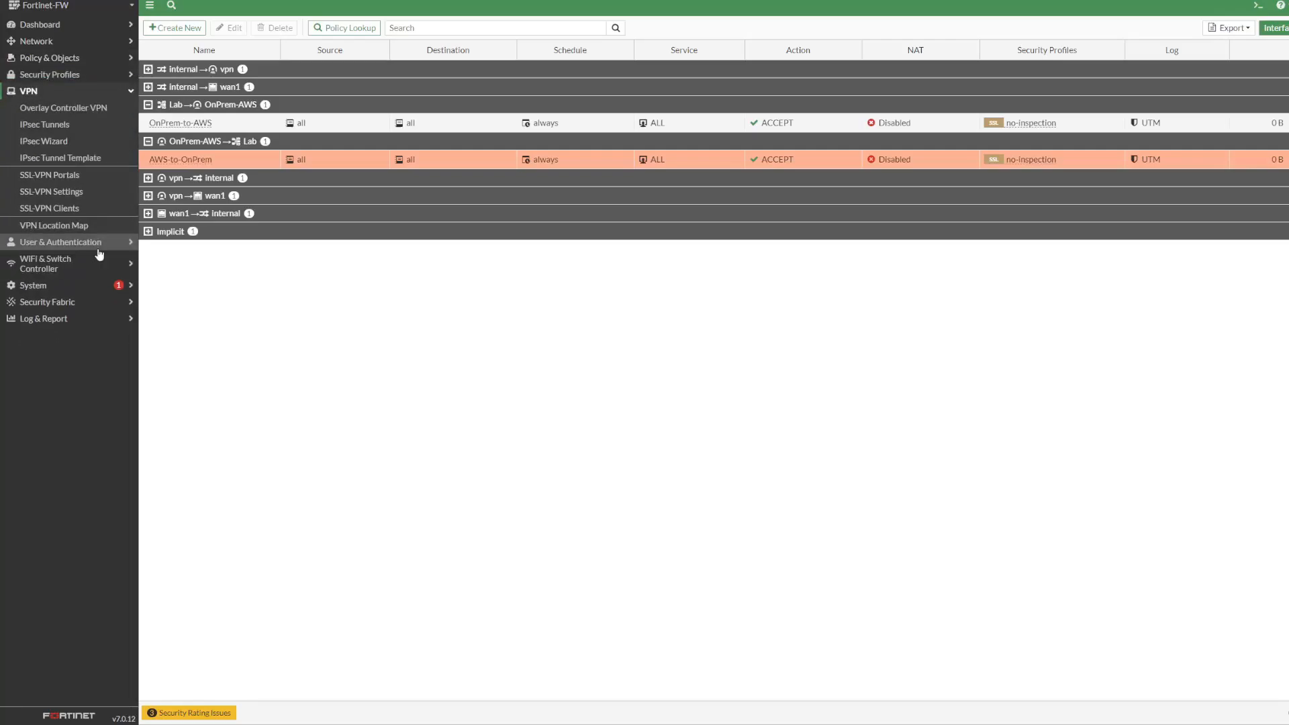
{"action": "left_click", "coordinate": [56, 126]}
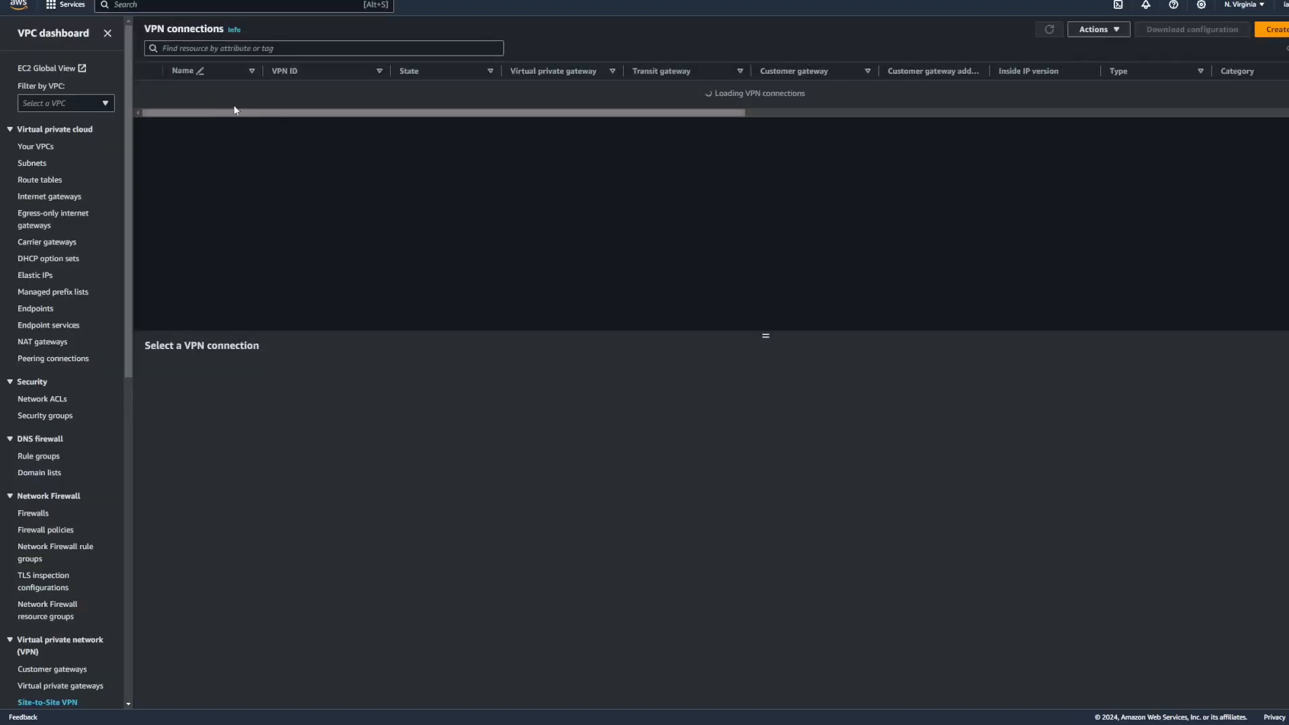
{"action": "left_click", "coordinate": [152, 90]}
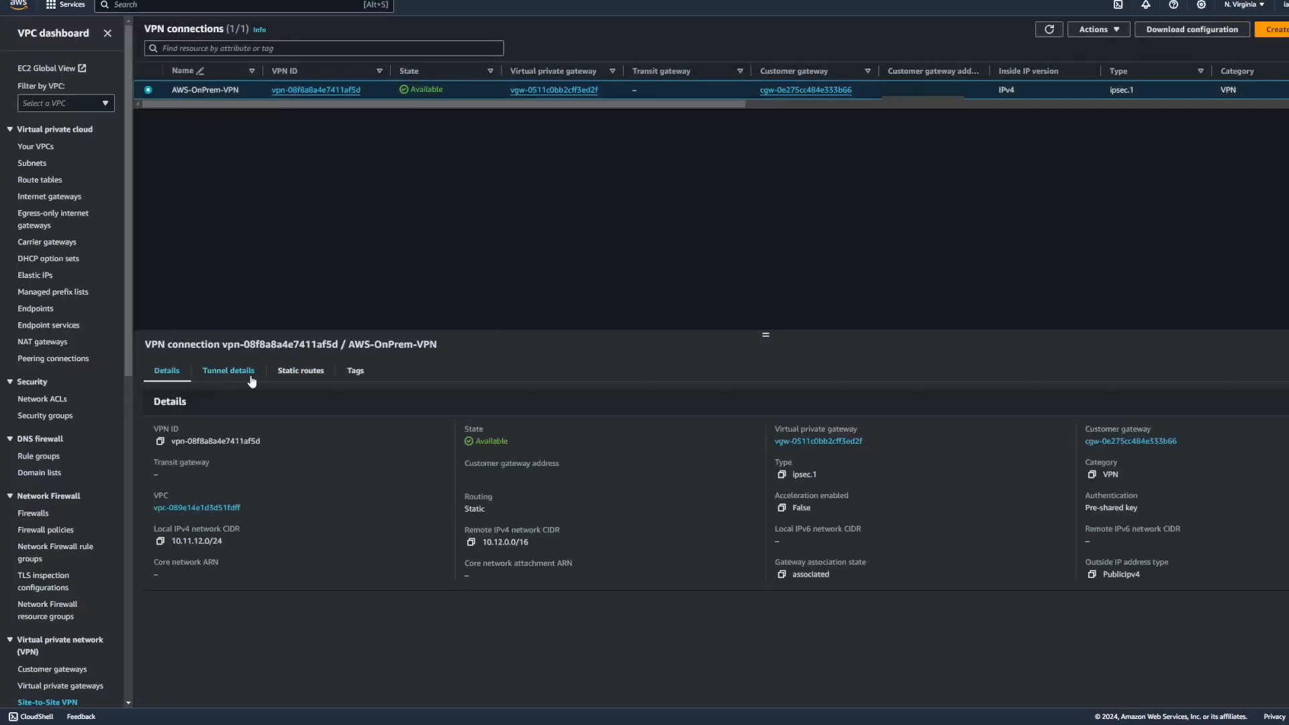
{"action": "left_click", "coordinate": [228, 371]}
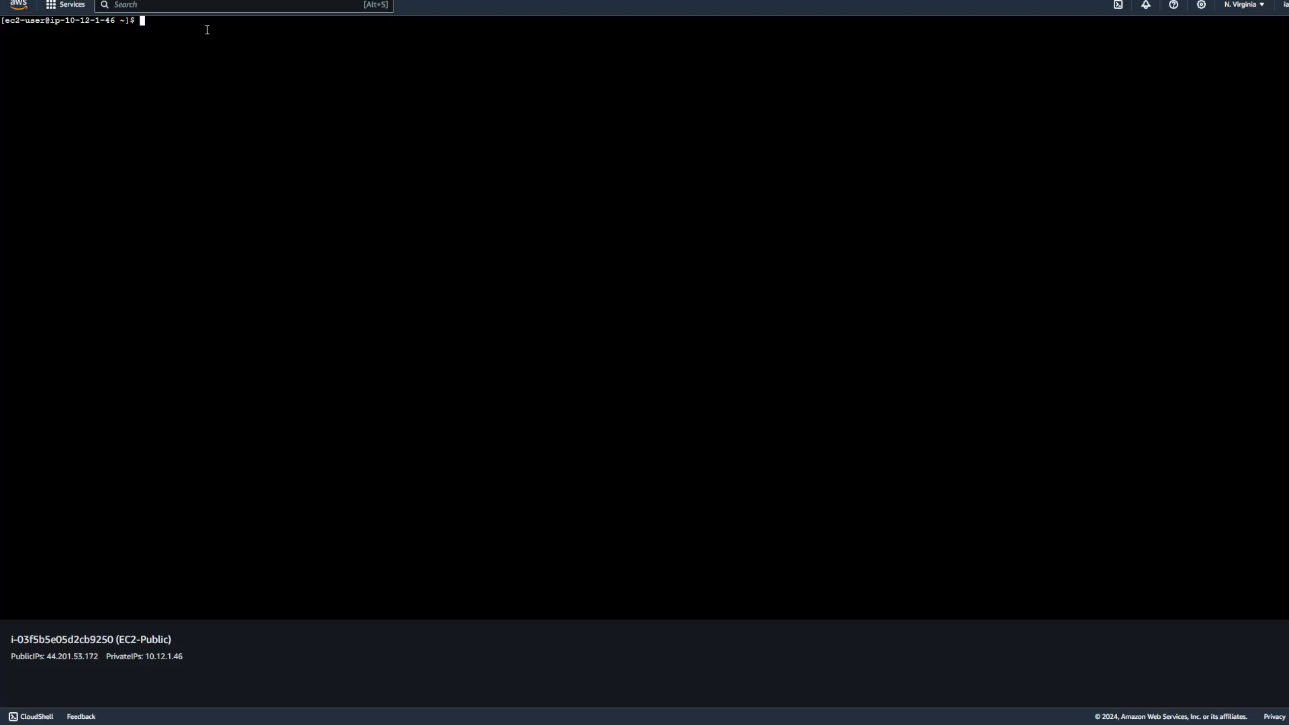
Step: Ping 10.11.12.3 from the EC2-Public instance's terminal to test connectivity to the on-premises network
{"action": "type", "text": "pon"}
{"action": "key", "text": "BackSpace"}
{"action": "key", "text": "BackSpace"}
{"action": "key", "text": "BackSpace"}
{"action": "type", "text": "ping 10.11.12.3"}
{"action": "key", "text": "Return"}
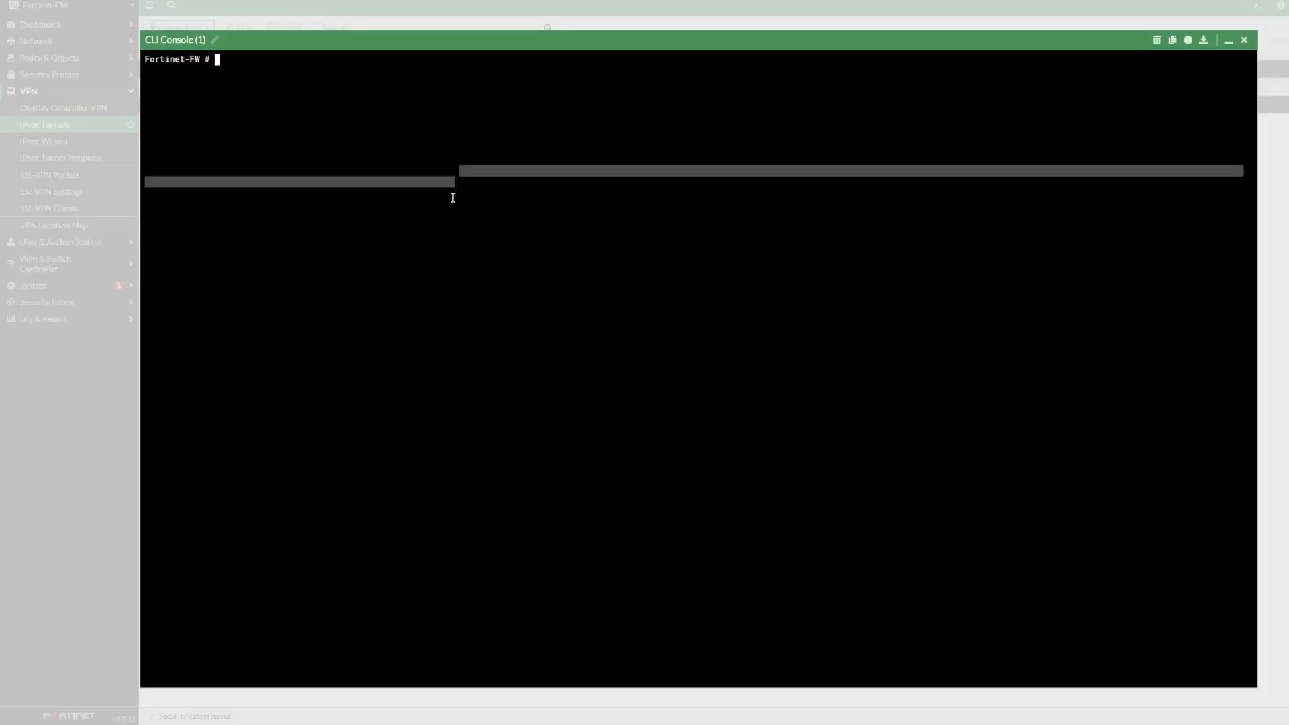
Step: Switch to the FortiGate CLI console and set the ping source address with exe ping-options source 10.11.12.3
{"action": "type", "text": "exe ping="}
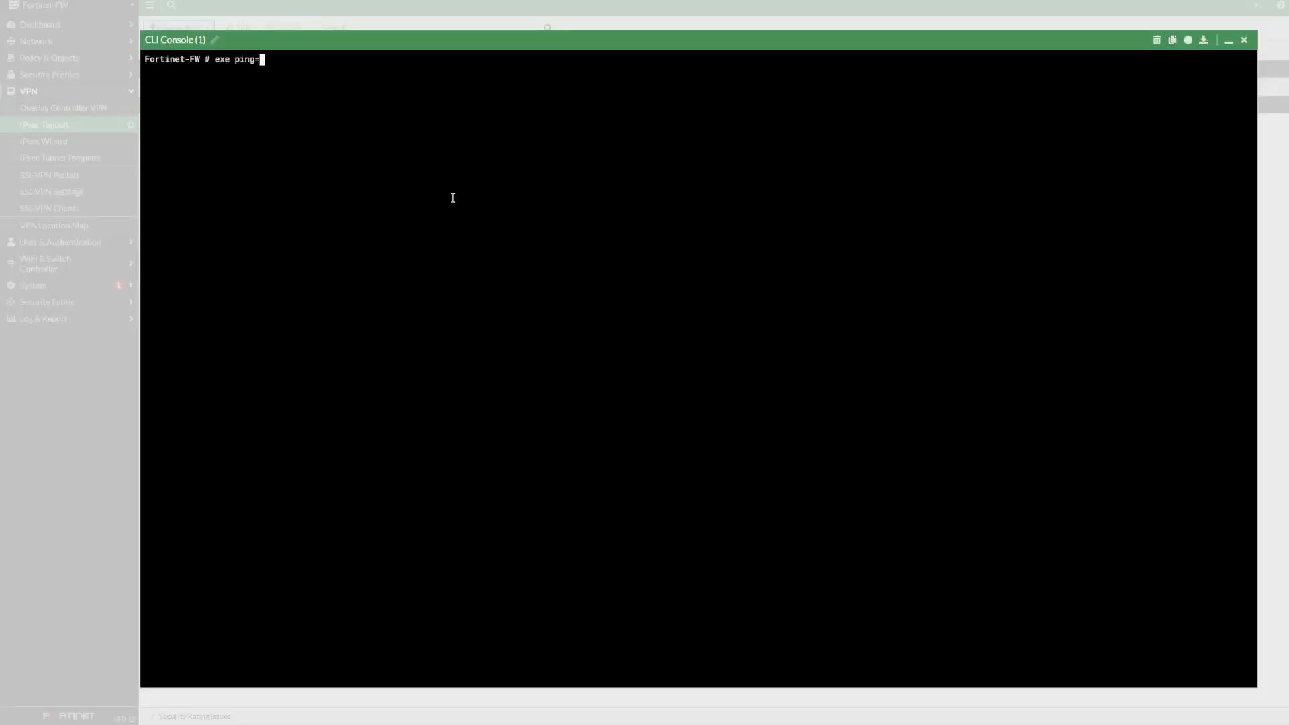
{"action": "key", "text": "BackSpace"}
{"action": "key", "text": "Tab"}
{"action": "type", "text": "s"}
{"action": "key", "text": "Tab"}
{"action": "type", "text": "10.11.12.3"}
{"action": "key", "text": "Return"}
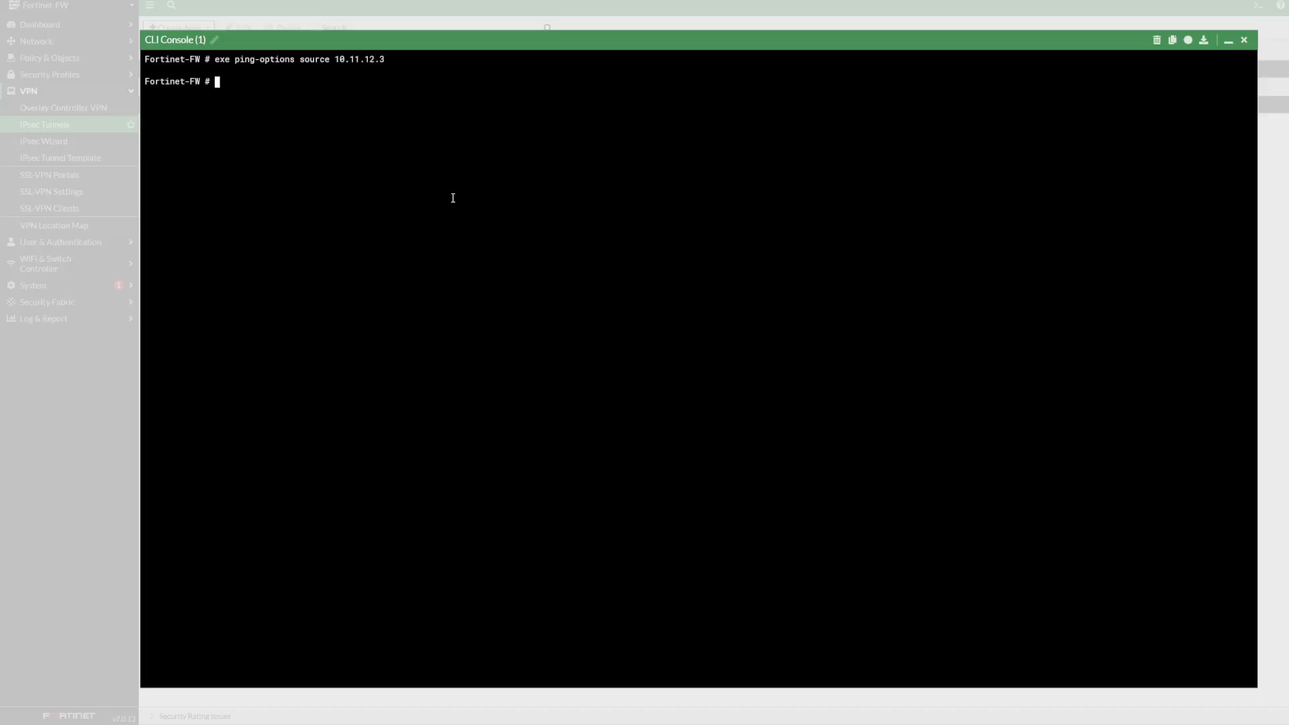
Step: Test the path to the EC2 instance from the FortiGate with exe ping 10.12.1.46, and stop the ping
{"action": "type", "text": "exe ping 10.12.1.46"}
{"action": "key", "text": "Return"}
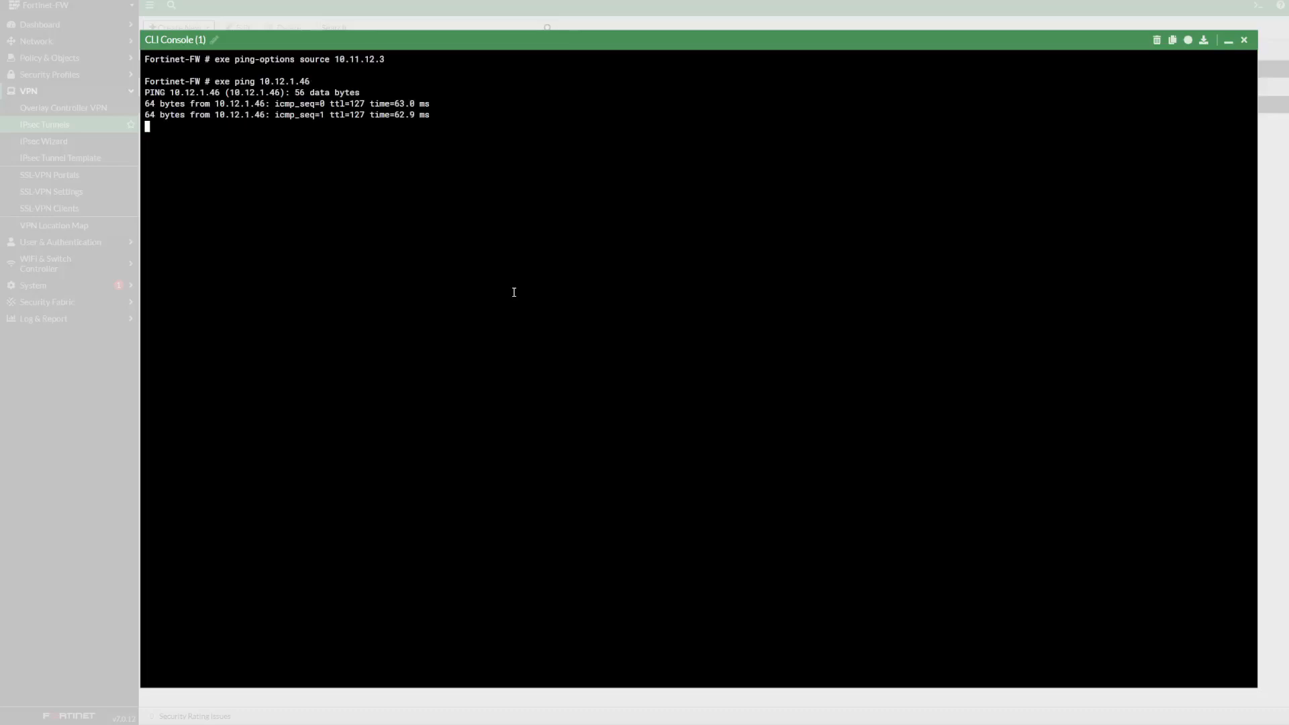
{"action": "key", "text": "ctrl+c"}
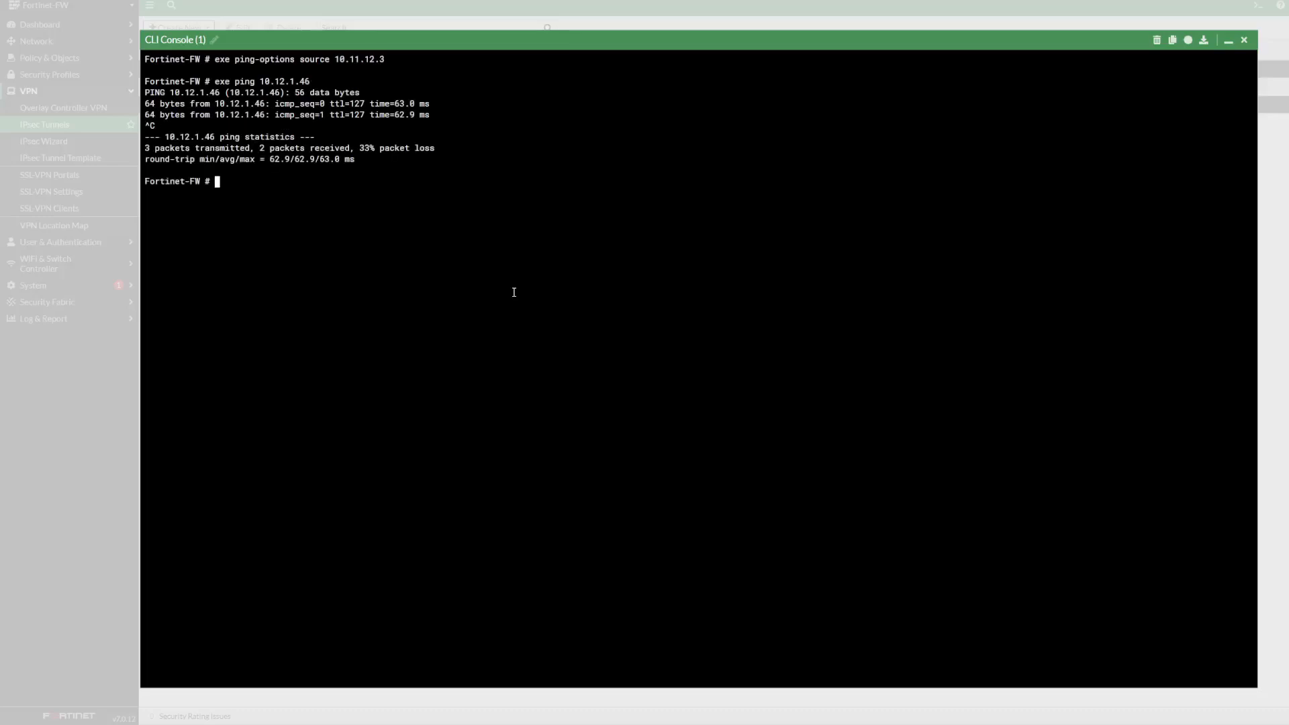